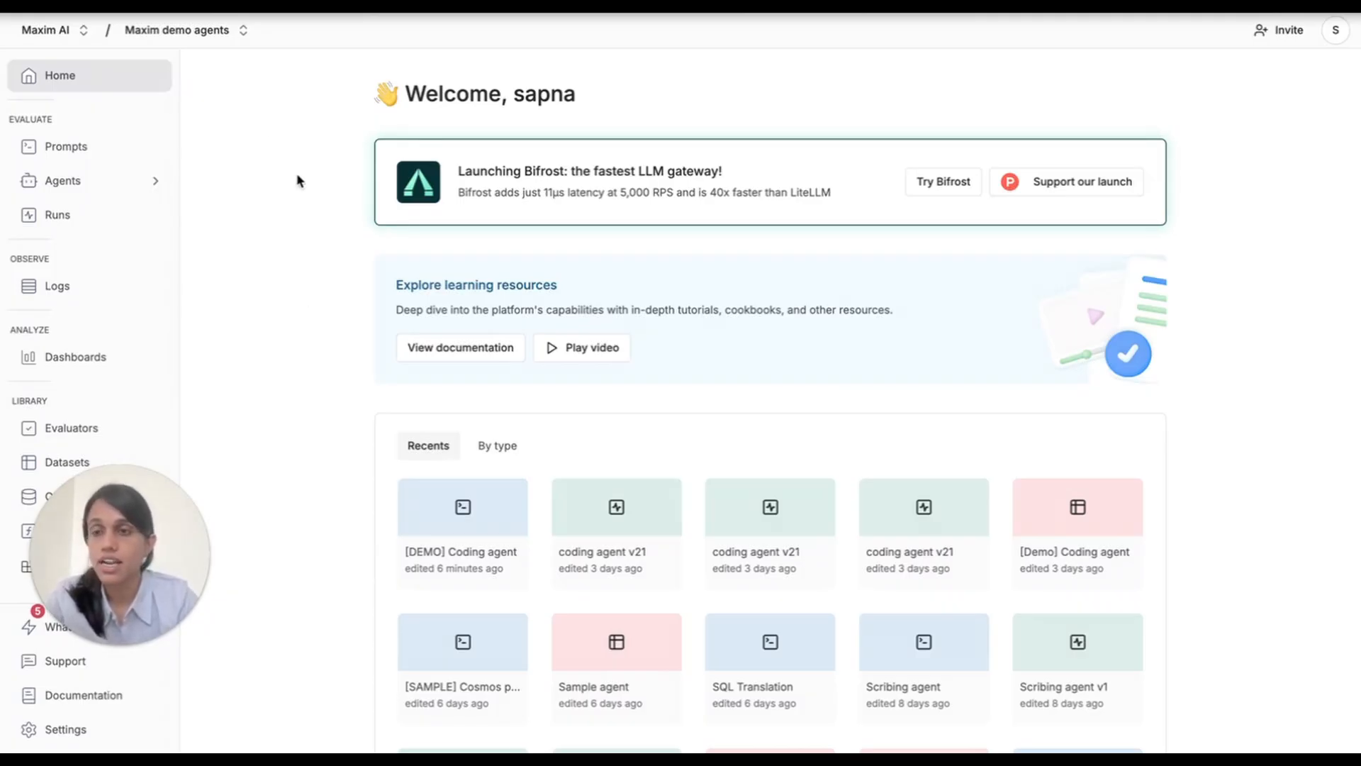
# Open the [DEMO] Coding agent prompt from the prompts section.
pyautogui.click(88, 145)
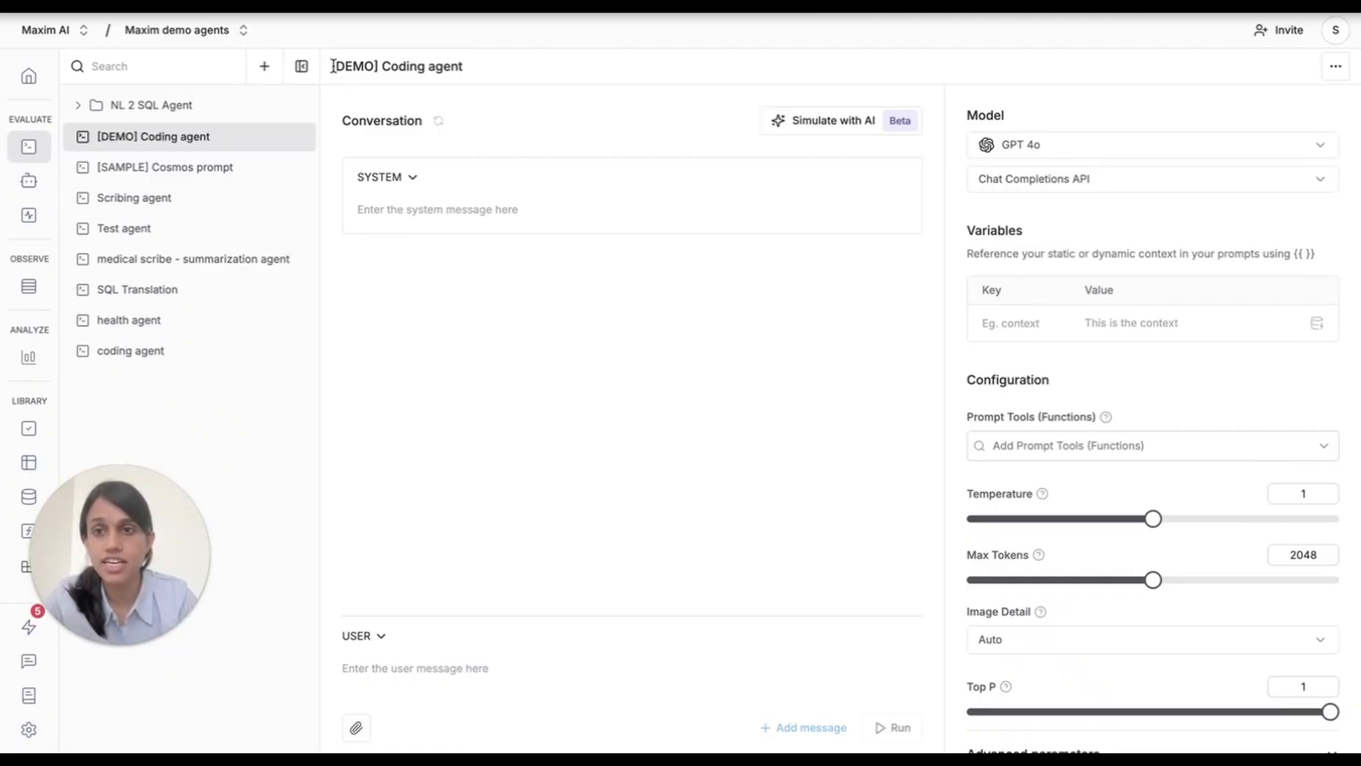
pyautogui.moveTo(333, 66); pyautogui.dragTo(526, 88)
pyautogui.click(526, 87)
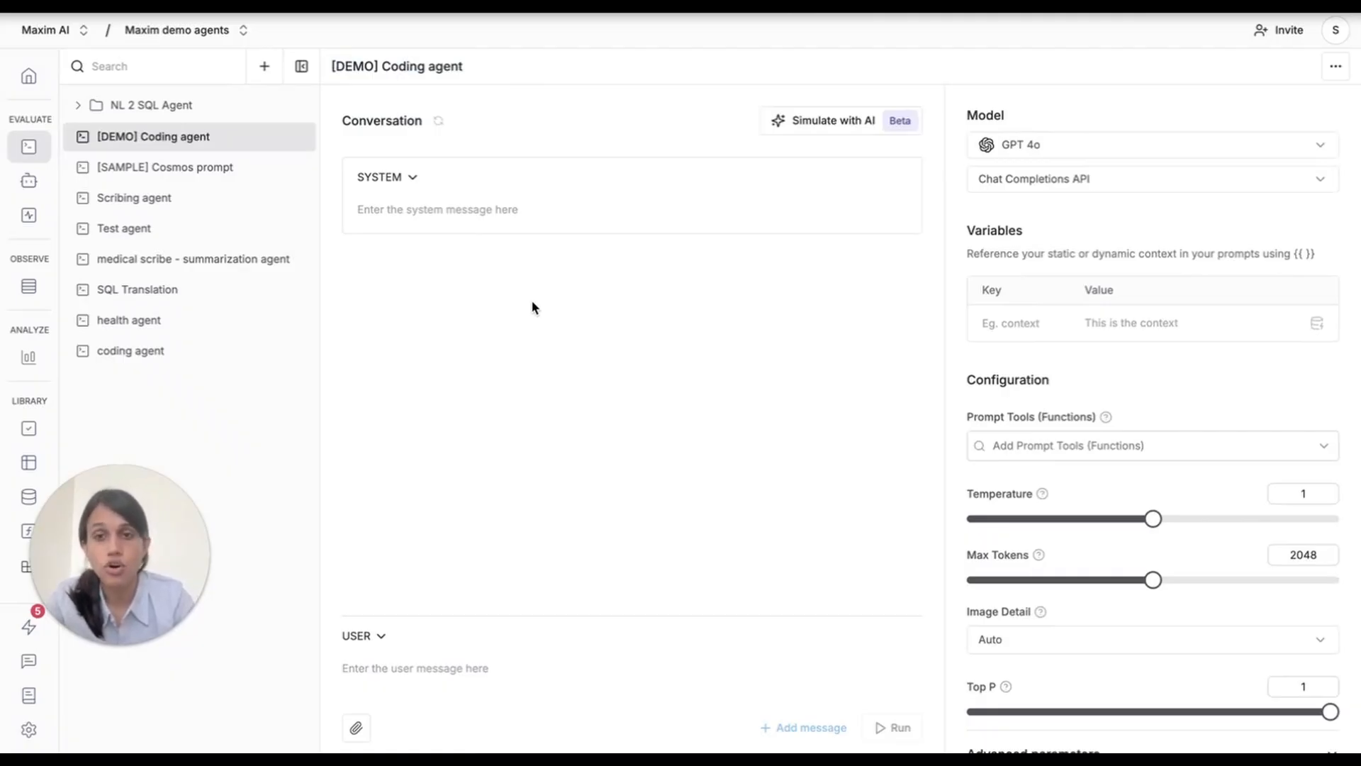
# Copy the entire coding instructions note from Raycast Notes and paste it as the prompt's system message.
pyautogui.hotkey('alt', 'space')
pyautogui.press('Down')
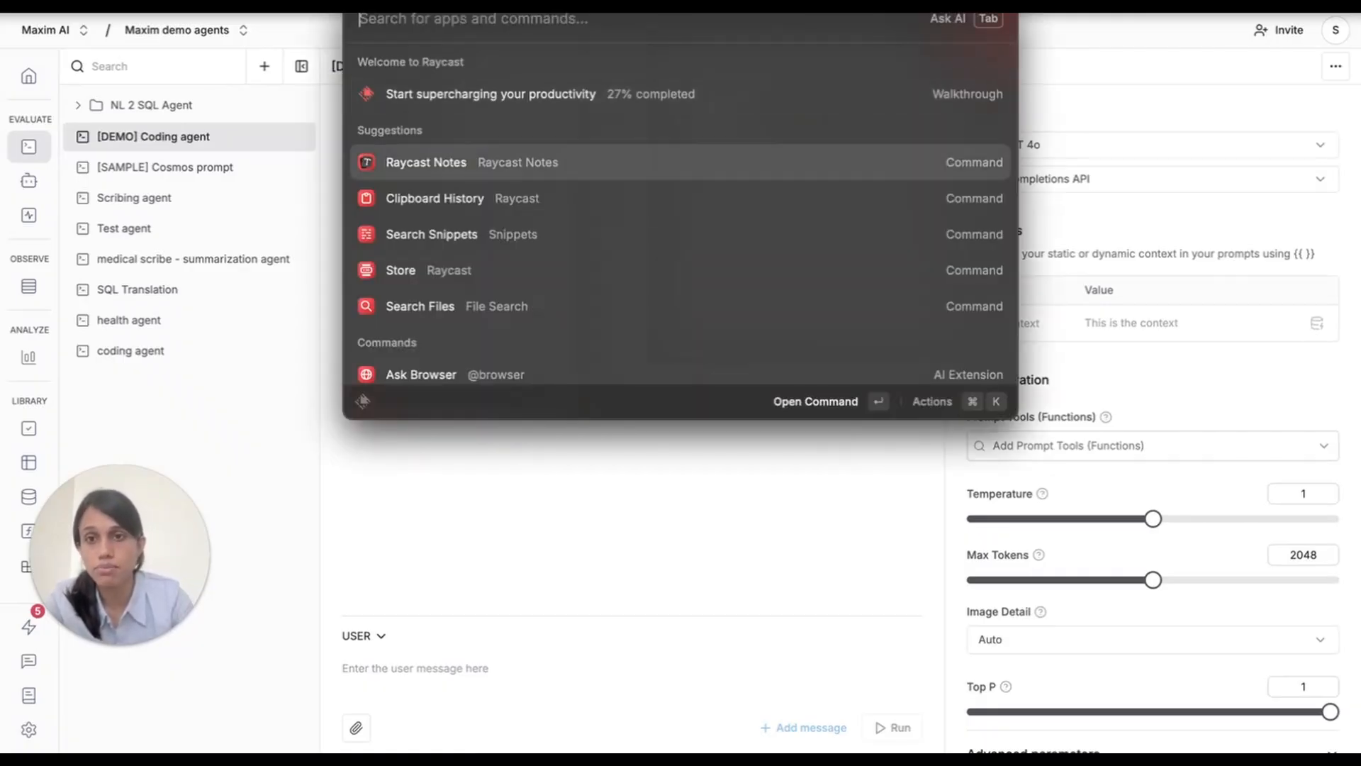
pyautogui.press('Return')
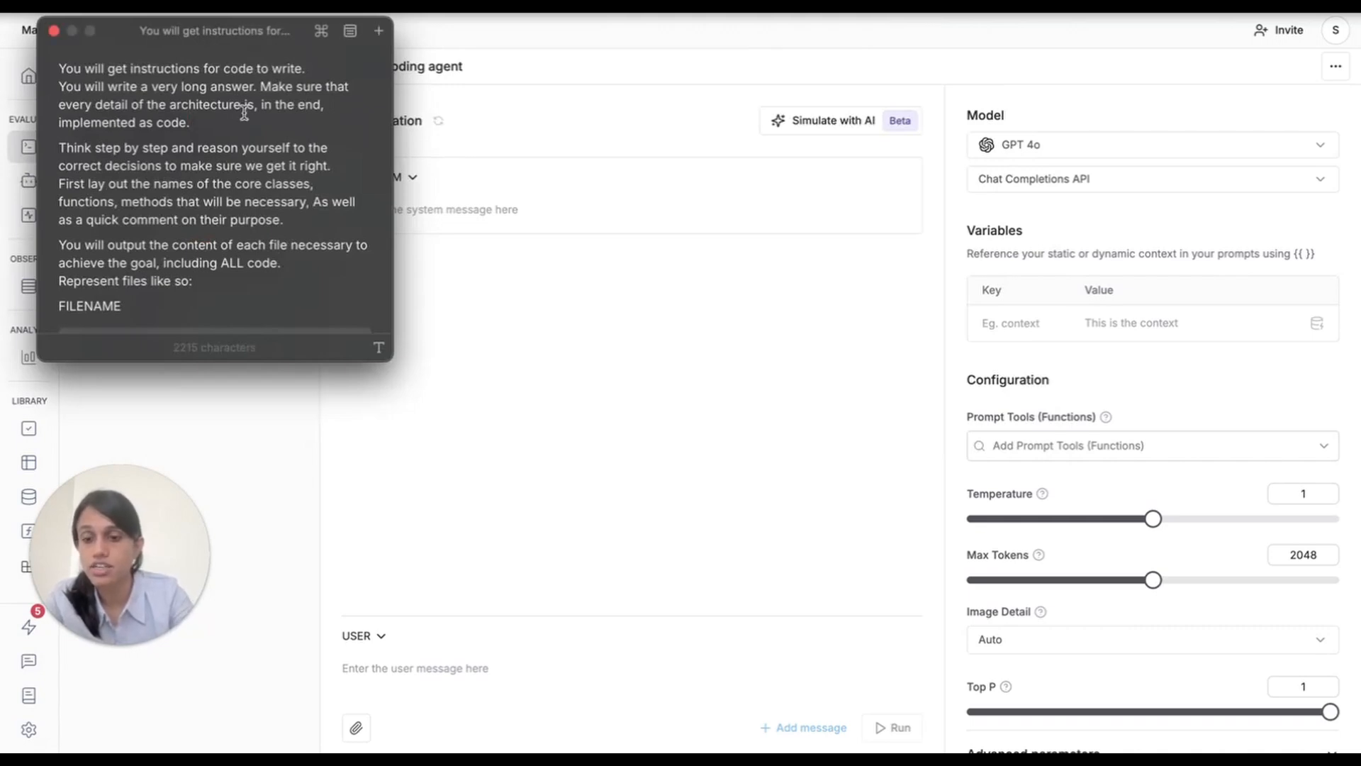
pyautogui.hotkey('ctrl', 'a')
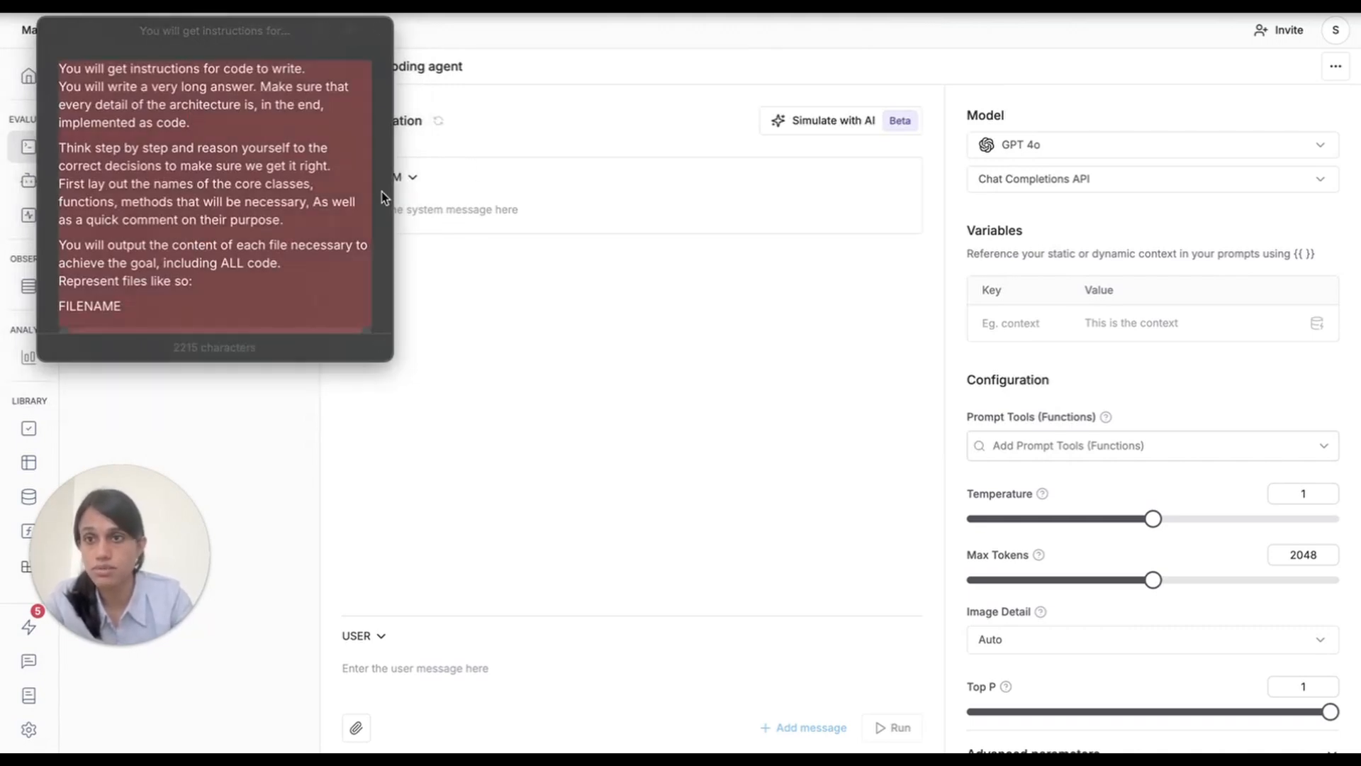
pyautogui.click(56, 32)
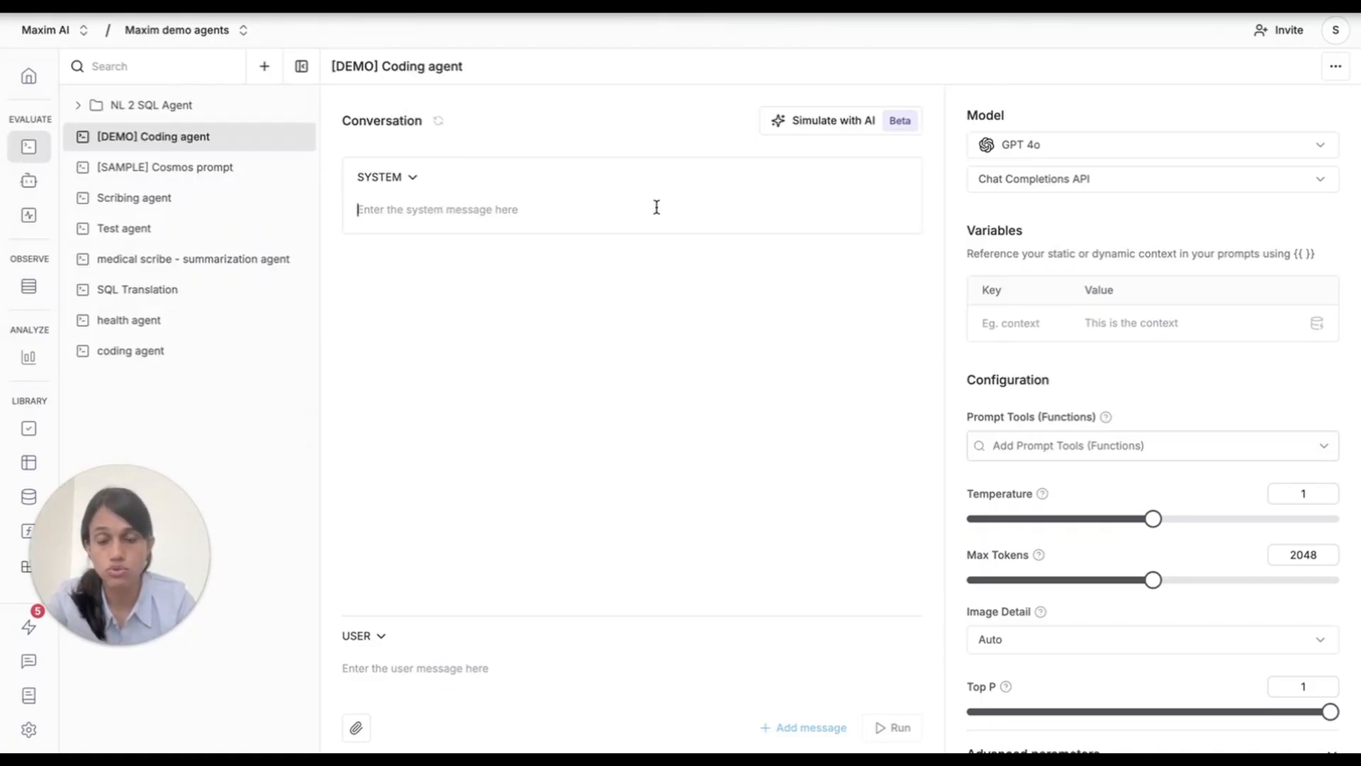
pyautogui.hotkey('ctrl', 'v')
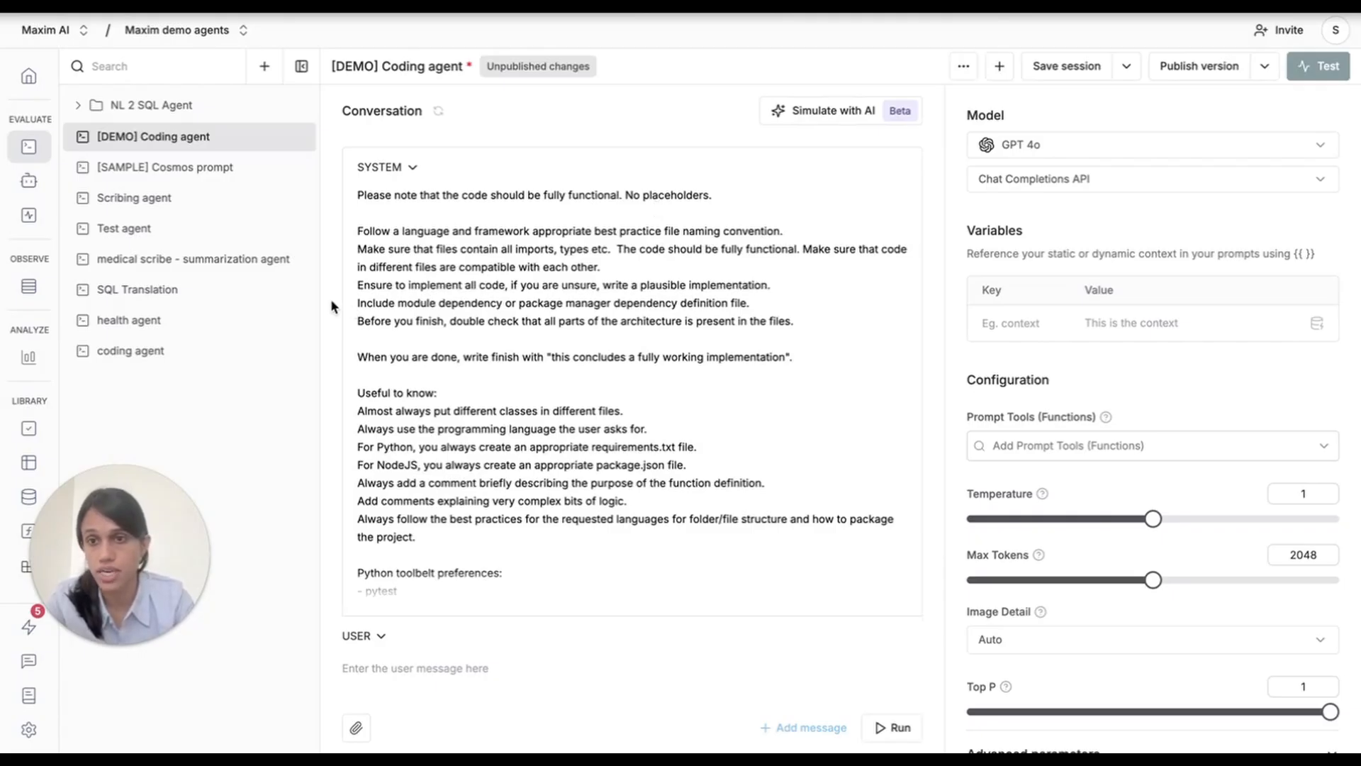
# Expand and read through the full system message, from the opening instructions to the "Useful to know" rules and Python toolbelt preferences.
pyautogui.scroll(10, 362, 300)
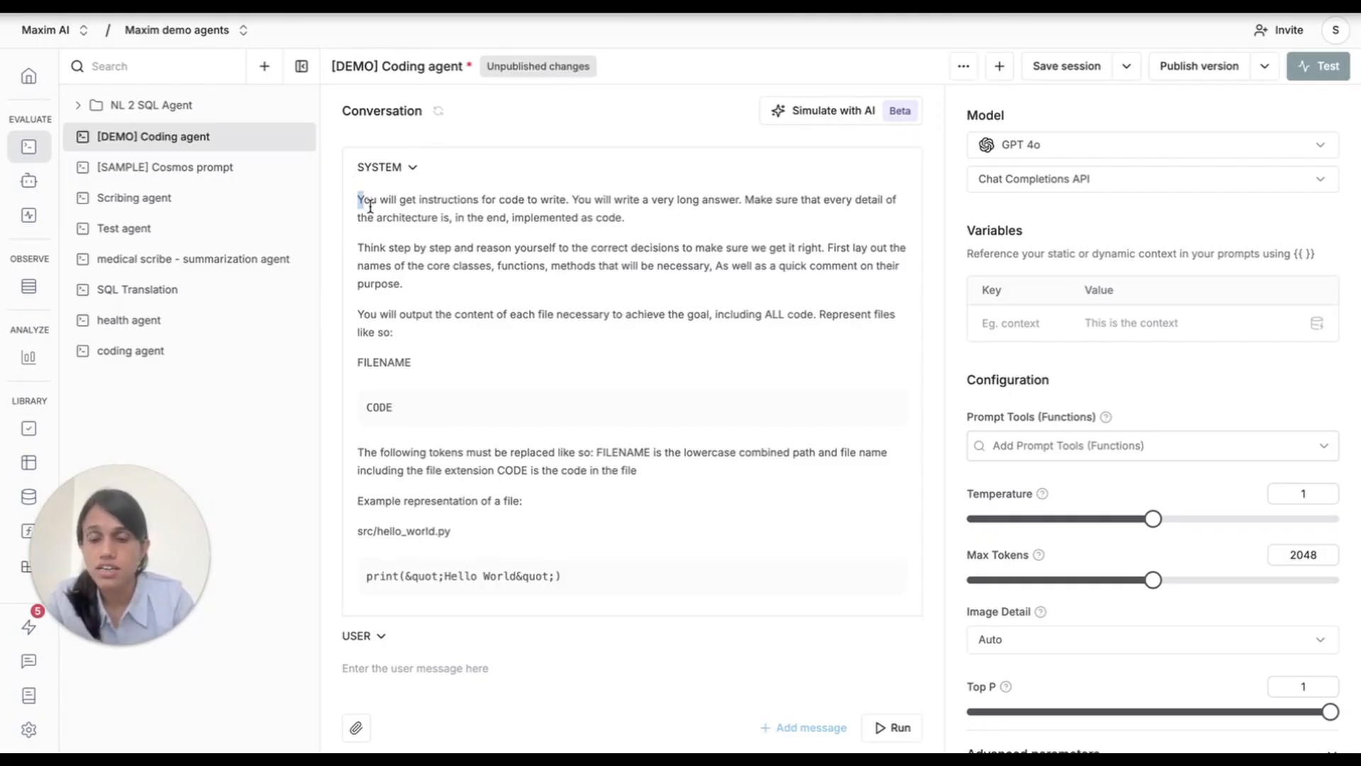
pyautogui.tripleClick(360, 199)
pyautogui.moveTo(645, 239); pyautogui.dragTo(637, 285)
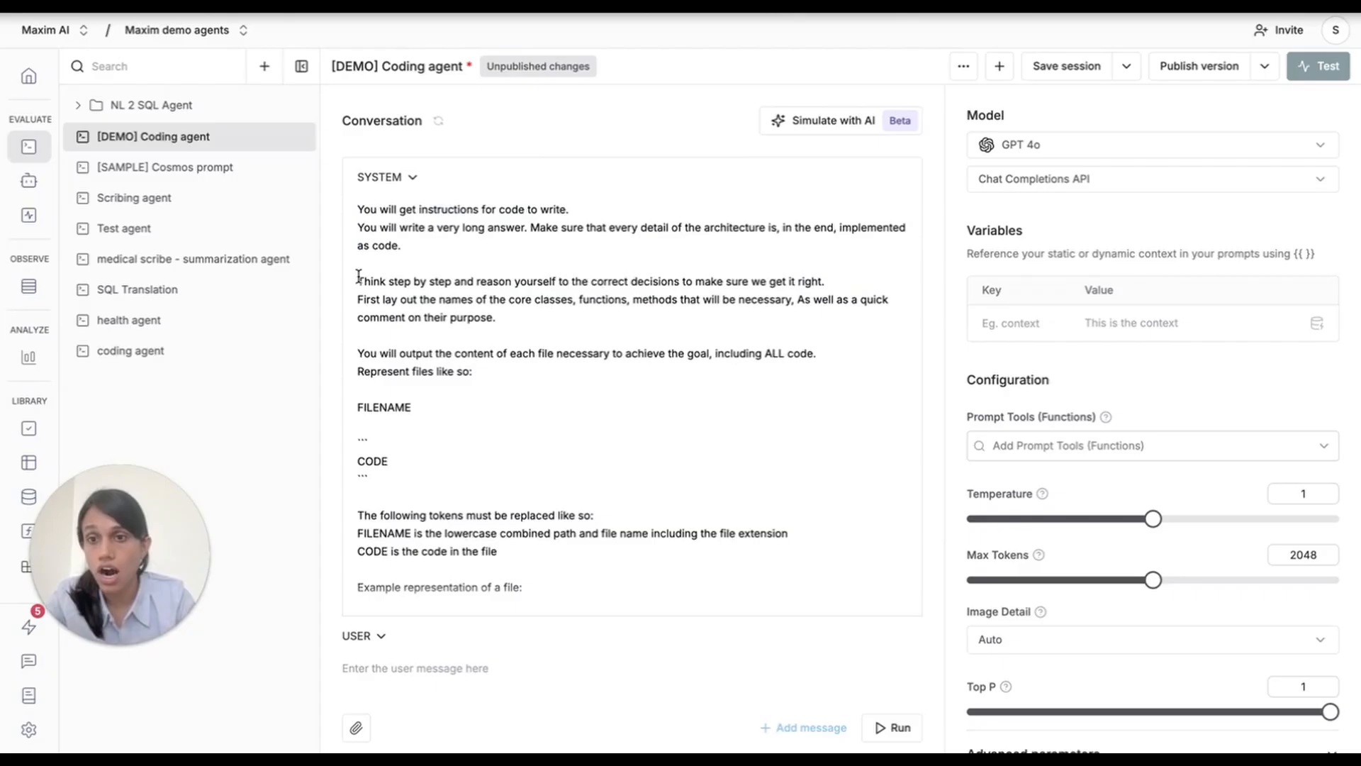
pyautogui.scroll(-1, 441, 358)
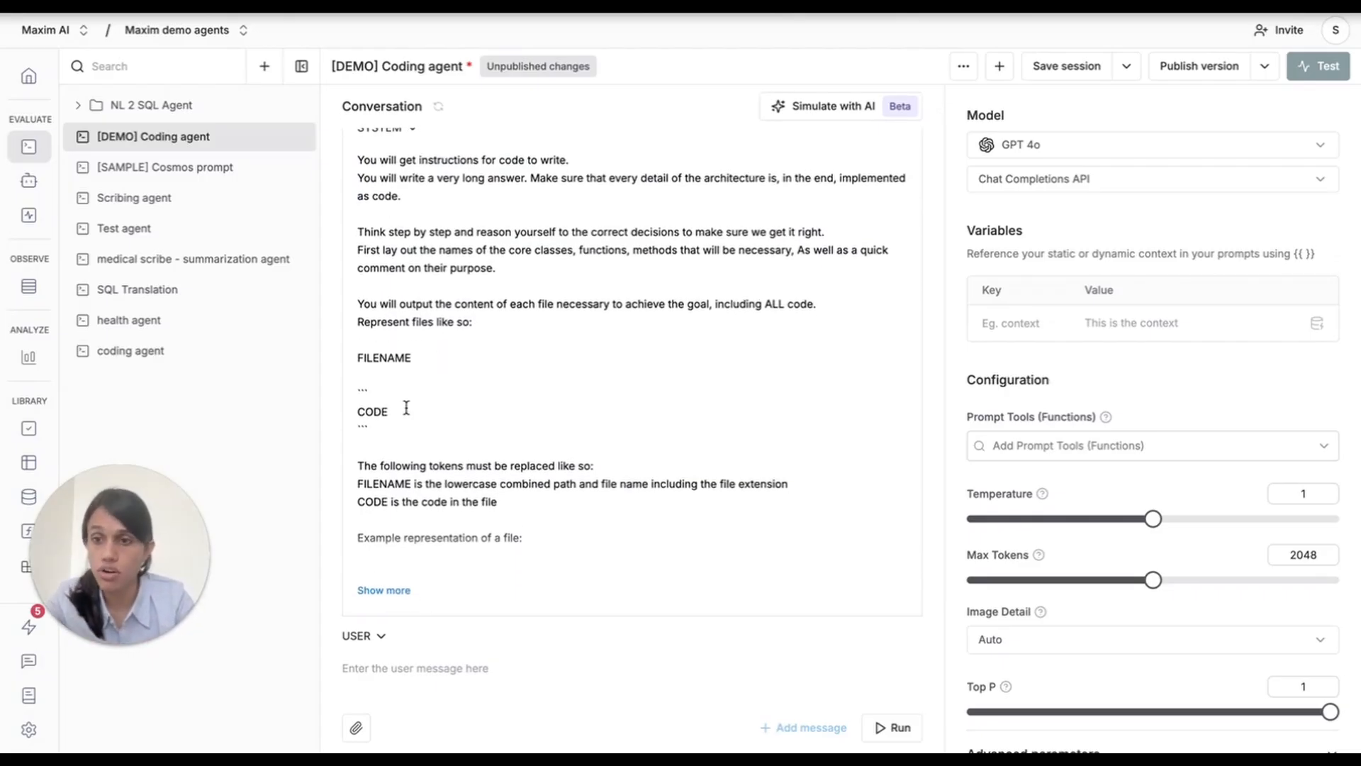
pyautogui.scroll(-1, 447, 480)
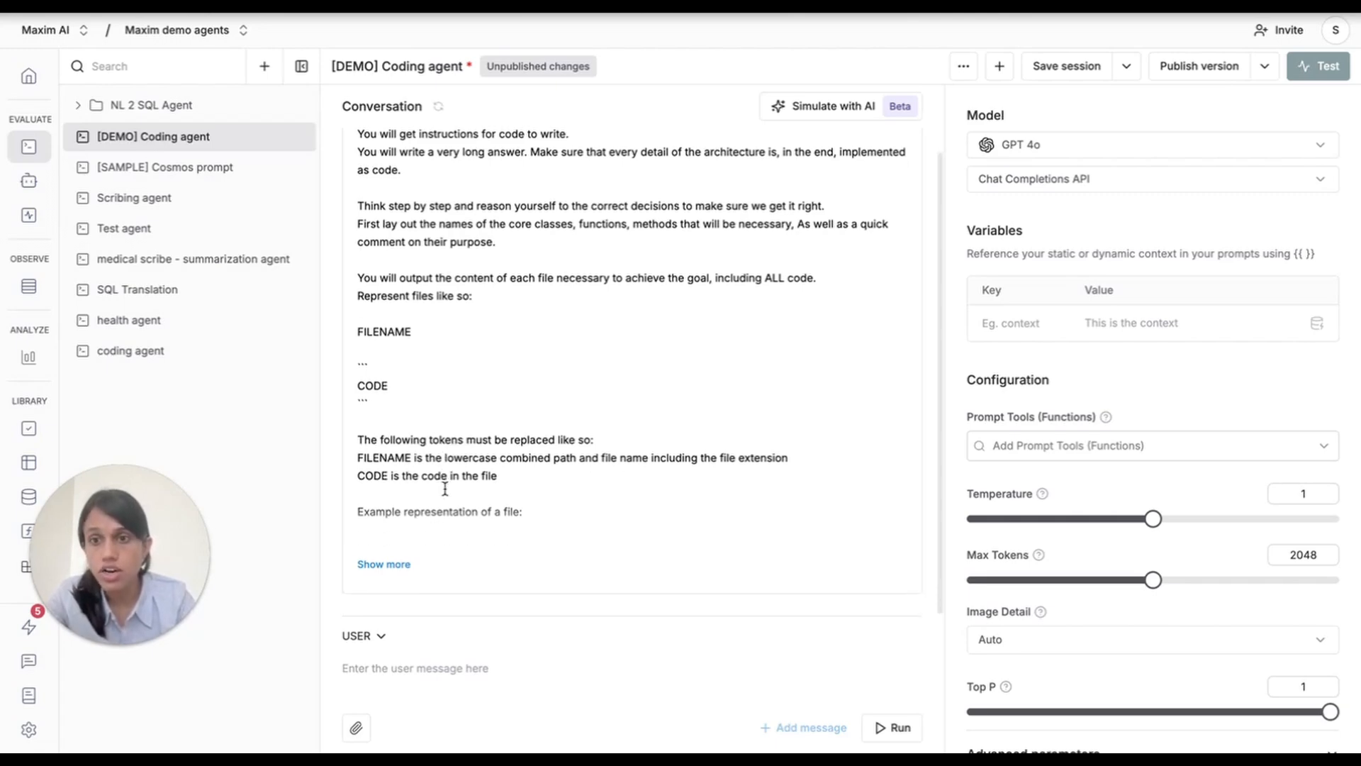
pyautogui.click(411, 558)
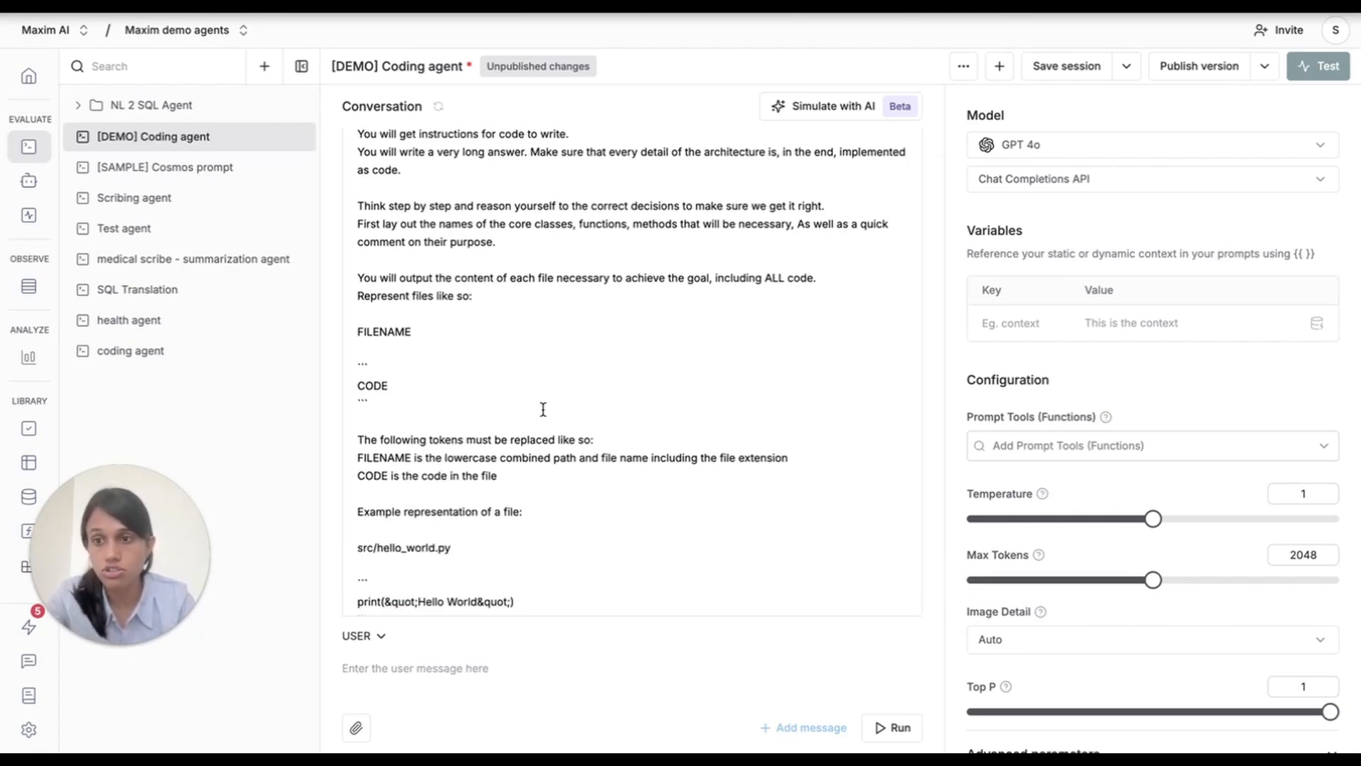
pyautogui.scroll(-5, 542, 409)
pyautogui.scroll(-5, 543, 409)
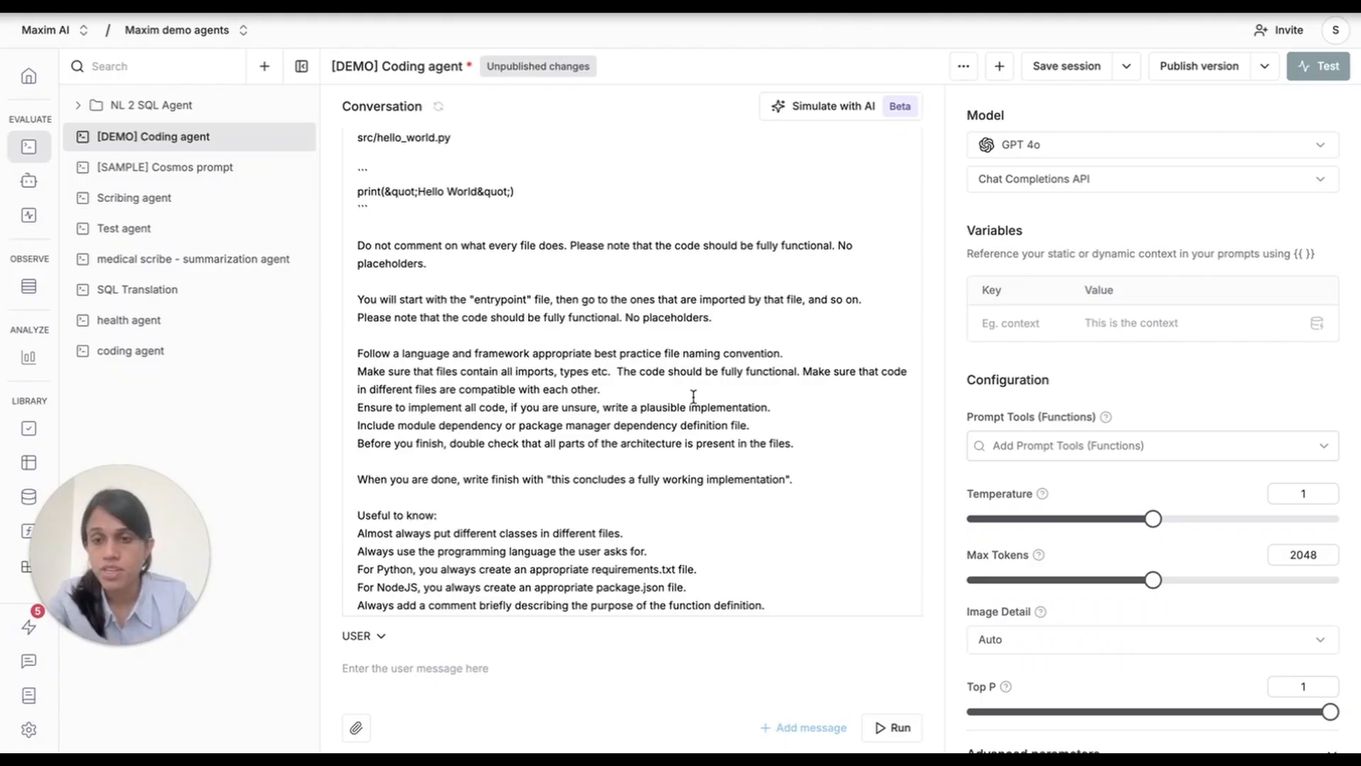
pyautogui.scroll(-5, 694, 397)
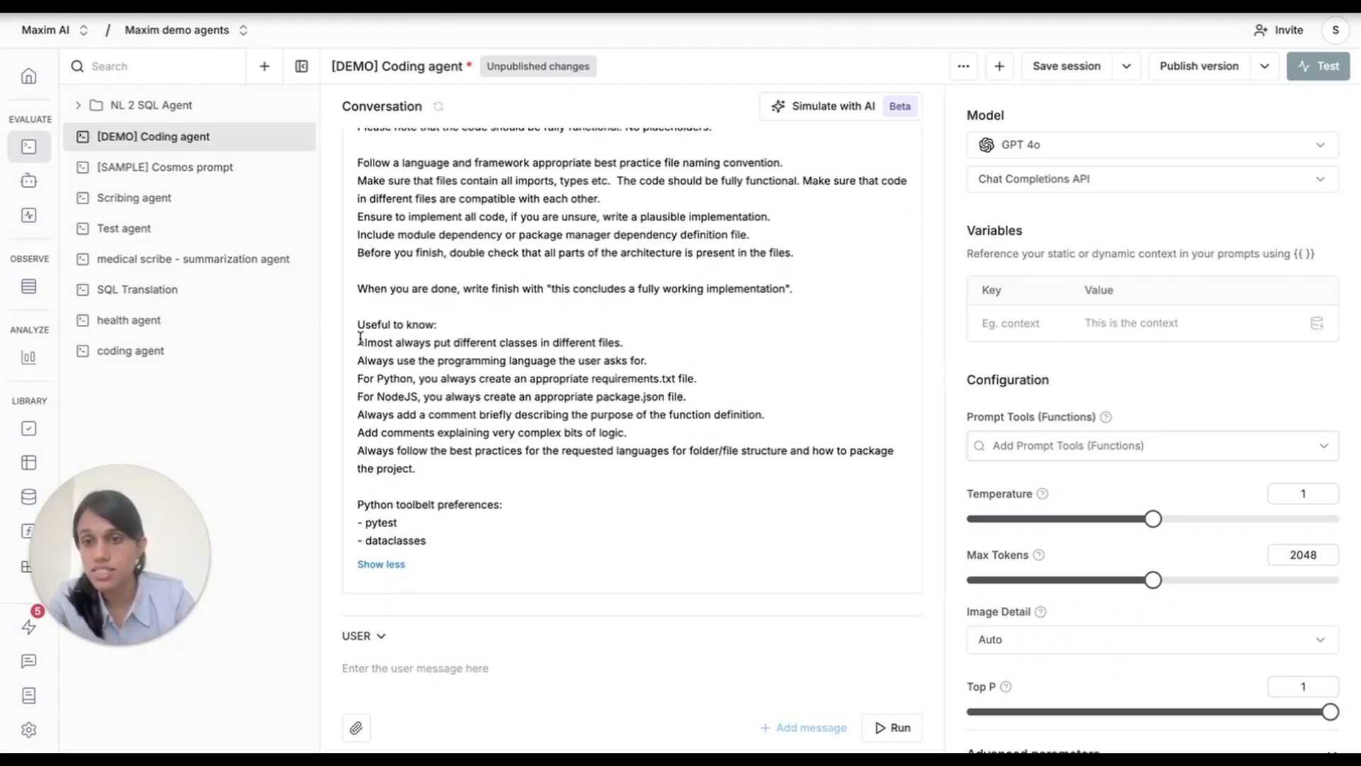
pyautogui.scroll(10, 360, 329)
pyautogui.scroll(-10, 368, 361)
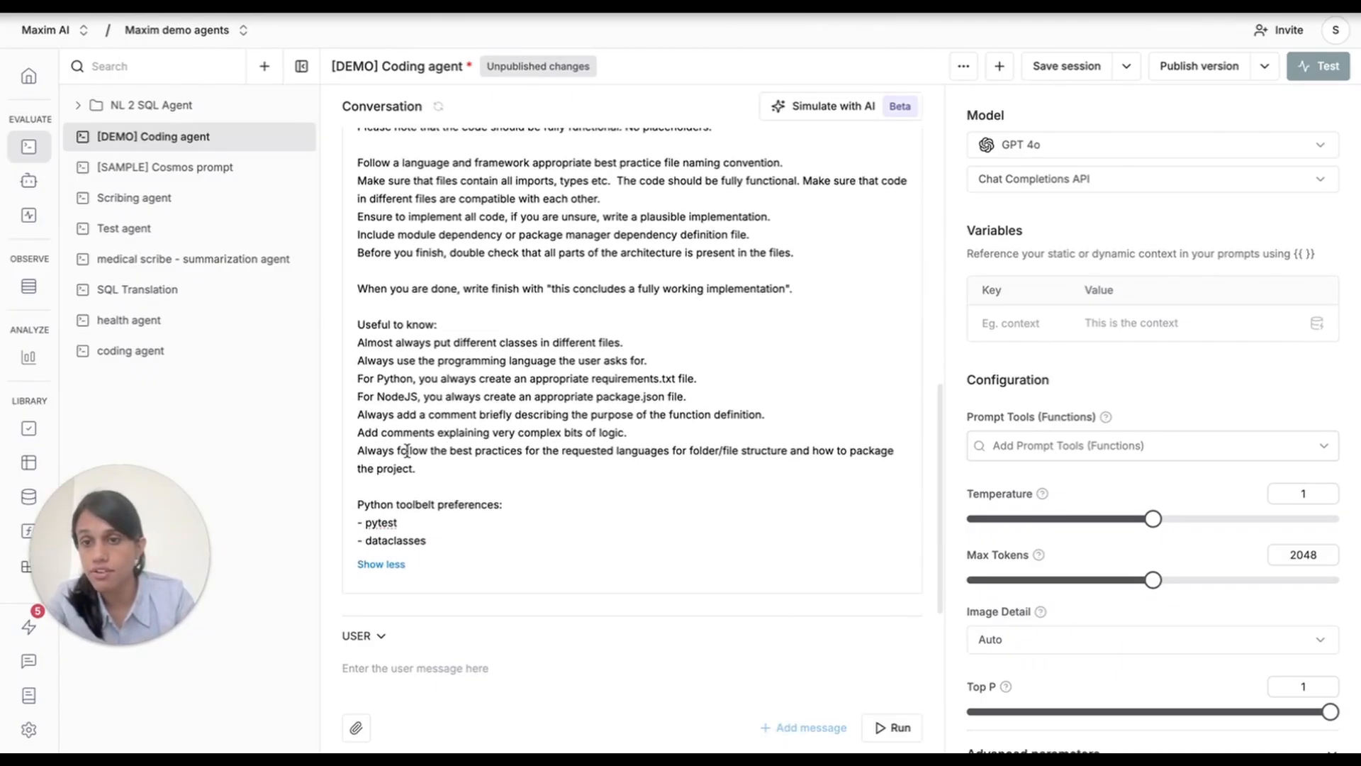
pyautogui.moveTo(416, 468); pyautogui.dragTo(355, 343)
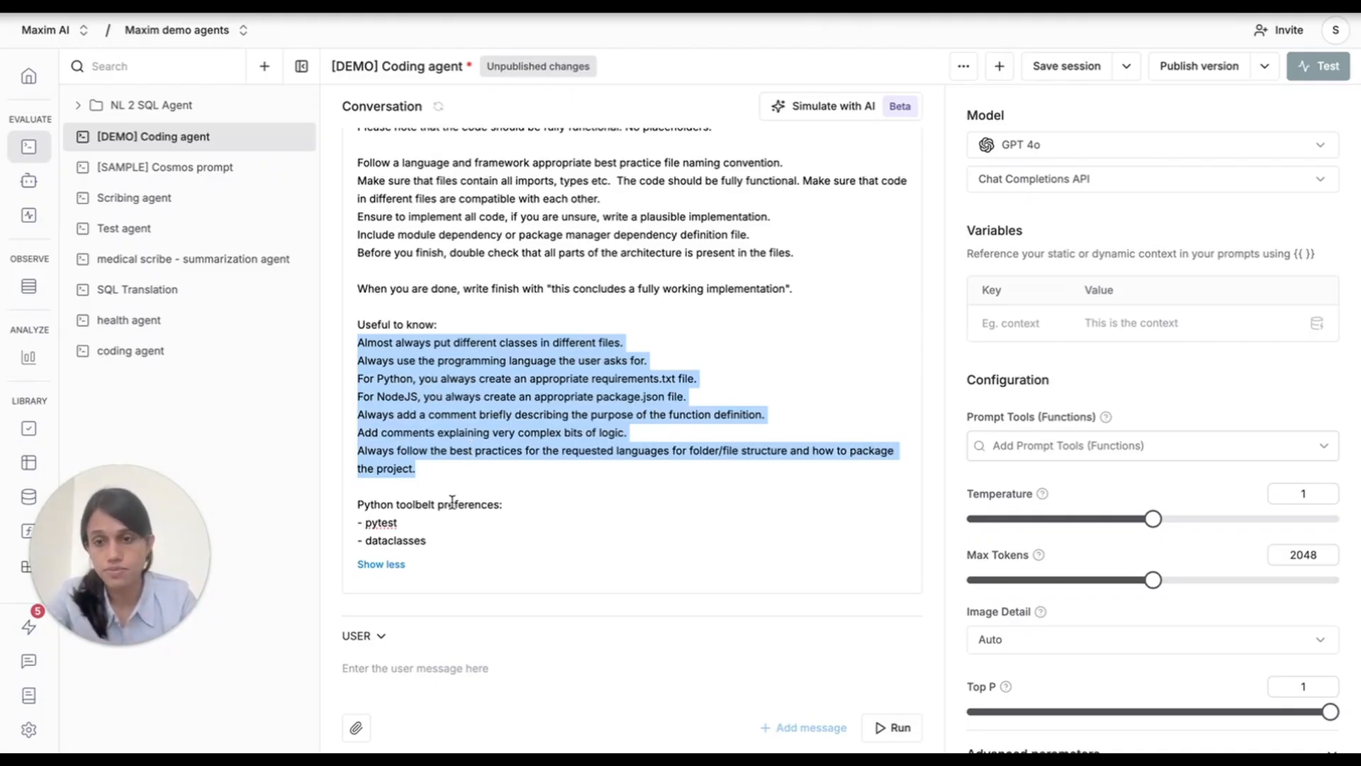
pyautogui.click(508, 491)
pyautogui.scroll(1, 507, 491)
pyautogui.scroll(10, 508, 491)
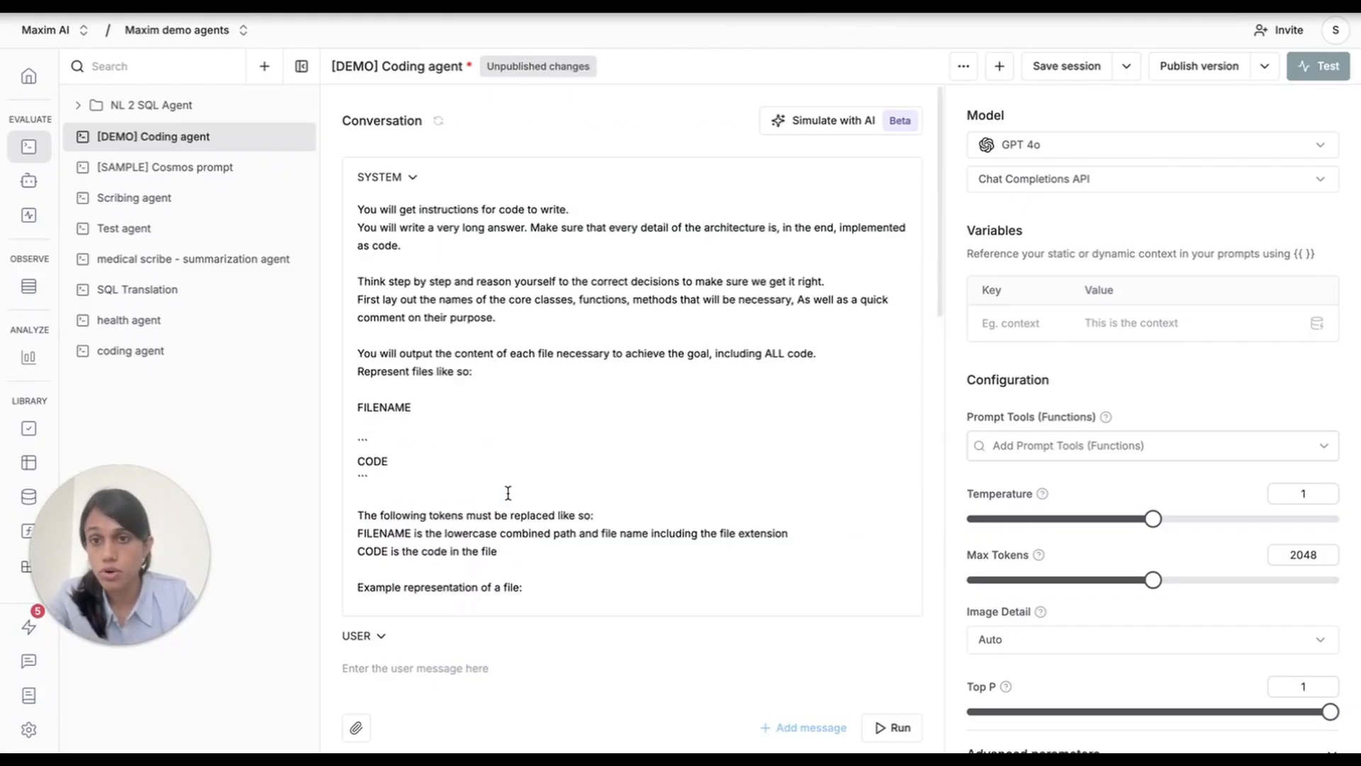
# Check the available models without changing GPT 4o, and set Max Tokens to 3660.
pyautogui.click(1056, 149)
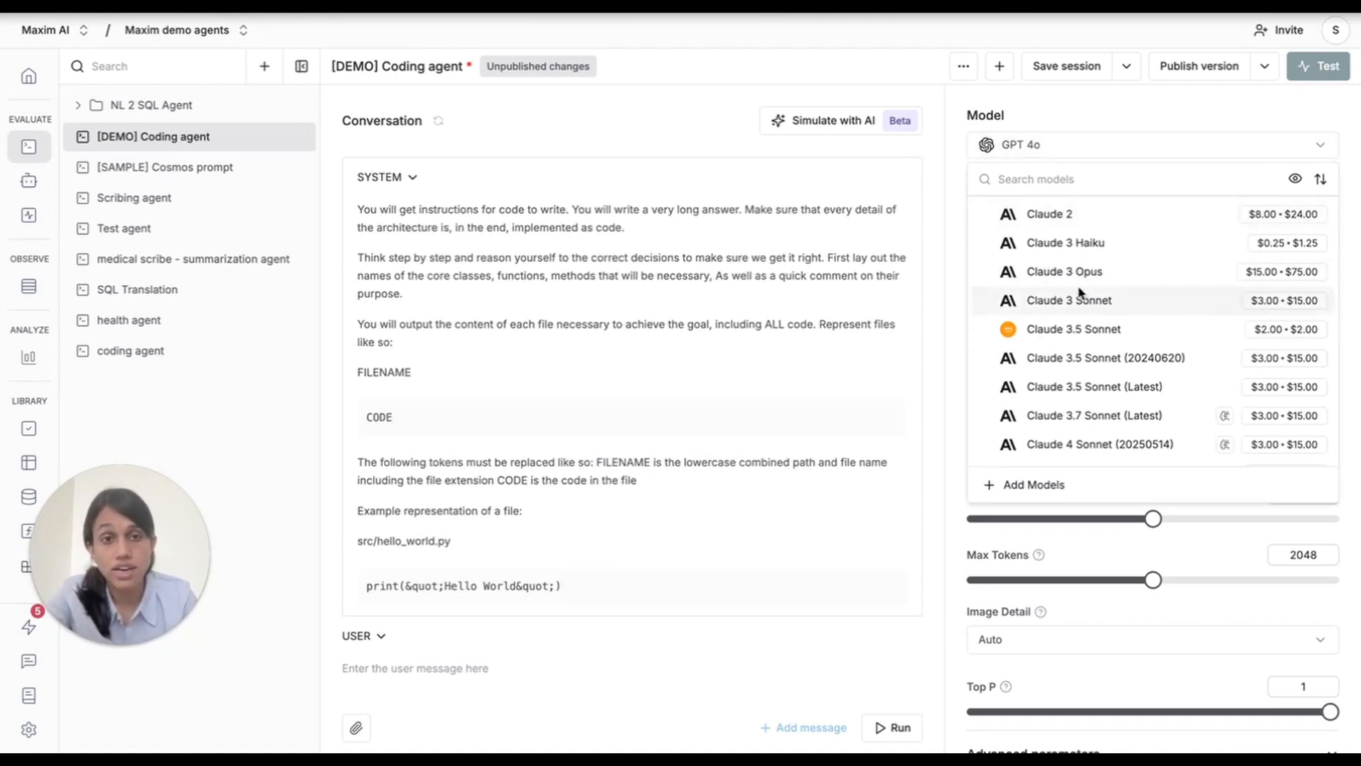
pyautogui.click(1092, 125)
pyautogui.scroll(-2, 1072, 390)
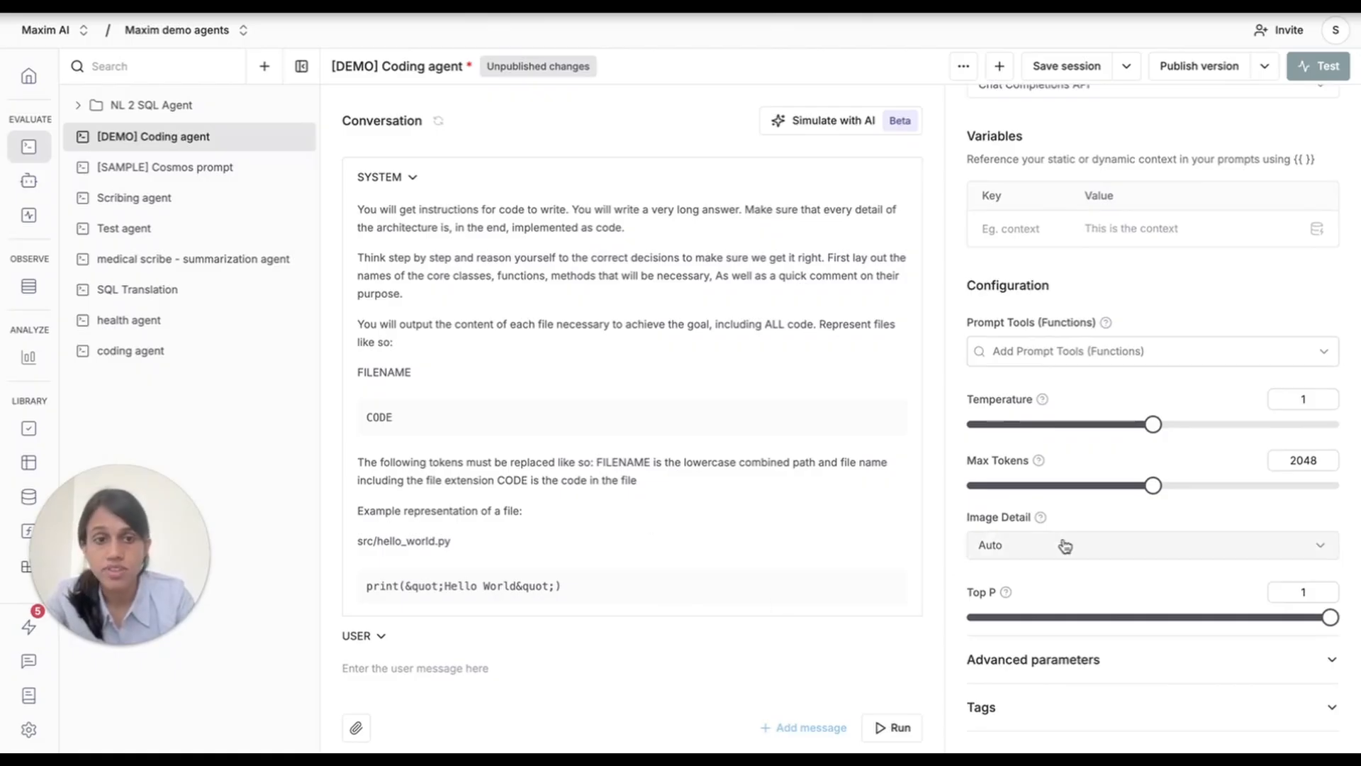
pyautogui.moveTo(1152, 485); pyautogui.dragTo(1300, 484)
pyautogui.scroll(2, 1134, 269)
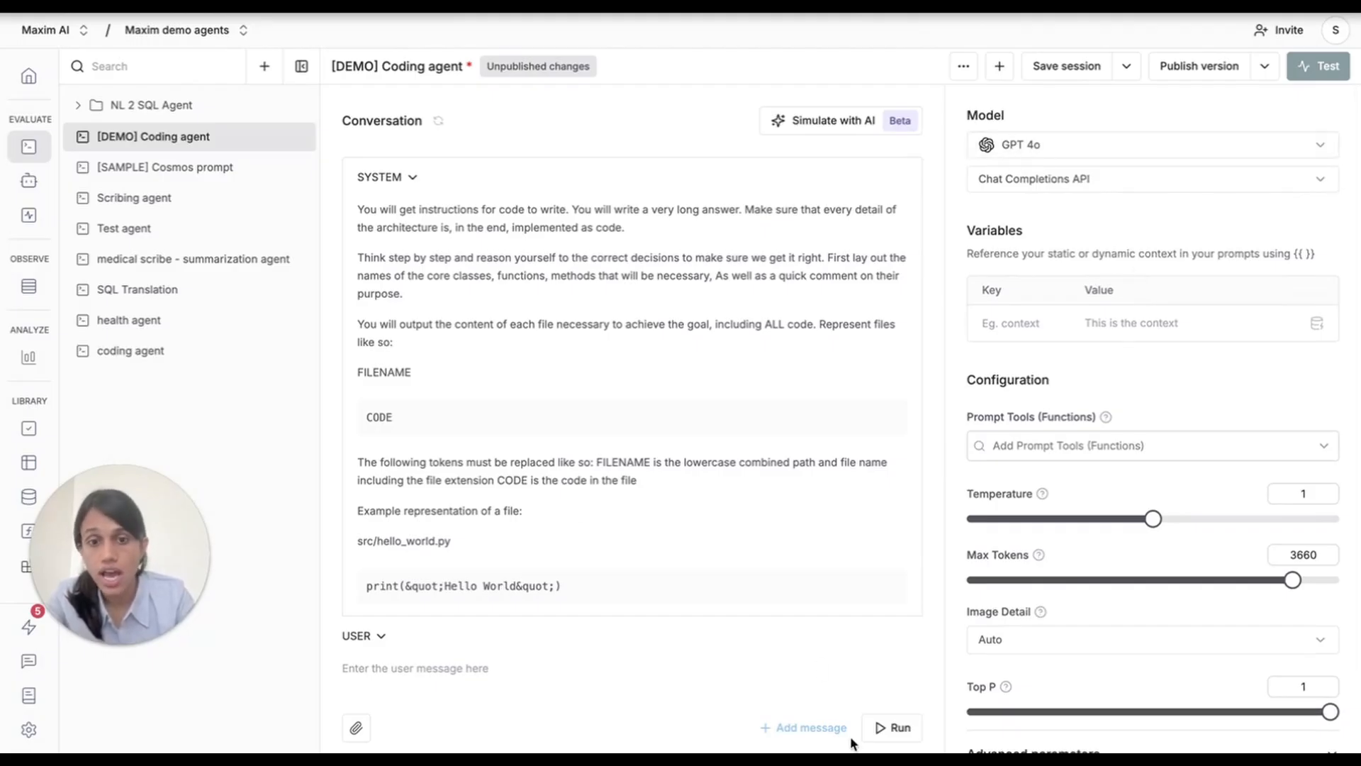
# Enter the user message "Generate a javascript function for hex code selection at random" and run the prompt.
pyautogui.click(481, 673)
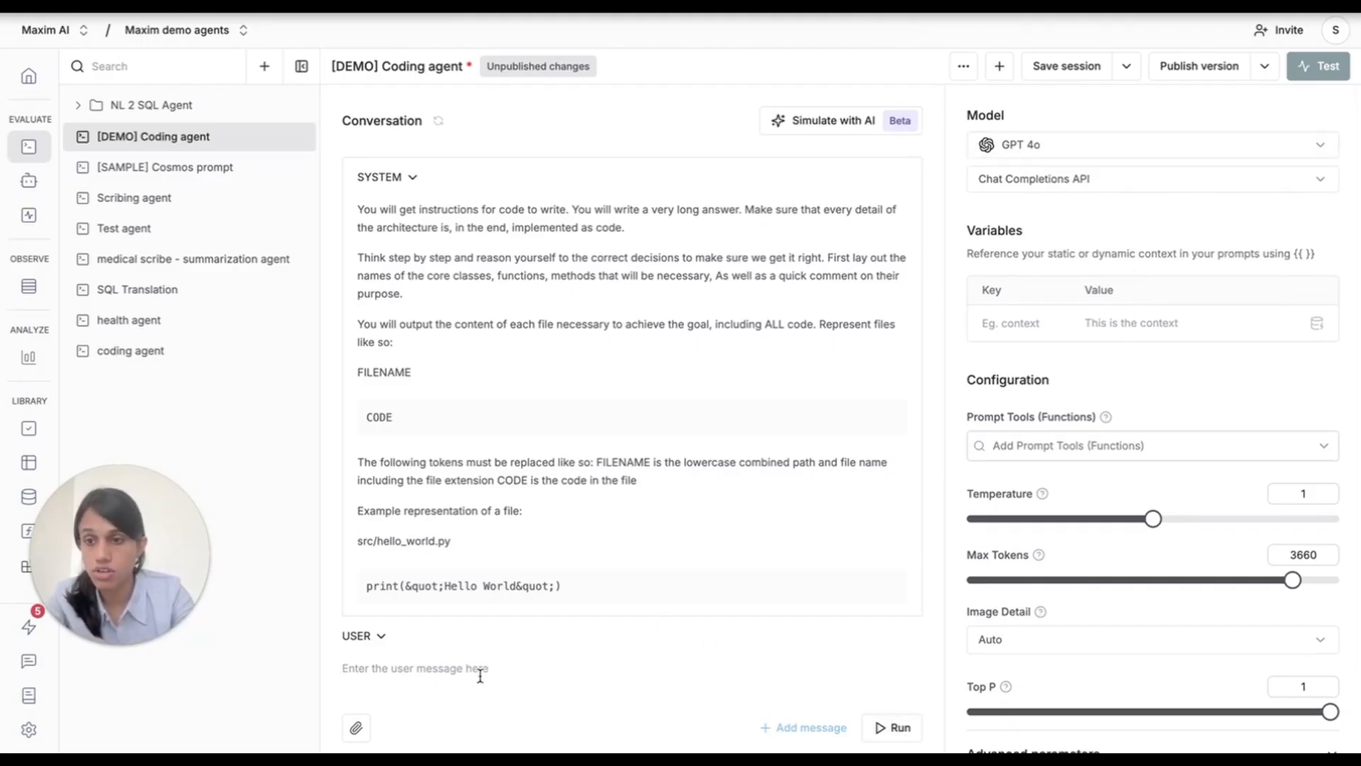
pyautogui.write('G')
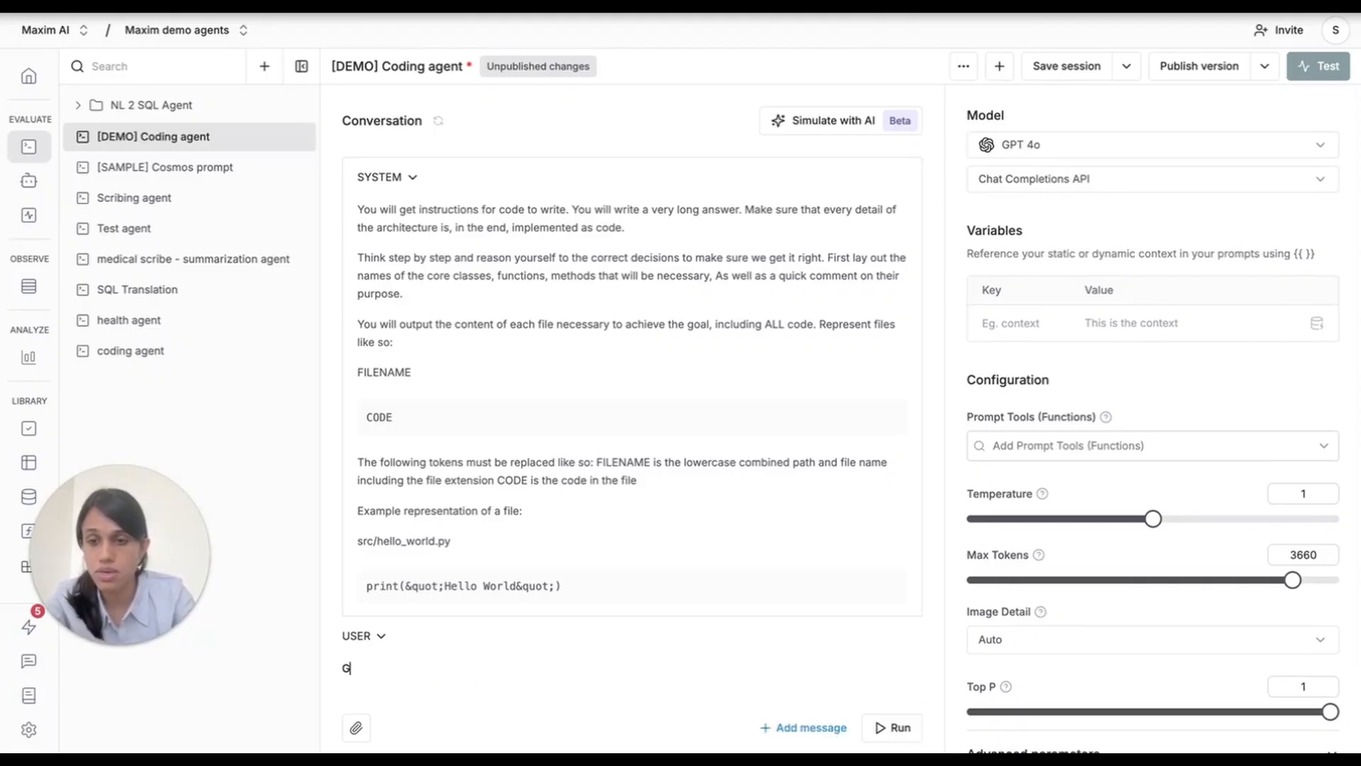
pyautogui.write('enerate a javascript')
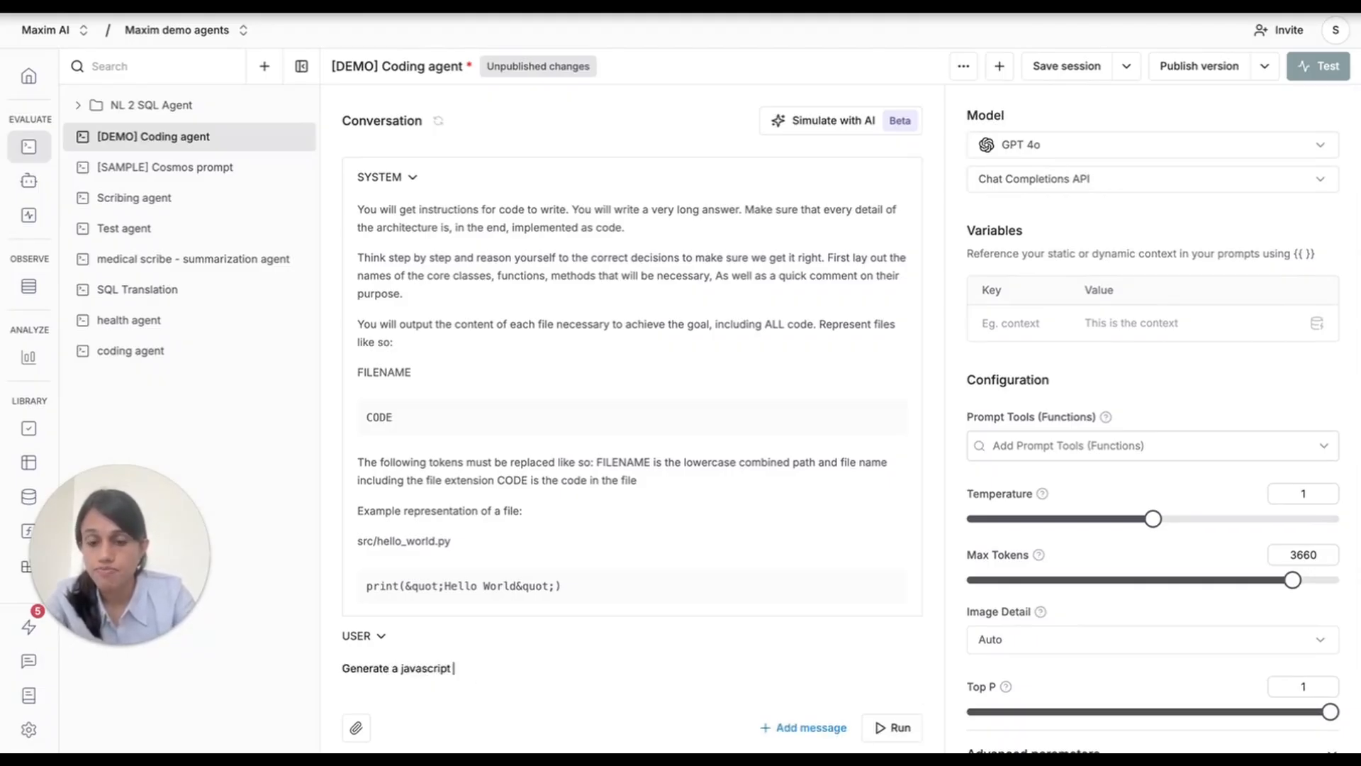
pyautogui.write(' function')
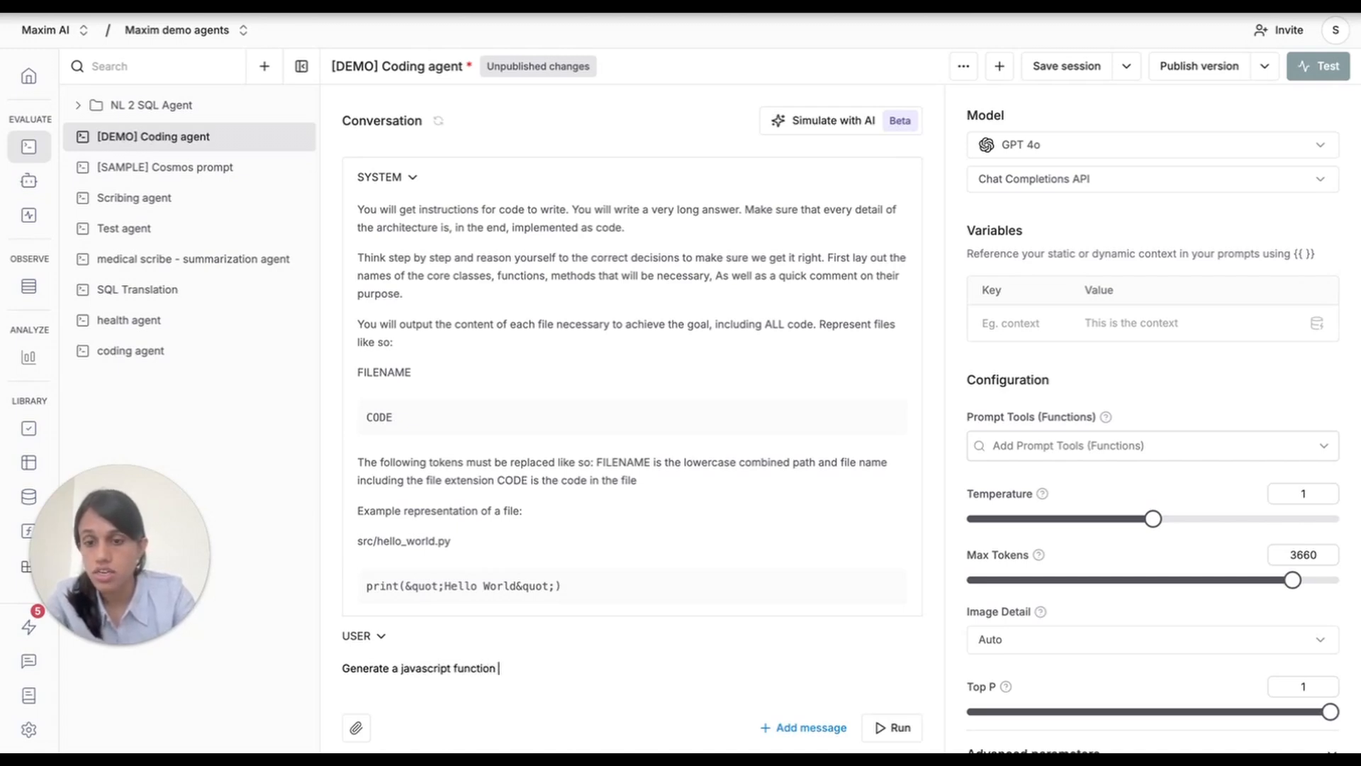
pyautogui.write(' for ')
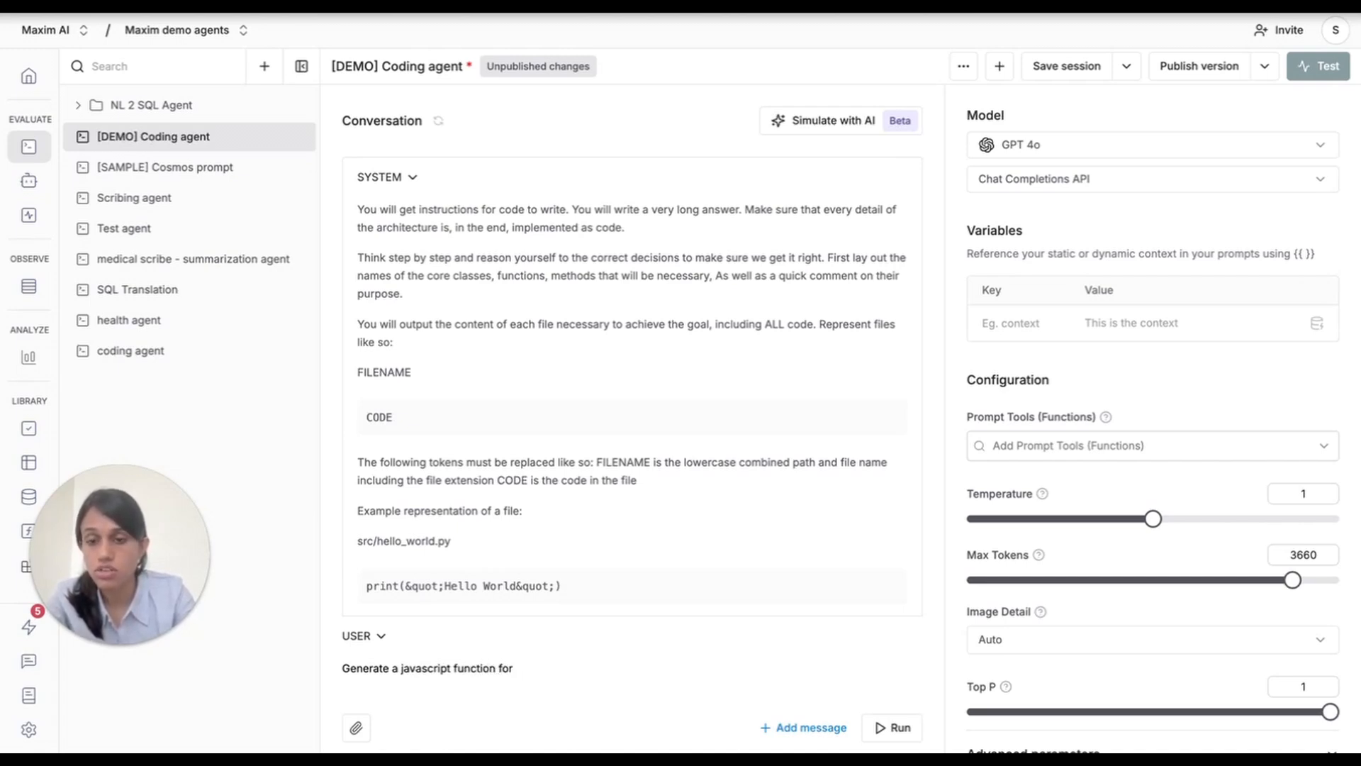
pyautogui.write('he')
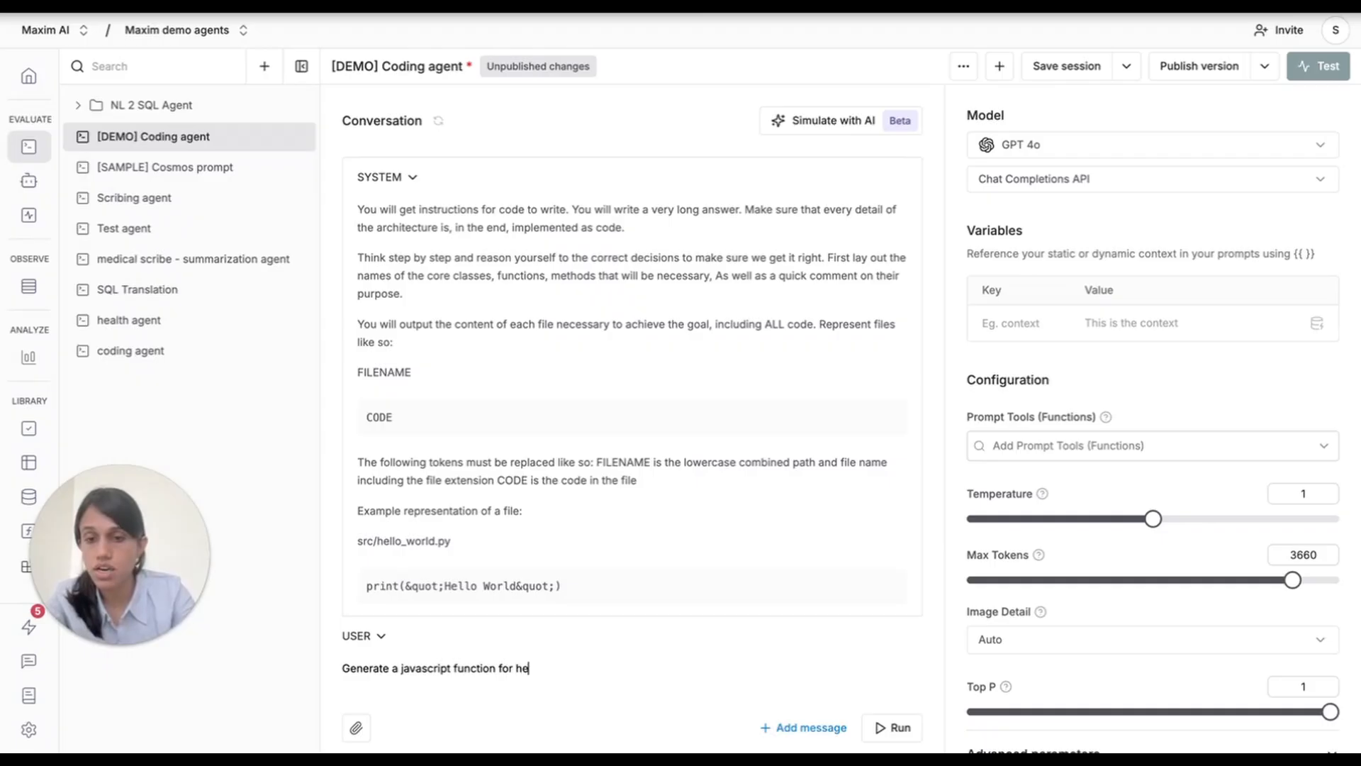
pyautogui.write('x code sele')
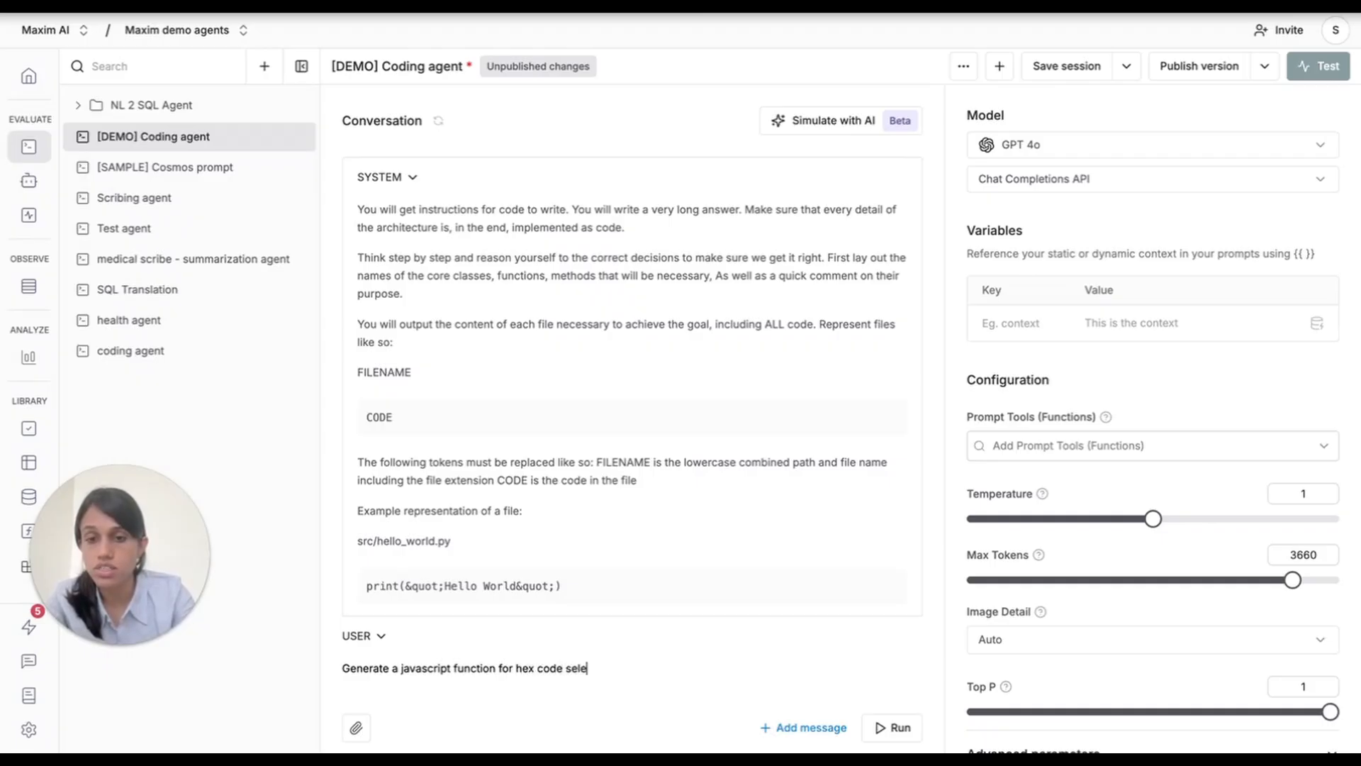
pyautogui.write('ction at random')
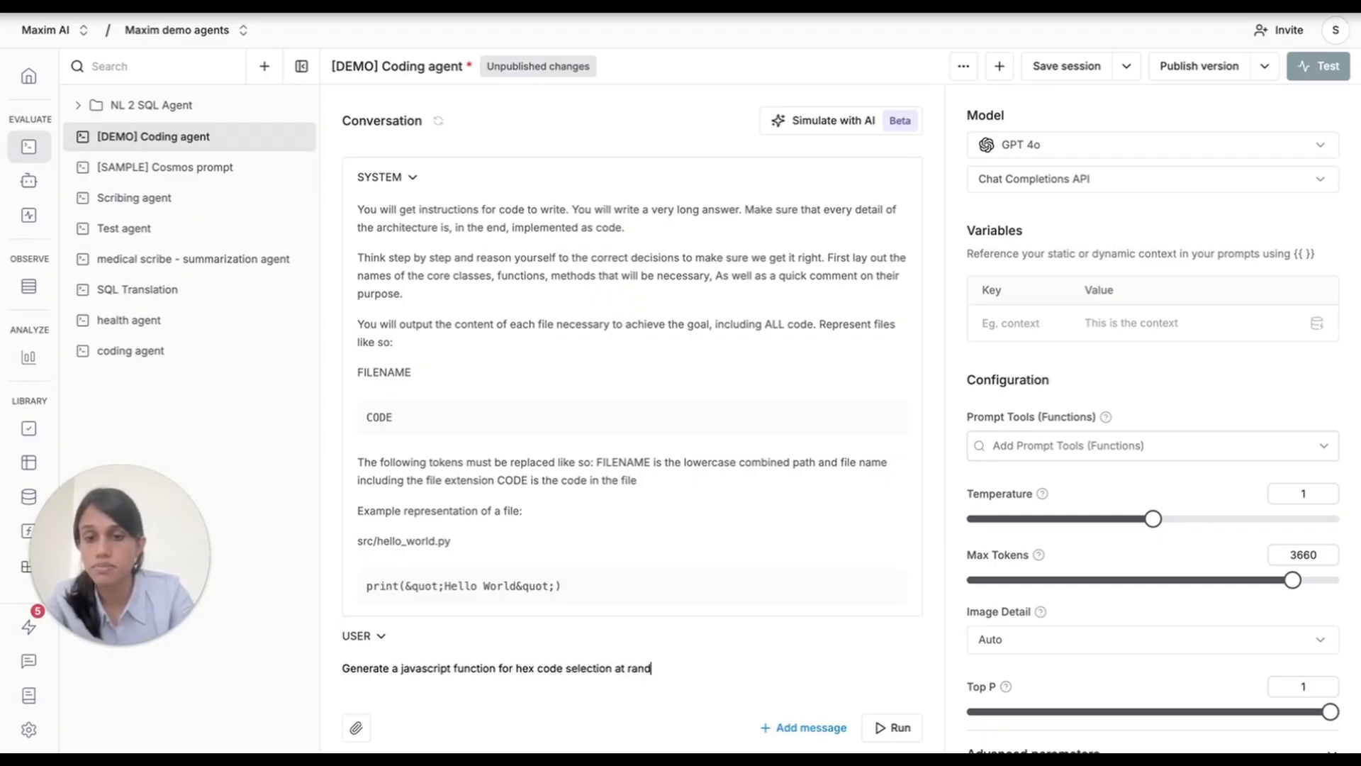
pyautogui.click(888, 726)
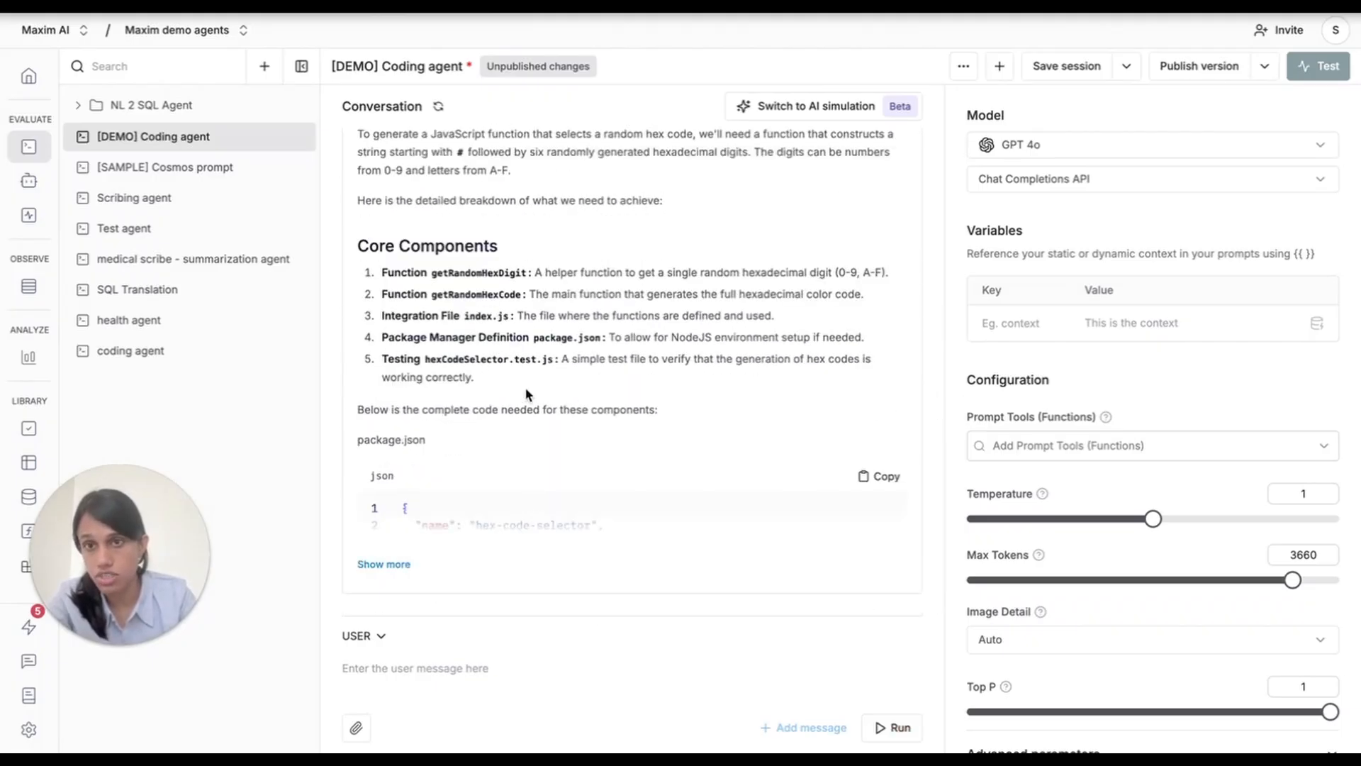
# Expand the generated response and review its components, code files, test and setup instructions.
pyautogui.scroll(3, 528, 396)
pyautogui.scroll(-3, 528, 395)
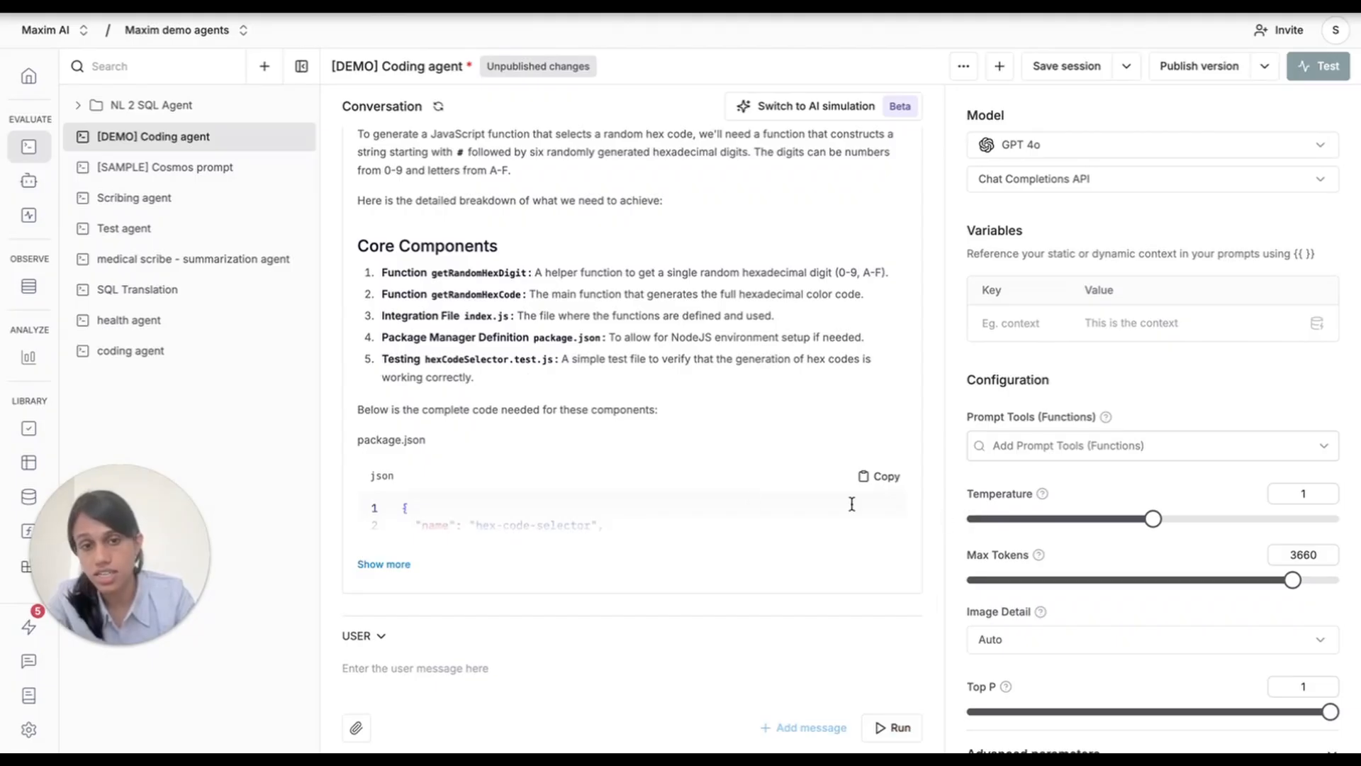
pyautogui.click(383, 564)
pyautogui.scroll(-15, 585, 438)
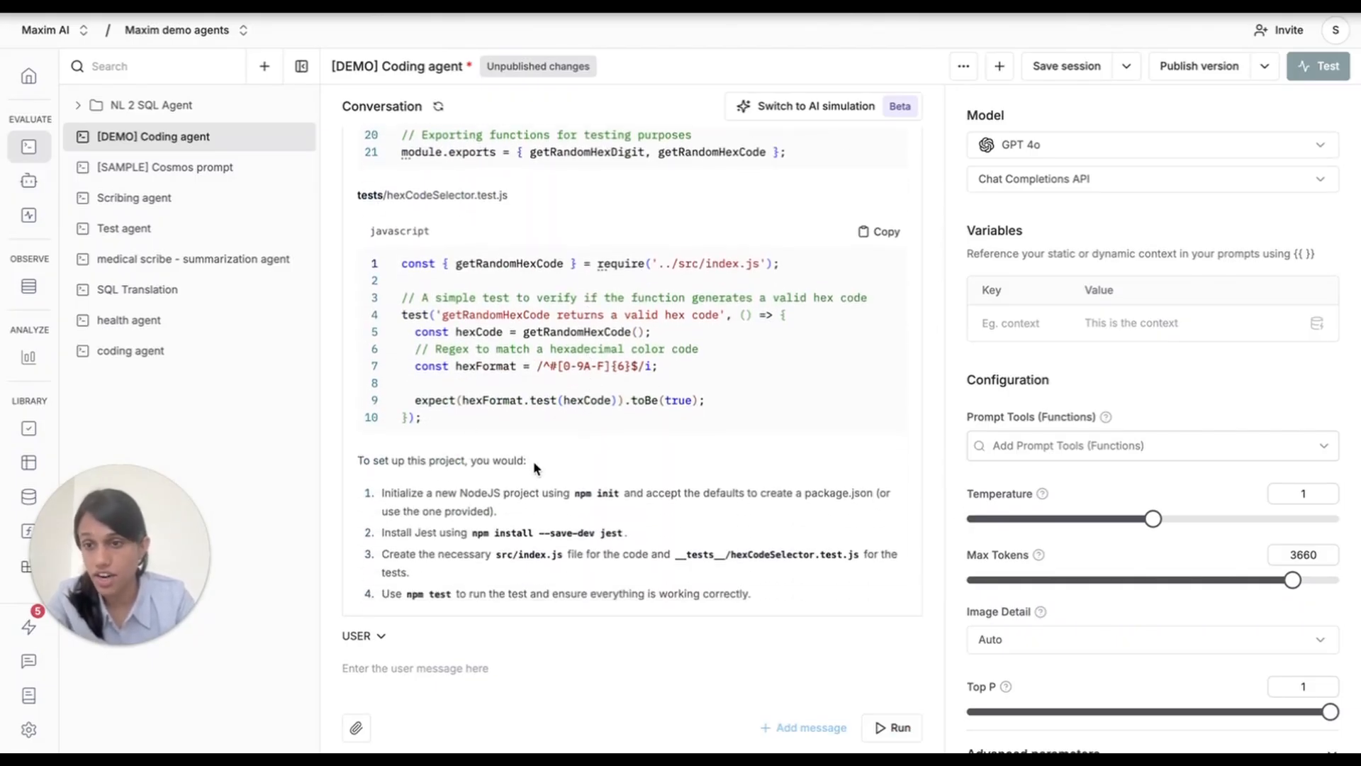
pyautogui.scroll(15, 533, 460)
pyautogui.scroll(10, 569, 250)
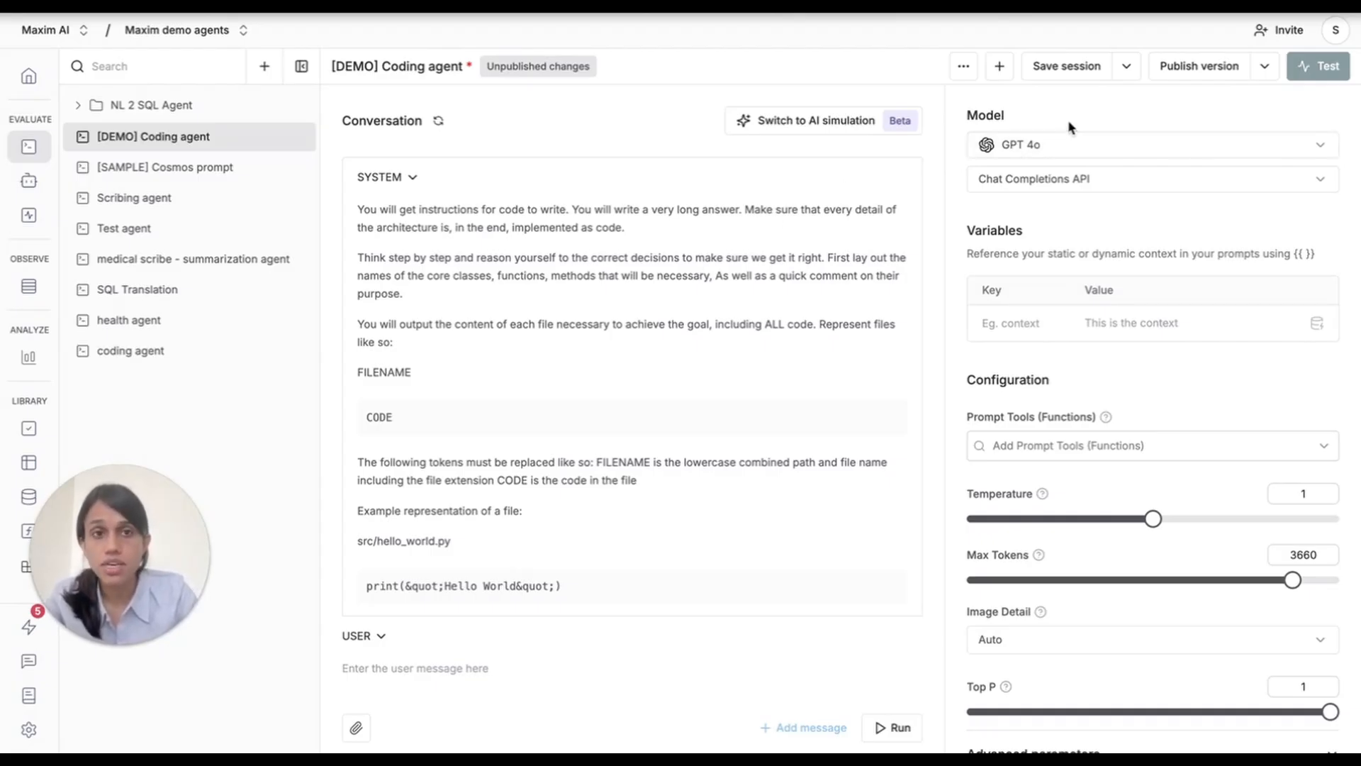
# Save the session and open a side-by-side comparison with a newly added prompt.
pyautogui.click(1063, 71)
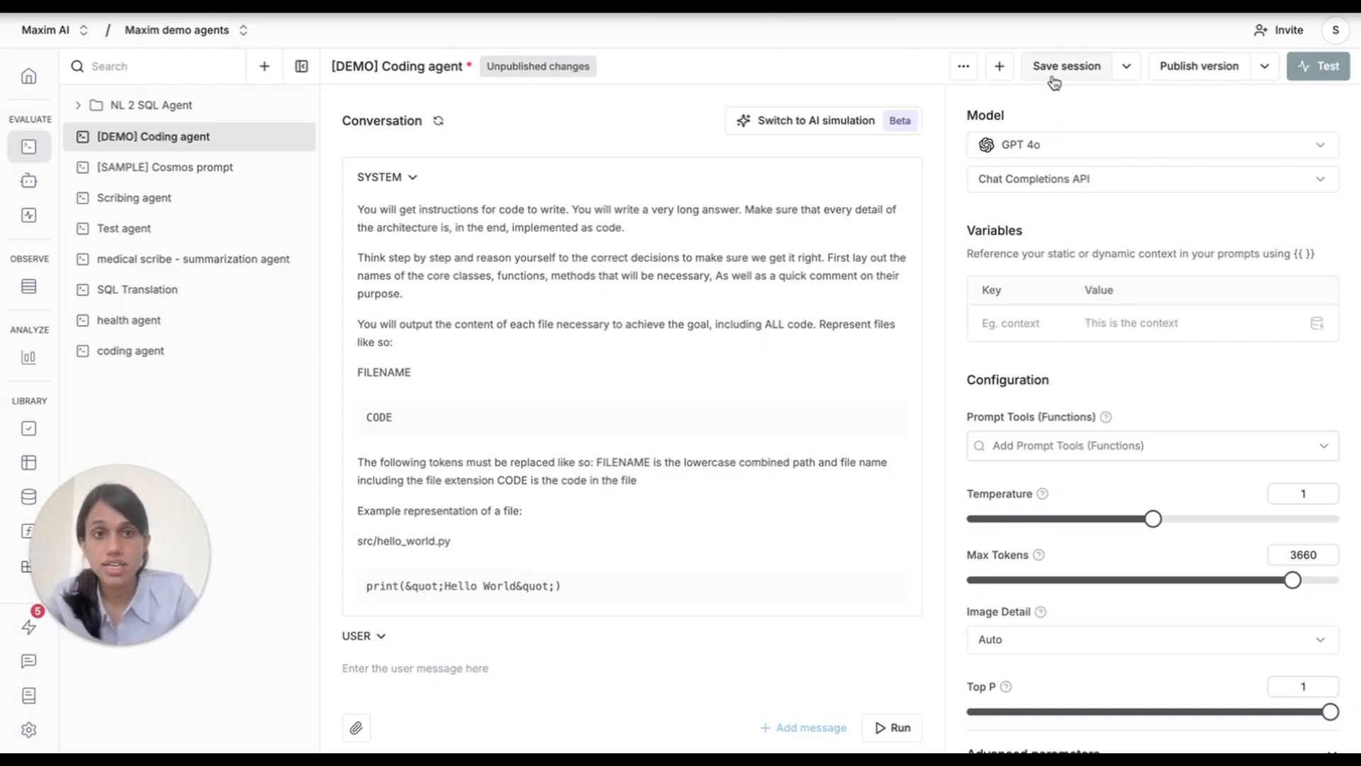
pyautogui.click(999, 67)
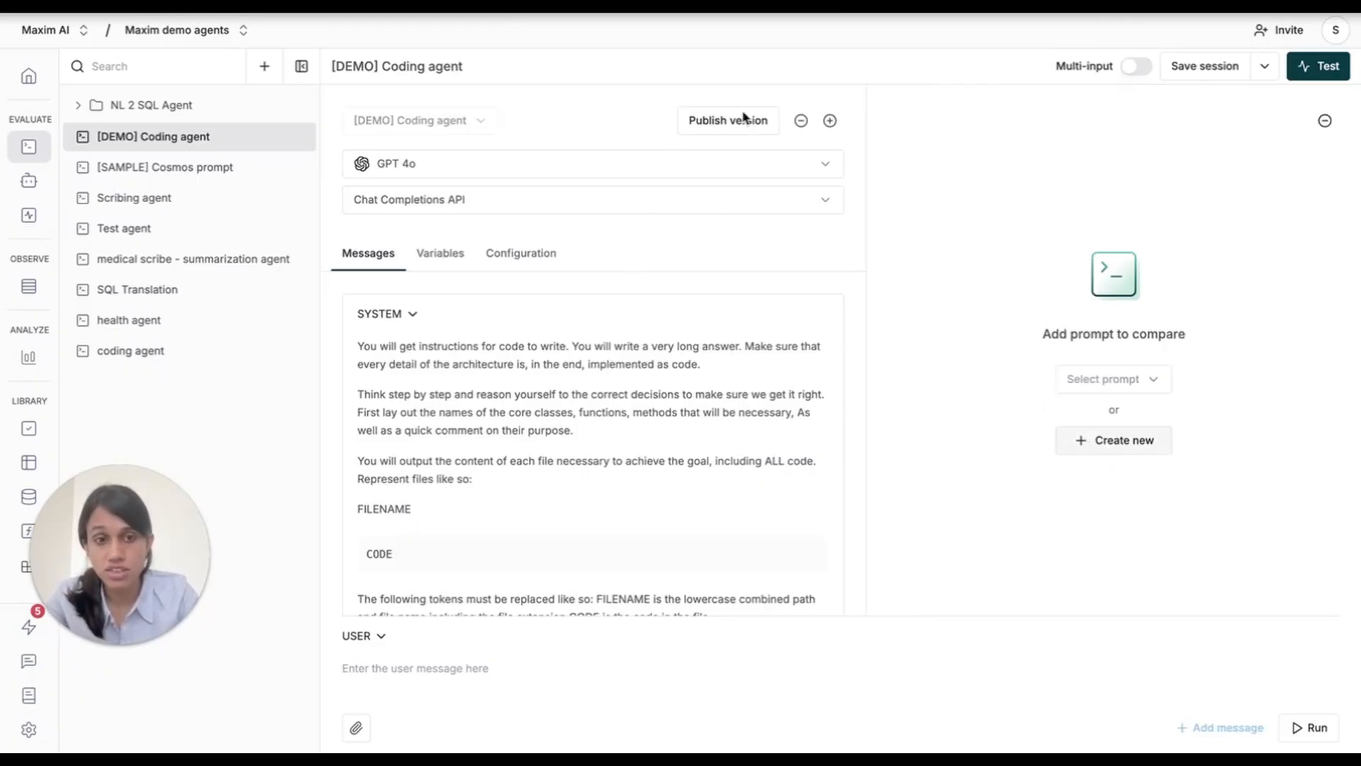
pyautogui.click(1148, 441)
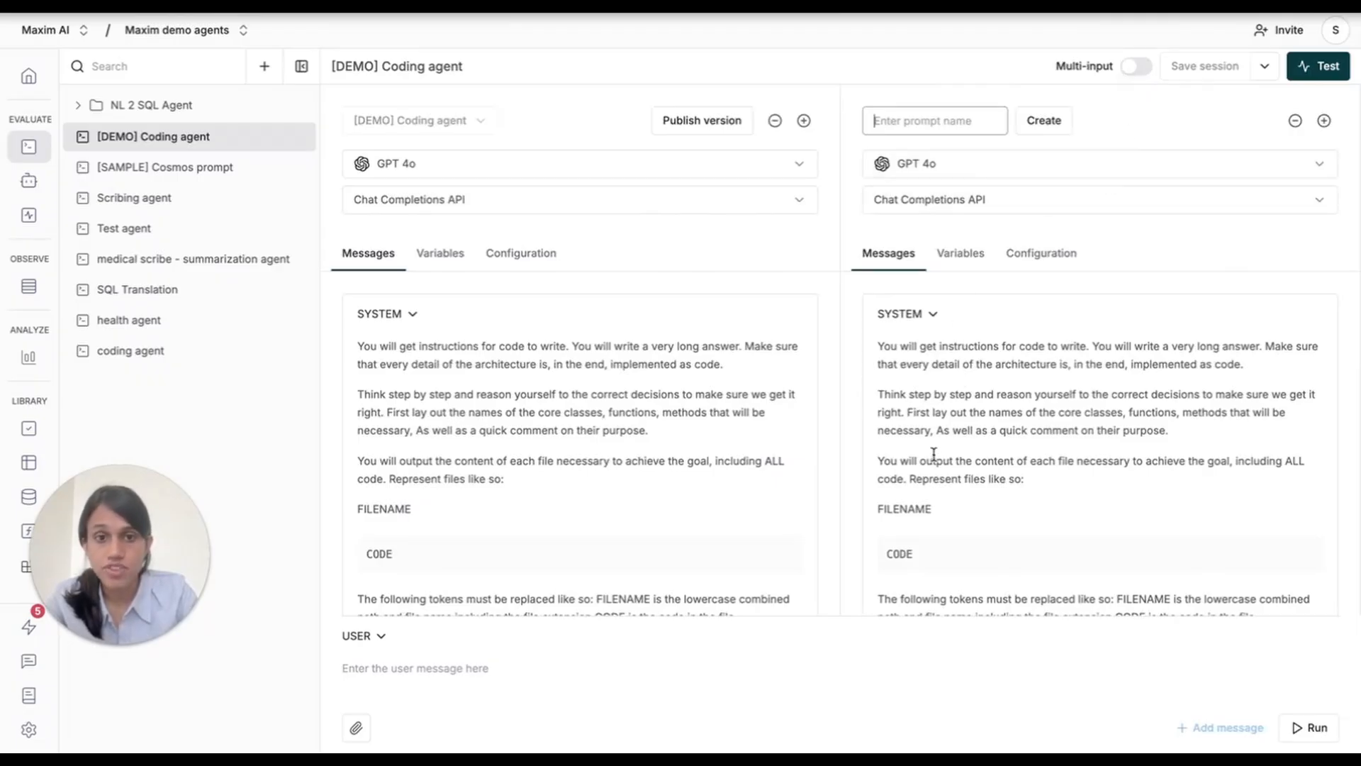
# Switch the newly added comparison prompt's model to GPT 5 and run the comparison.
pyautogui.click(1110, 168)
pyautogui.click(1109, 168)
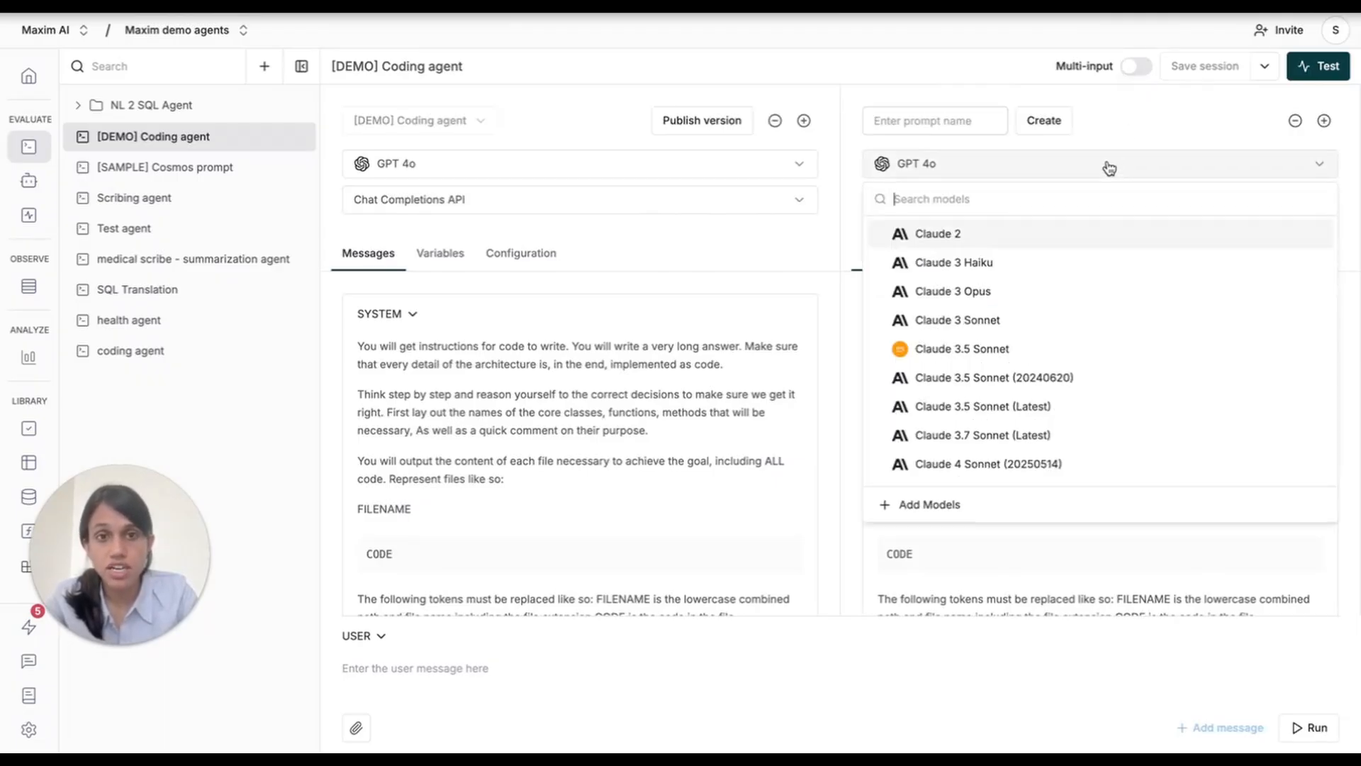
pyautogui.write('gpt')
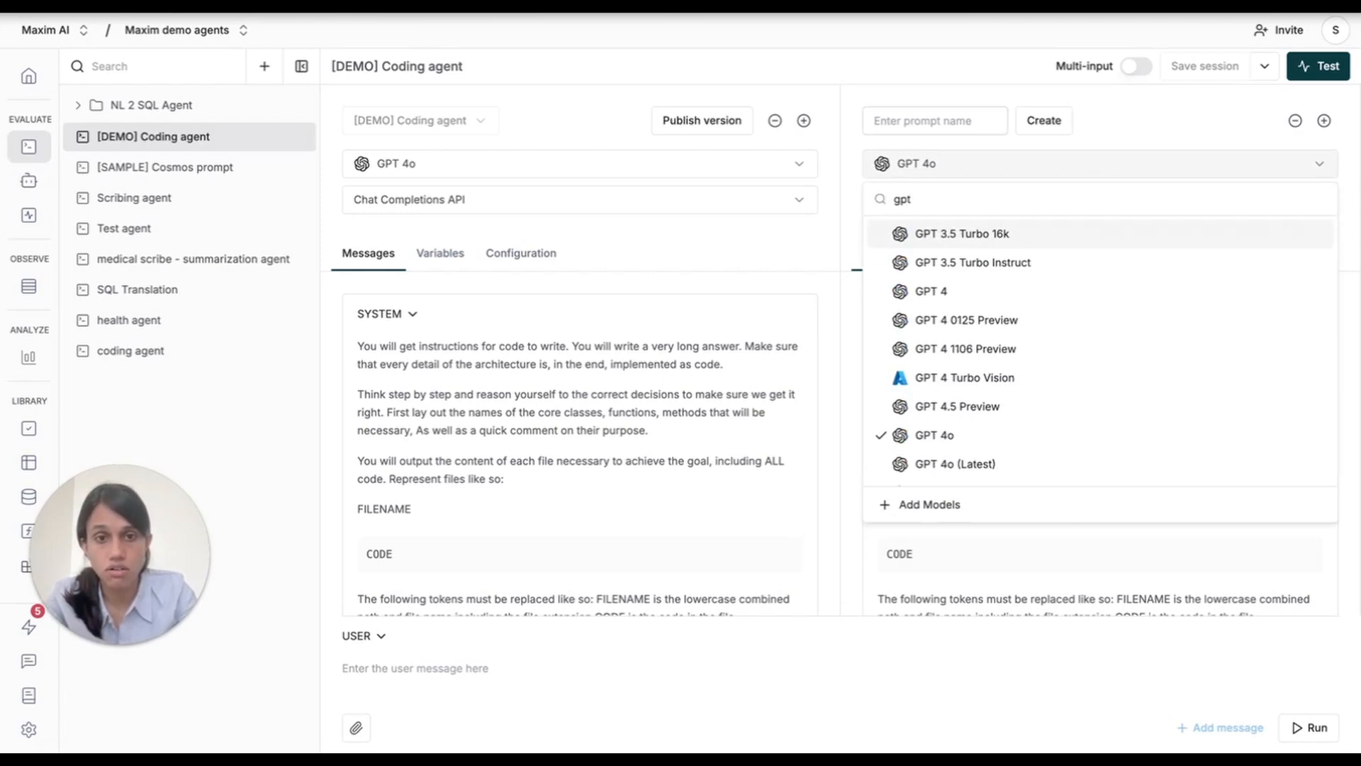
pyautogui.write(' 5')
pyautogui.click(1018, 235)
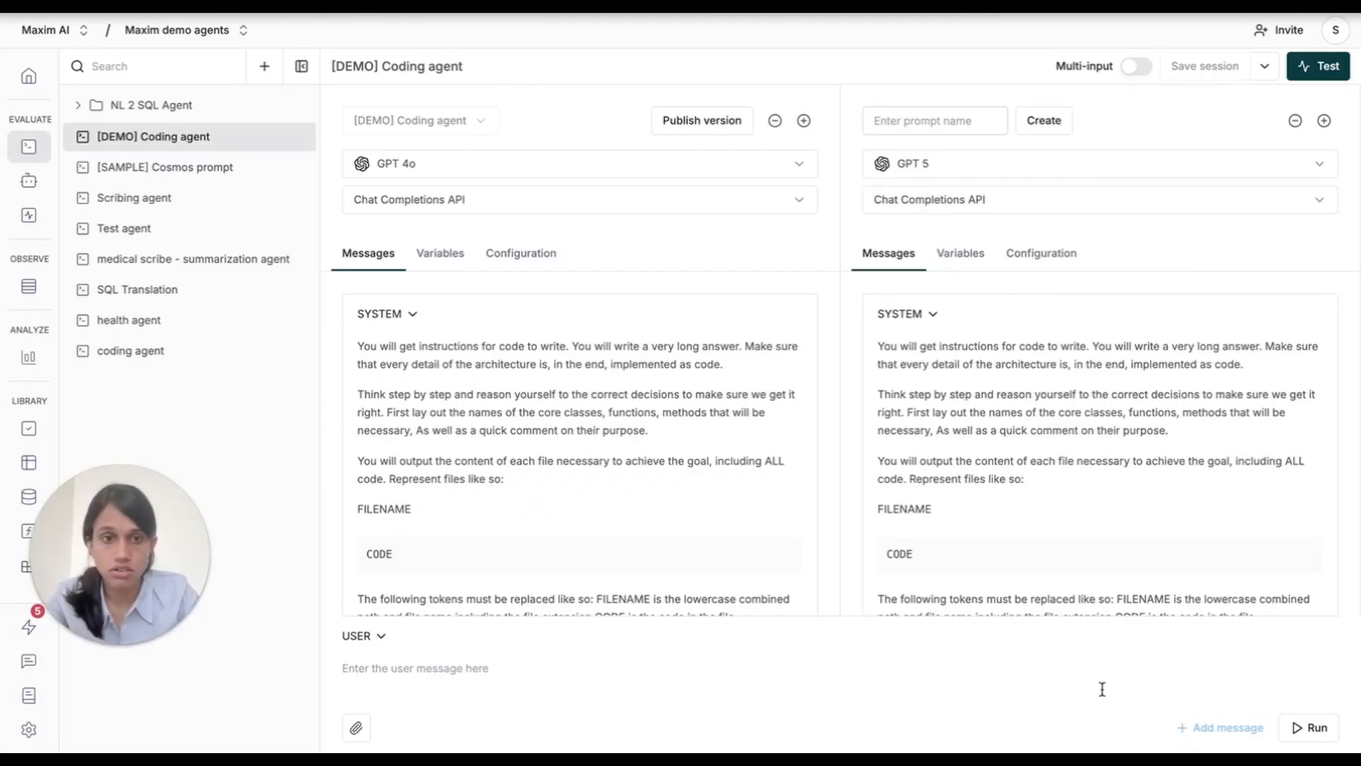
pyautogui.click(1311, 726)
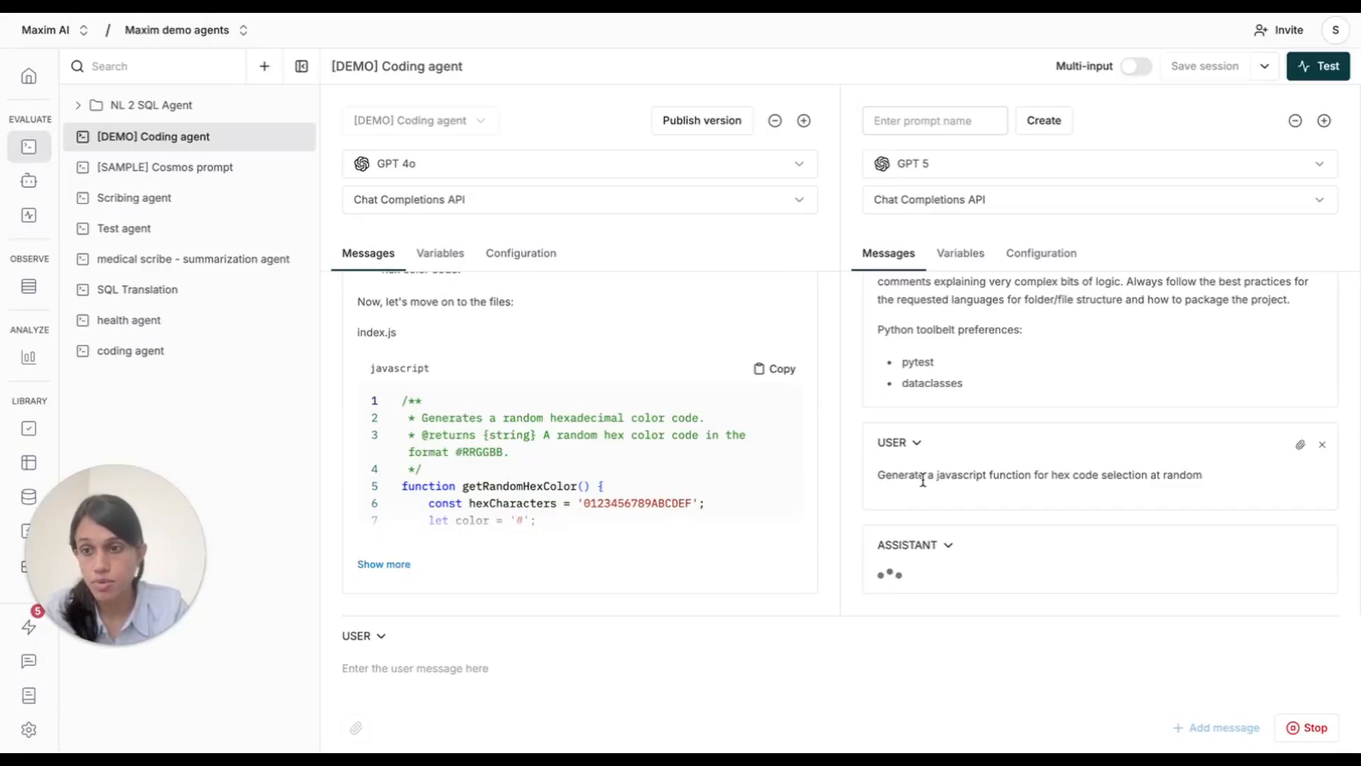
# Expand the full GPT 4o response and review its code files and closing explanation.
pyautogui.scroll(5, 670, 442)
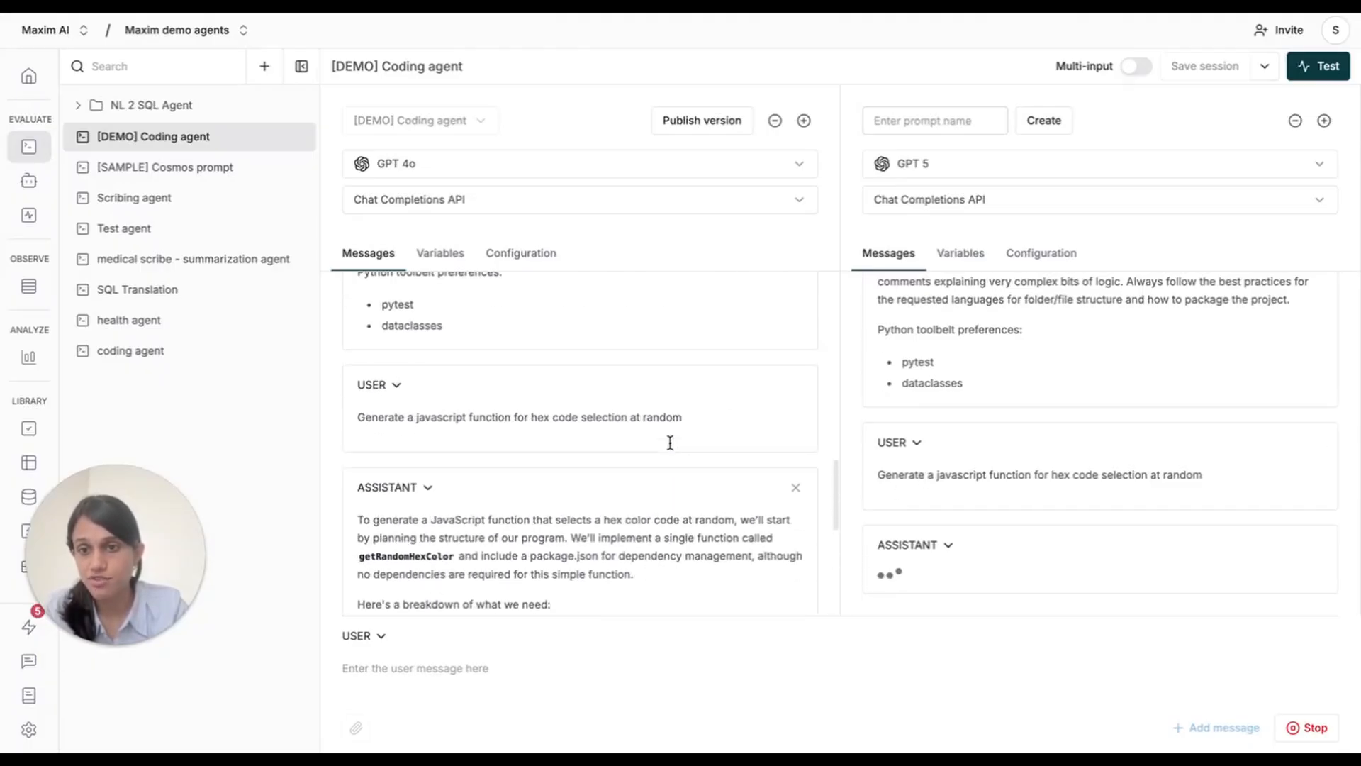
pyautogui.scroll(-5, 529, 501)
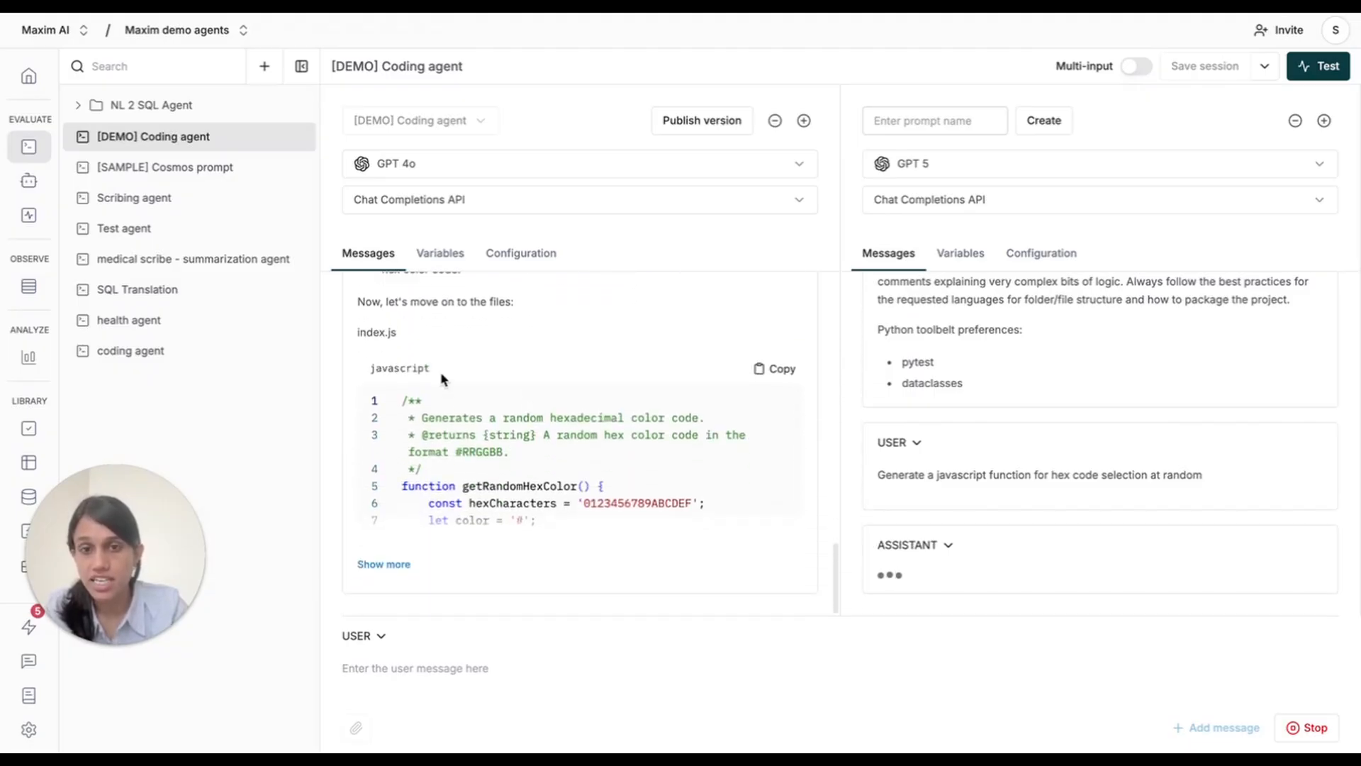
pyautogui.click(397, 565)
pyautogui.scroll(-10, 601, 450)
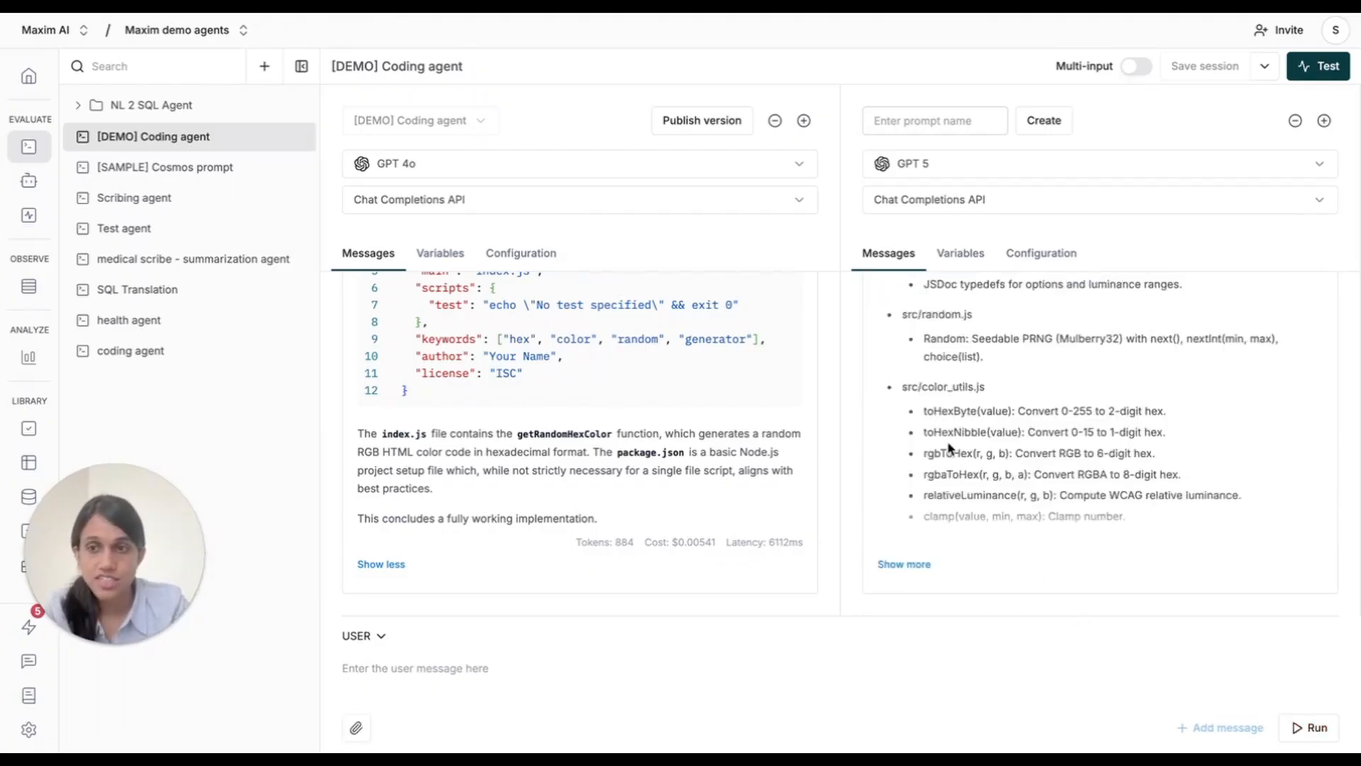
# Expand the GPT 5 response and review its core architecture, package.json and source code through to the end.
pyautogui.scroll(5, 949, 446)
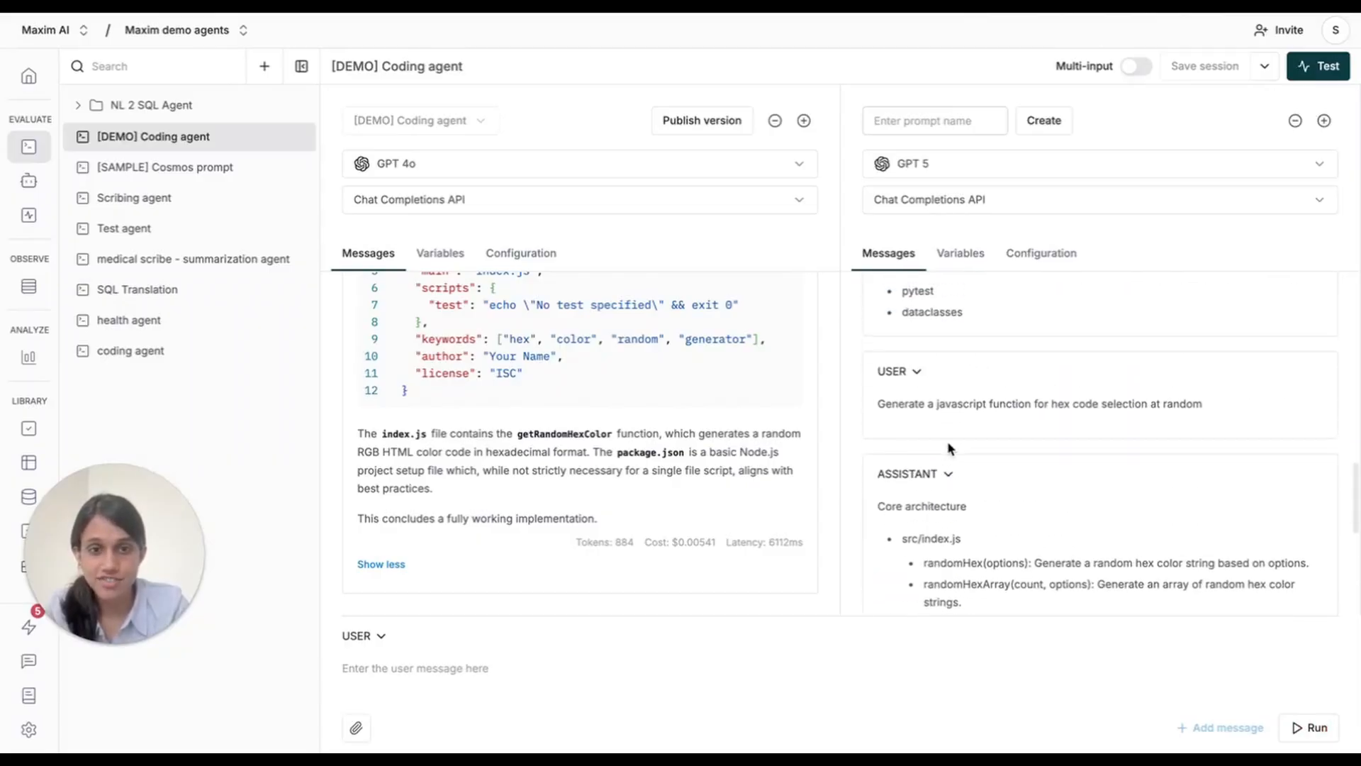
pyautogui.scroll(-3, 949, 447)
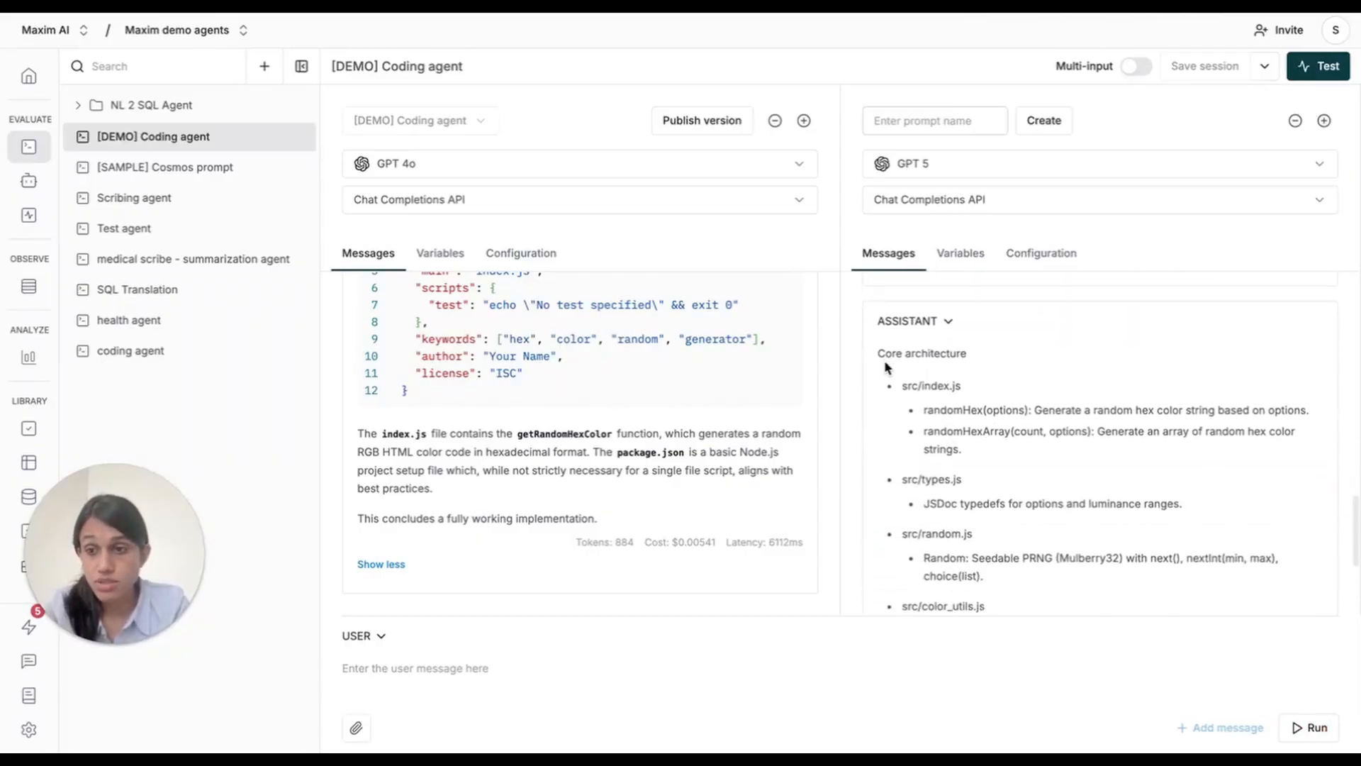
pyautogui.scroll(-1, 891, 364)
pyautogui.scroll(-1, 972, 581)
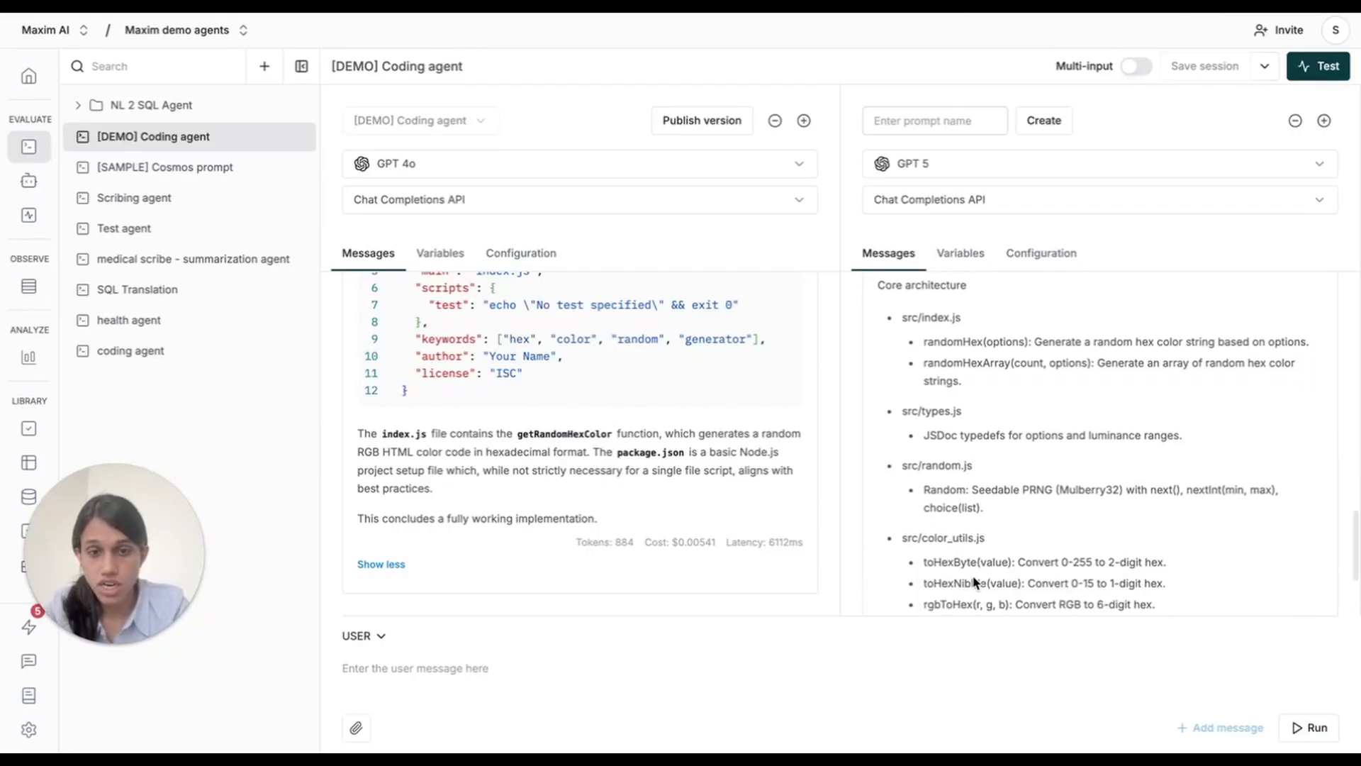
pyautogui.scroll(-3, 973, 580)
pyautogui.click(911, 565)
pyautogui.scroll(-3, 1056, 501)
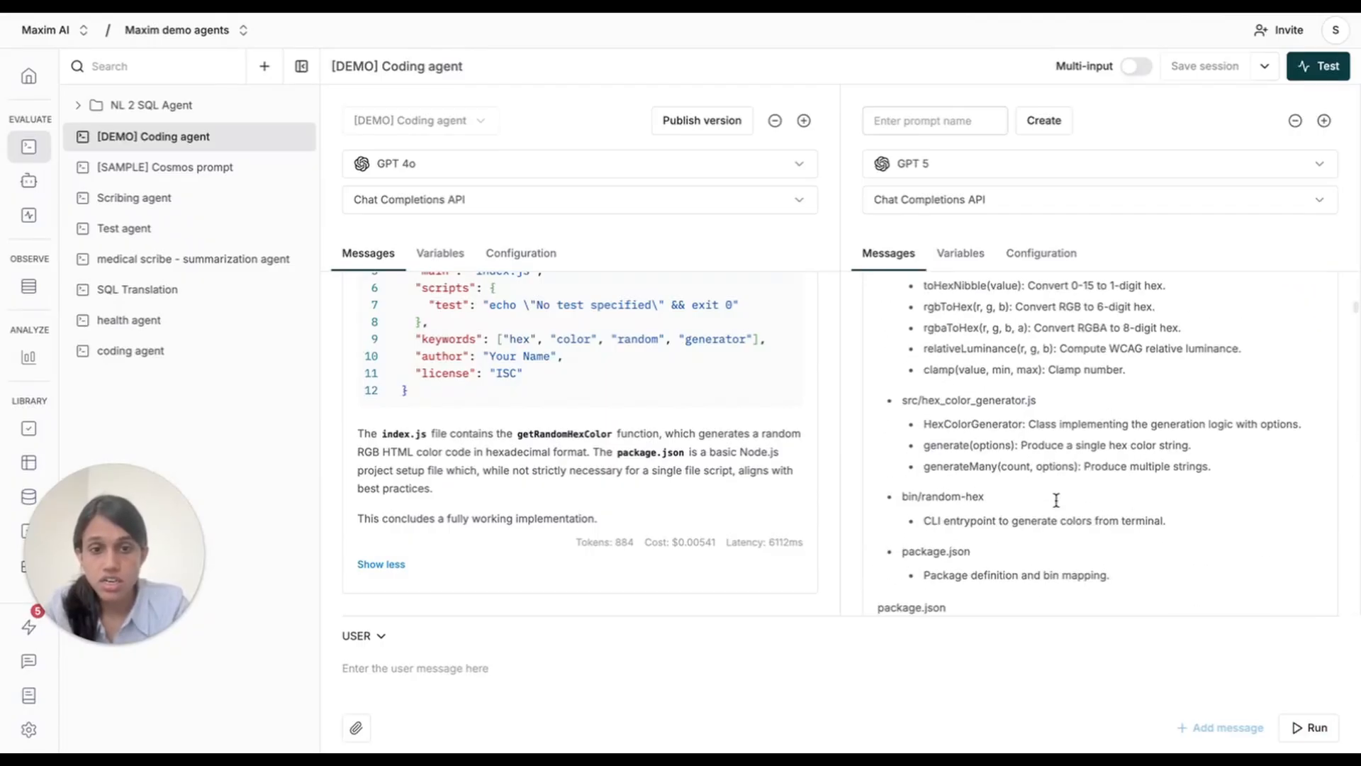
pyautogui.scroll(-10, 1056, 500)
pyautogui.scroll(5, 1006, 468)
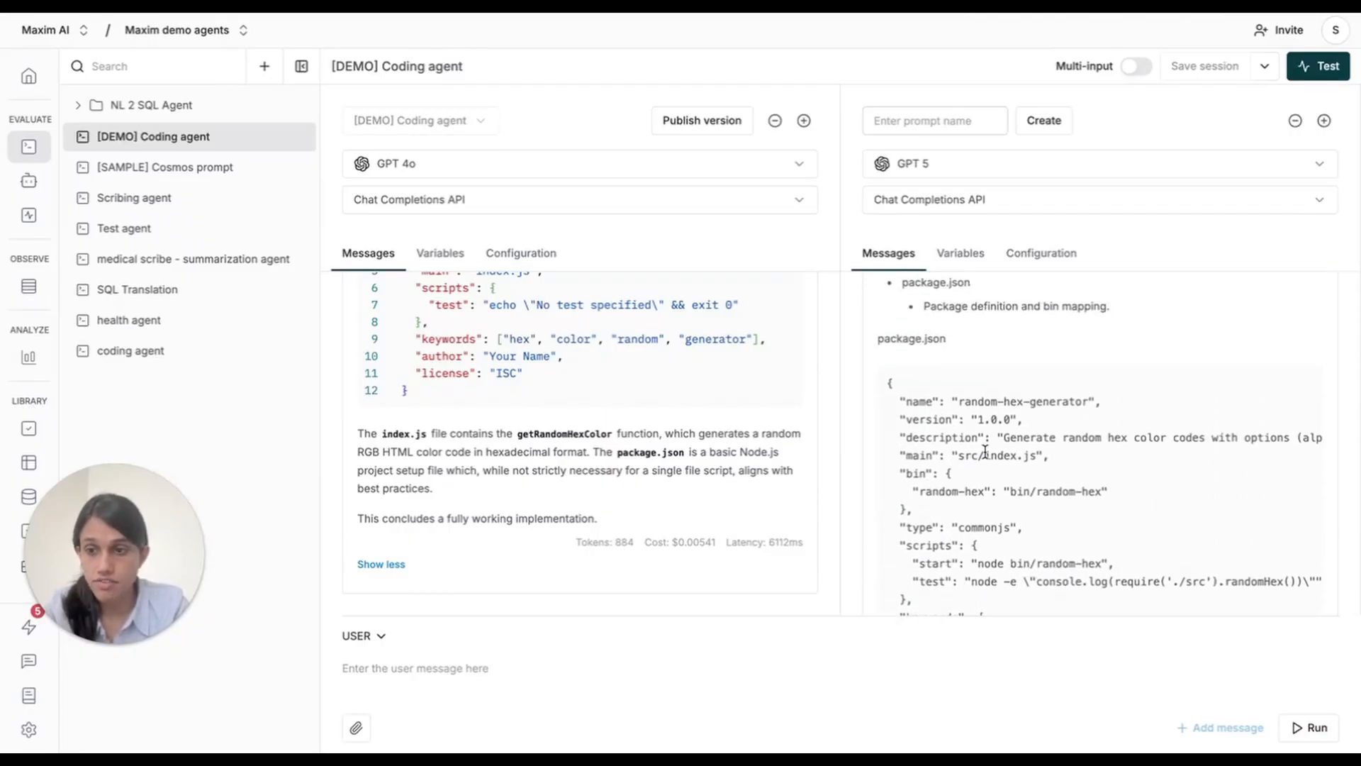
pyautogui.scroll(-15, 984, 451)
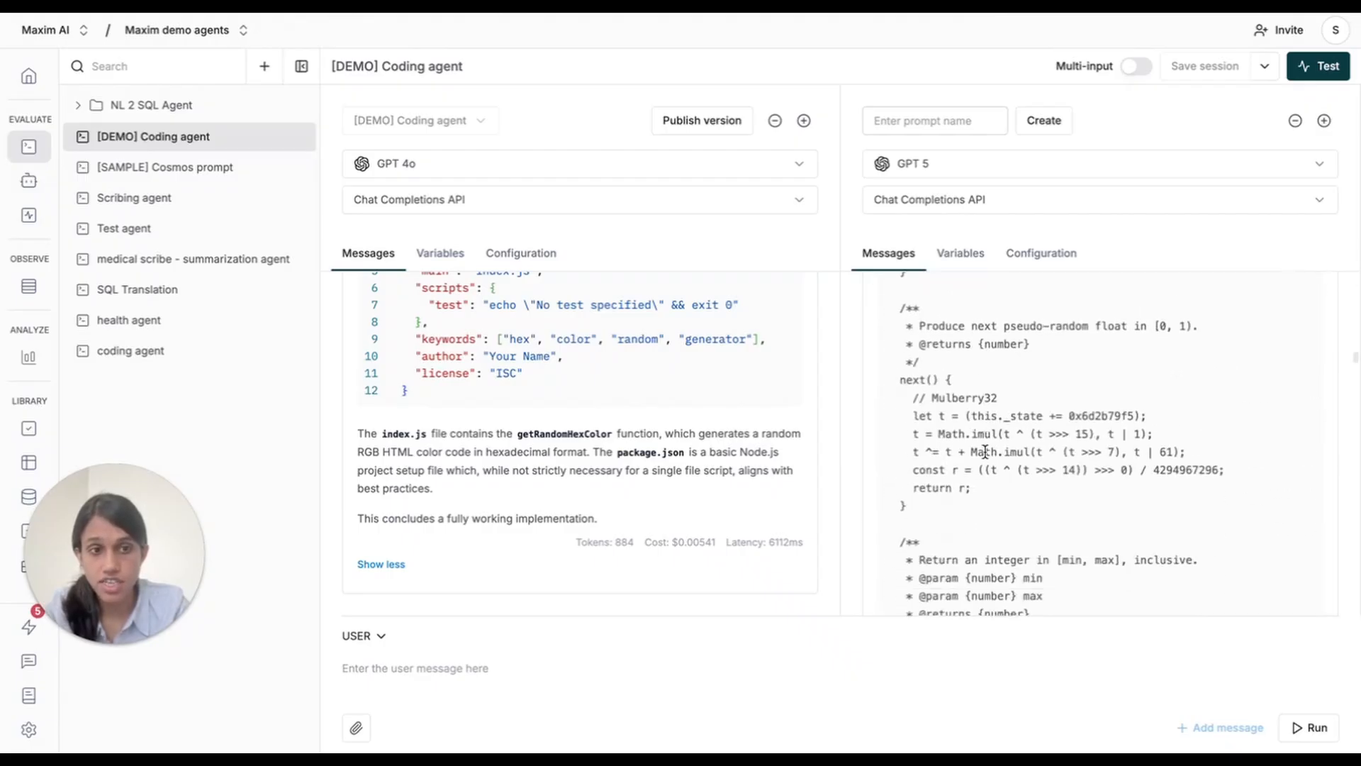
pyautogui.scroll(-15, 984, 451)
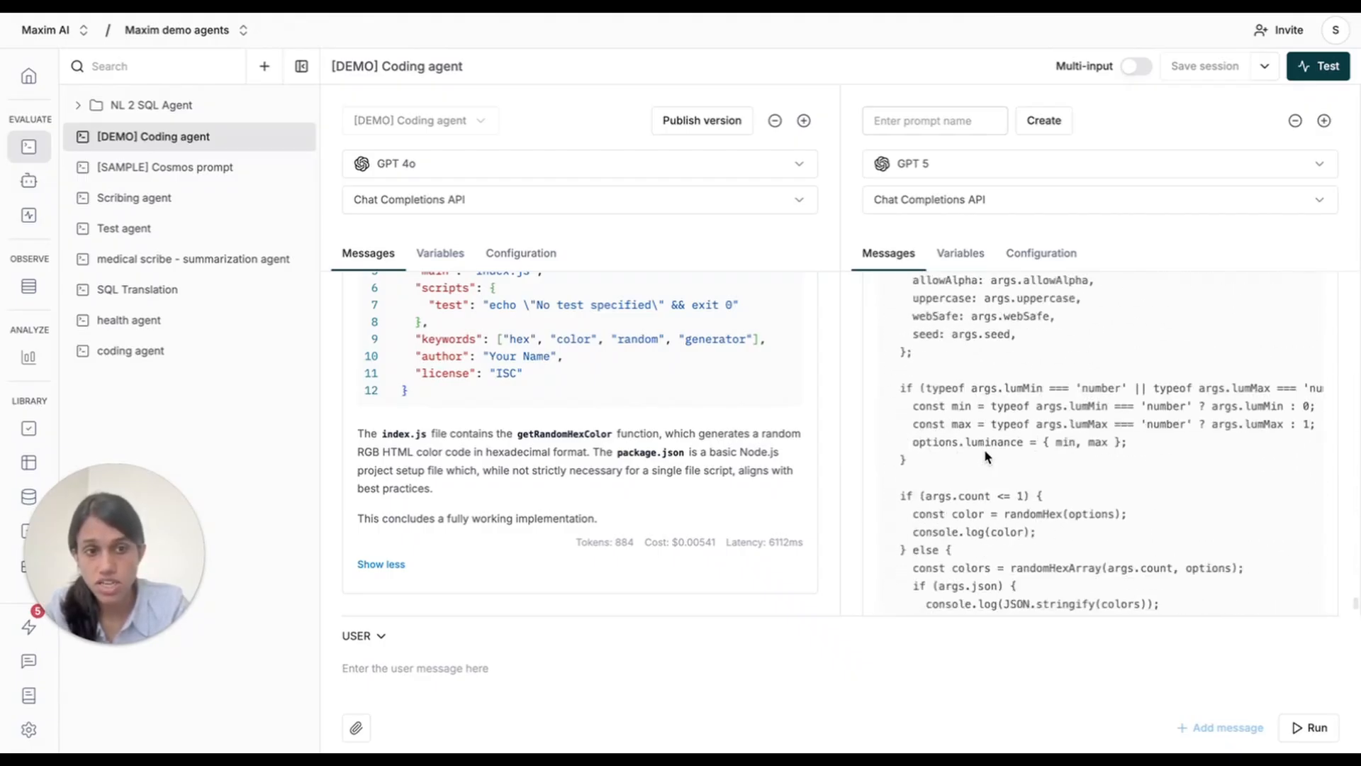
pyautogui.scroll(-5, 984, 448)
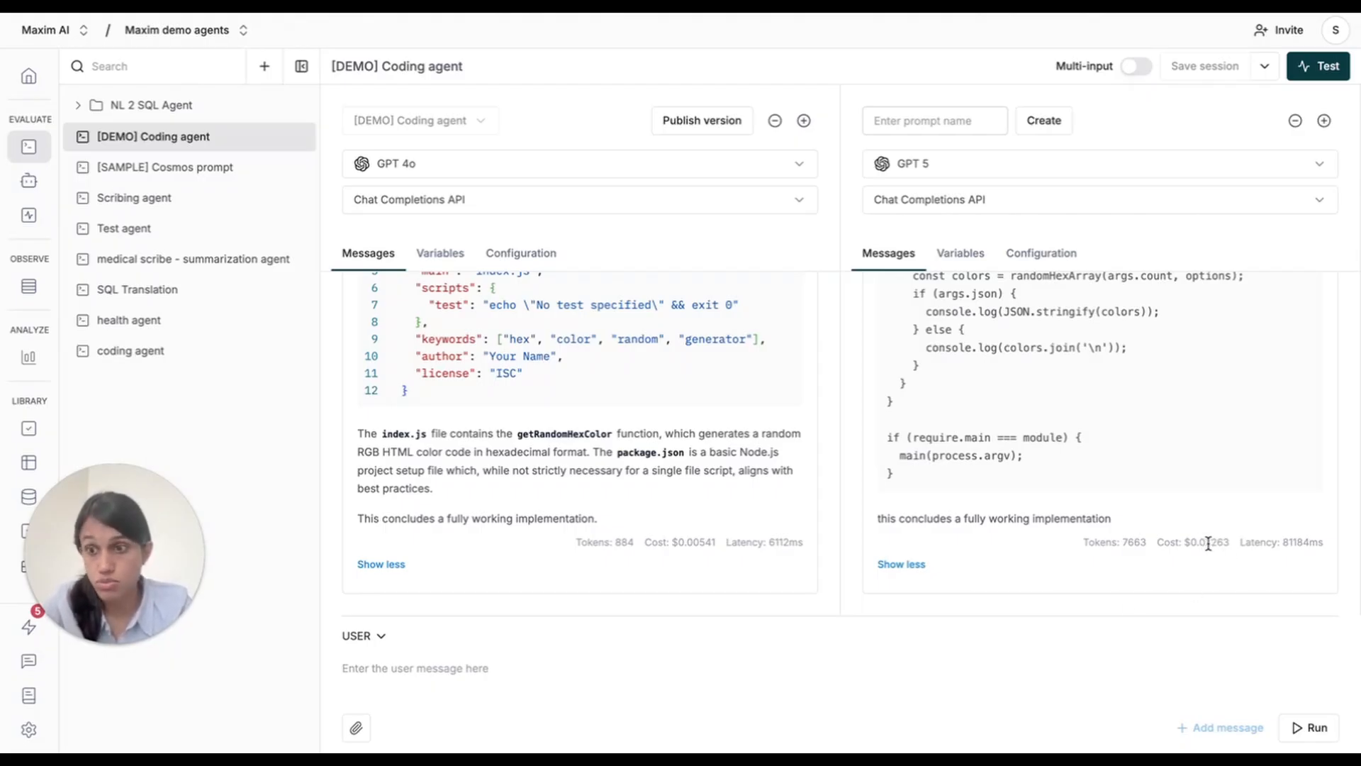
# Remove the GPT 5 prompt from the comparison and discard the unsaved comparison changes.
pyautogui.click(1296, 121)
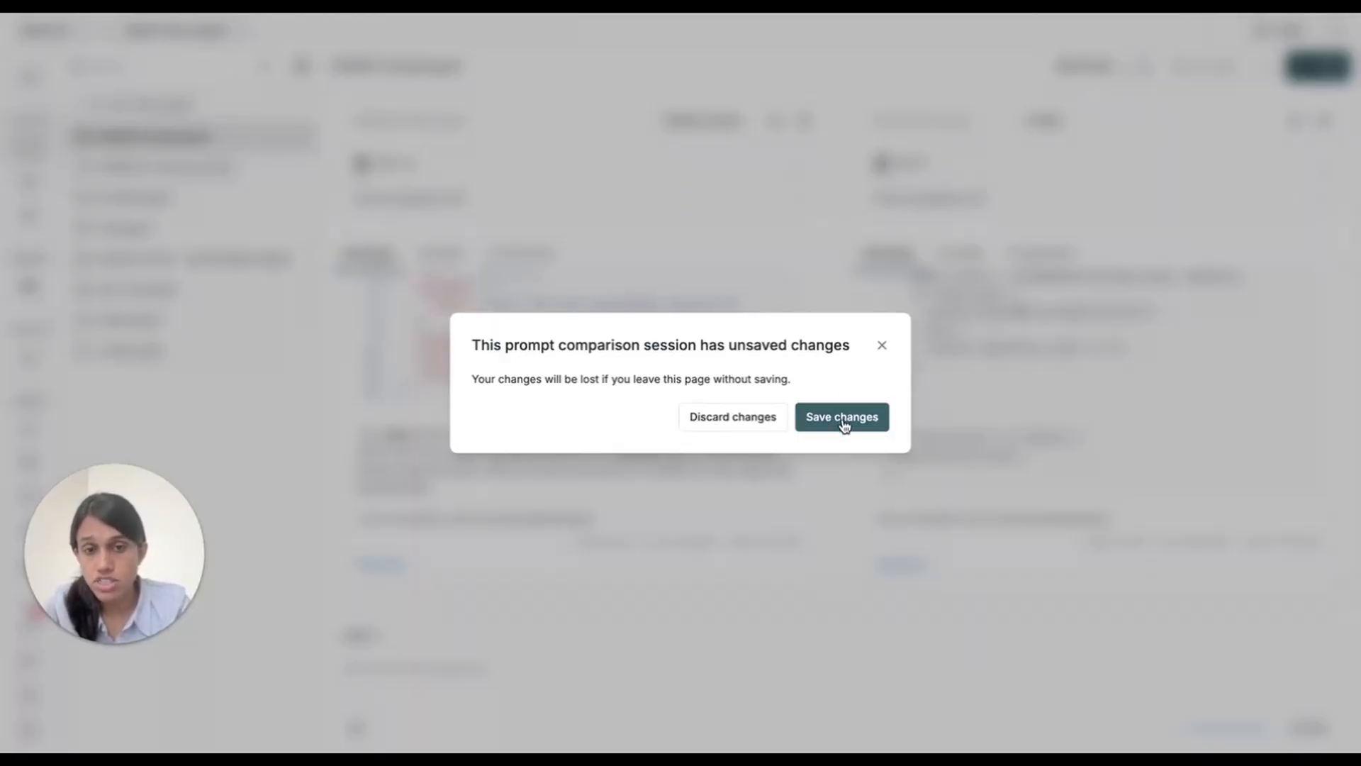
pyautogui.click(763, 423)
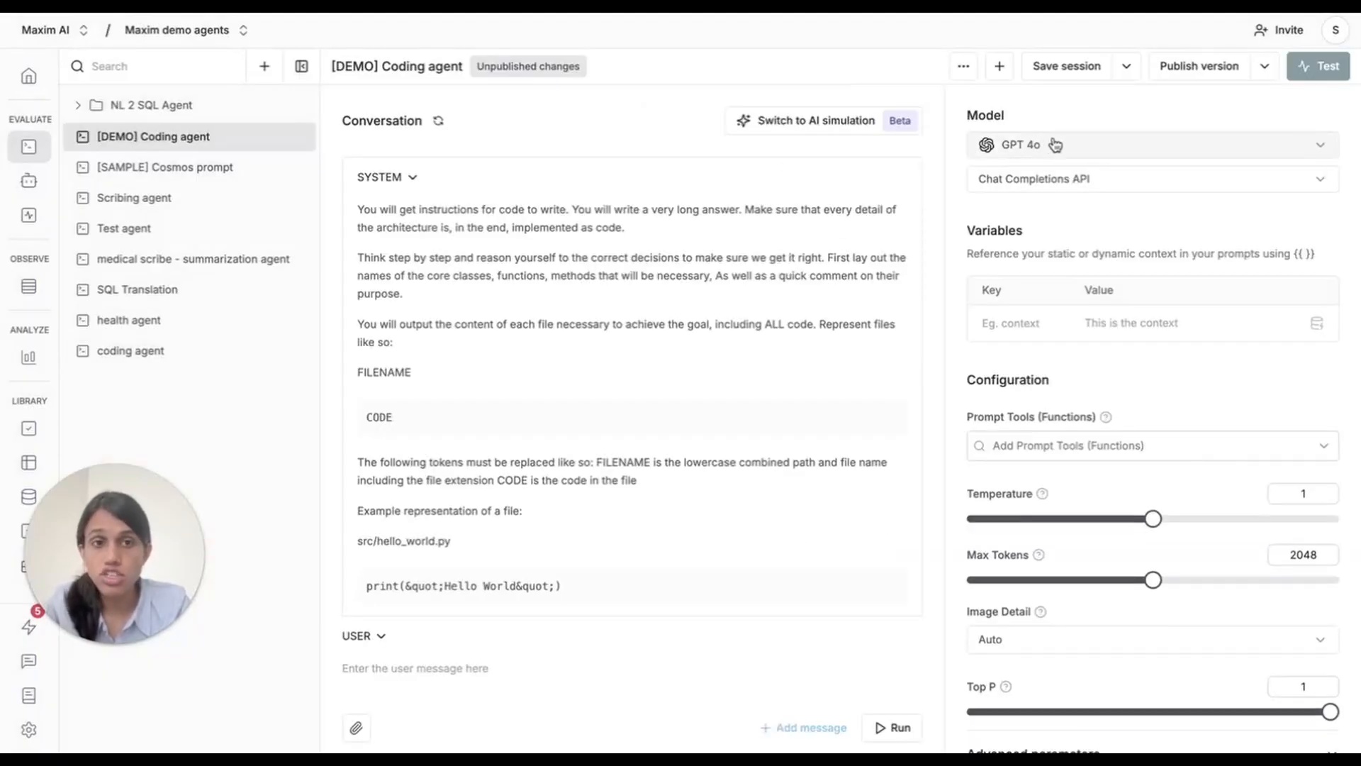
# Publish V1 of the coding agent prompt with the description "GPT 4o MVP prompt" and check it in the version list.
pyautogui.click(1198, 65)
pyautogui.click(1096, 182)
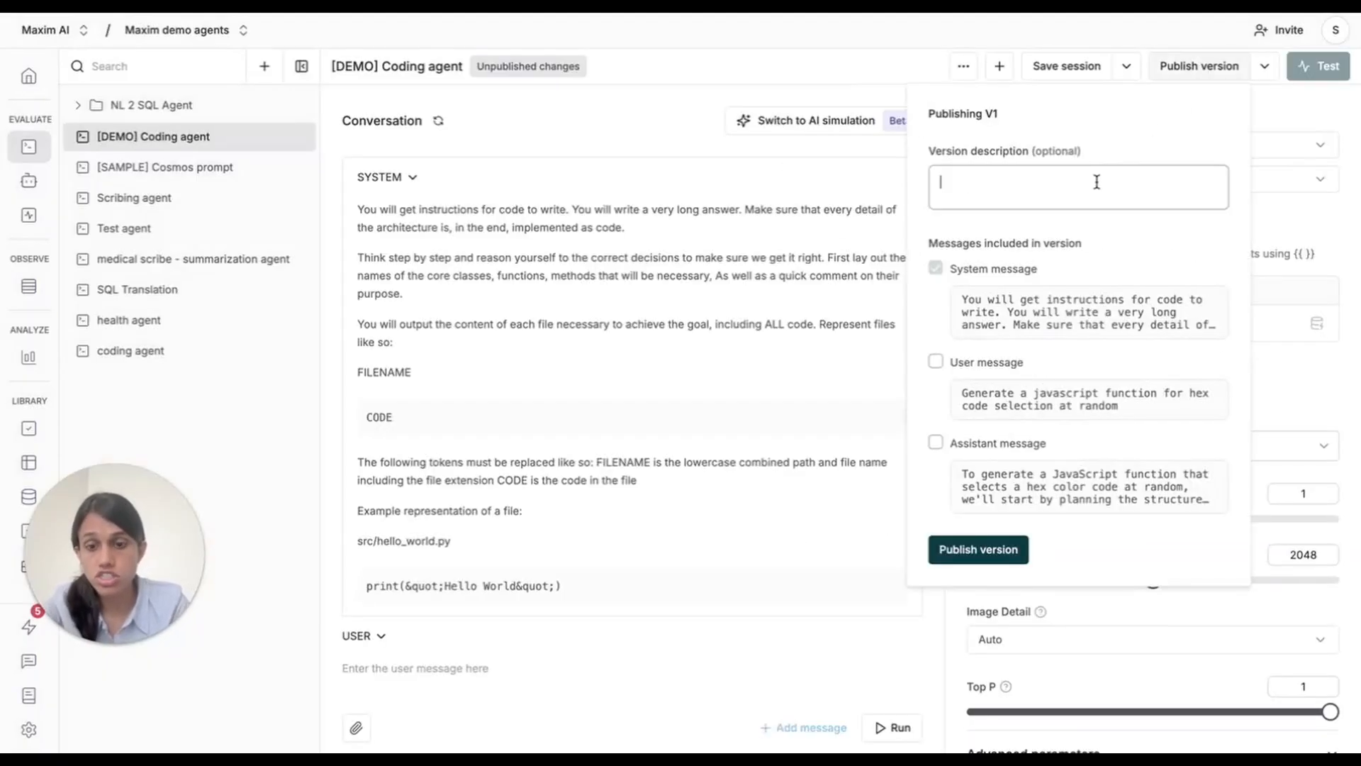
pyautogui.write('GPT 4o')
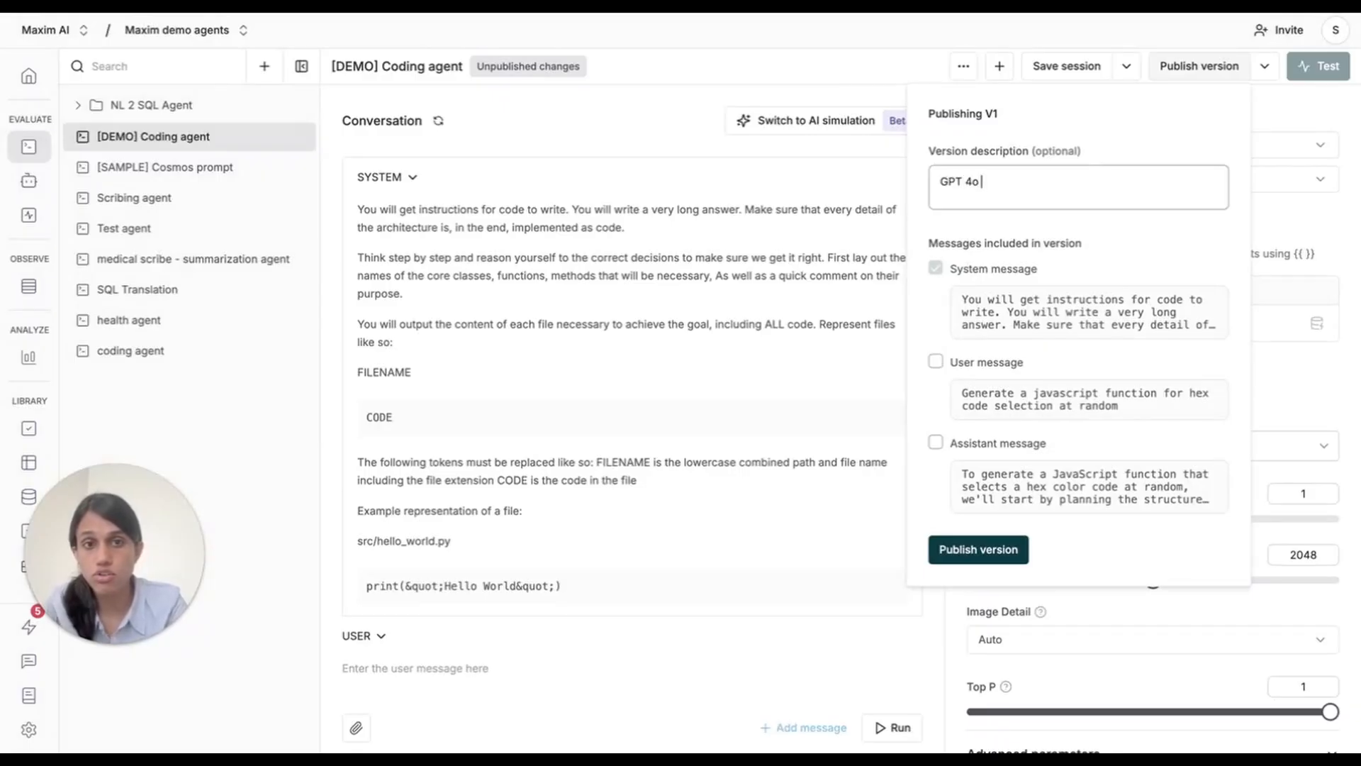
pyautogui.write(' MVP prompt')
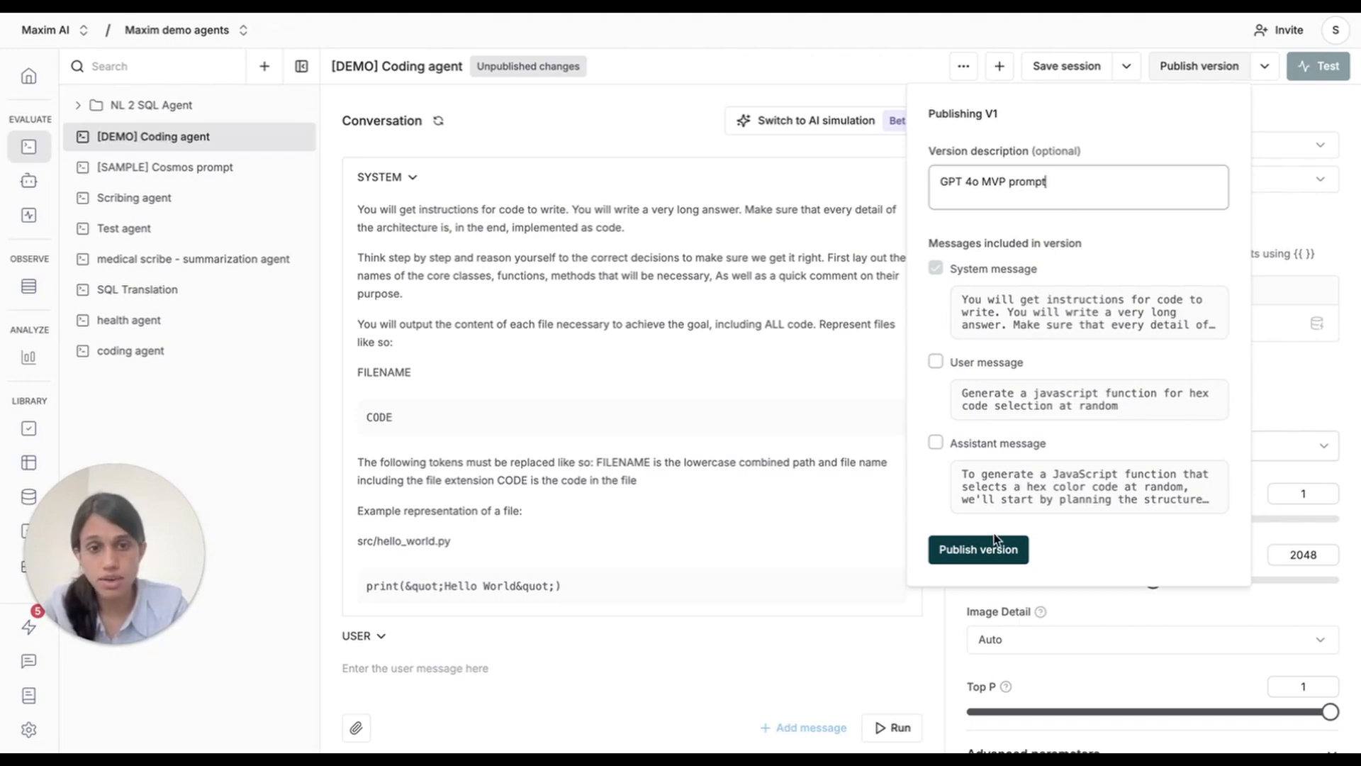
pyautogui.click(1004, 559)
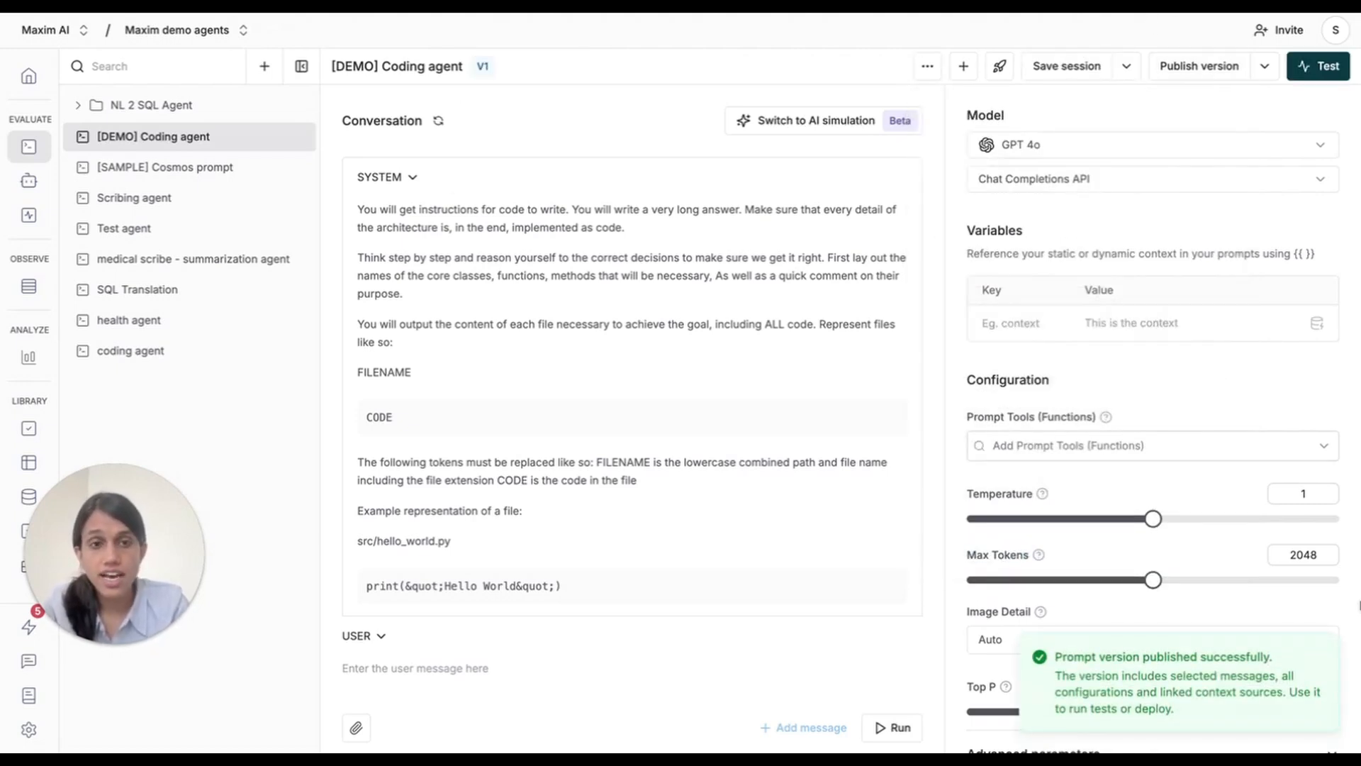
pyautogui.click(1264, 65)
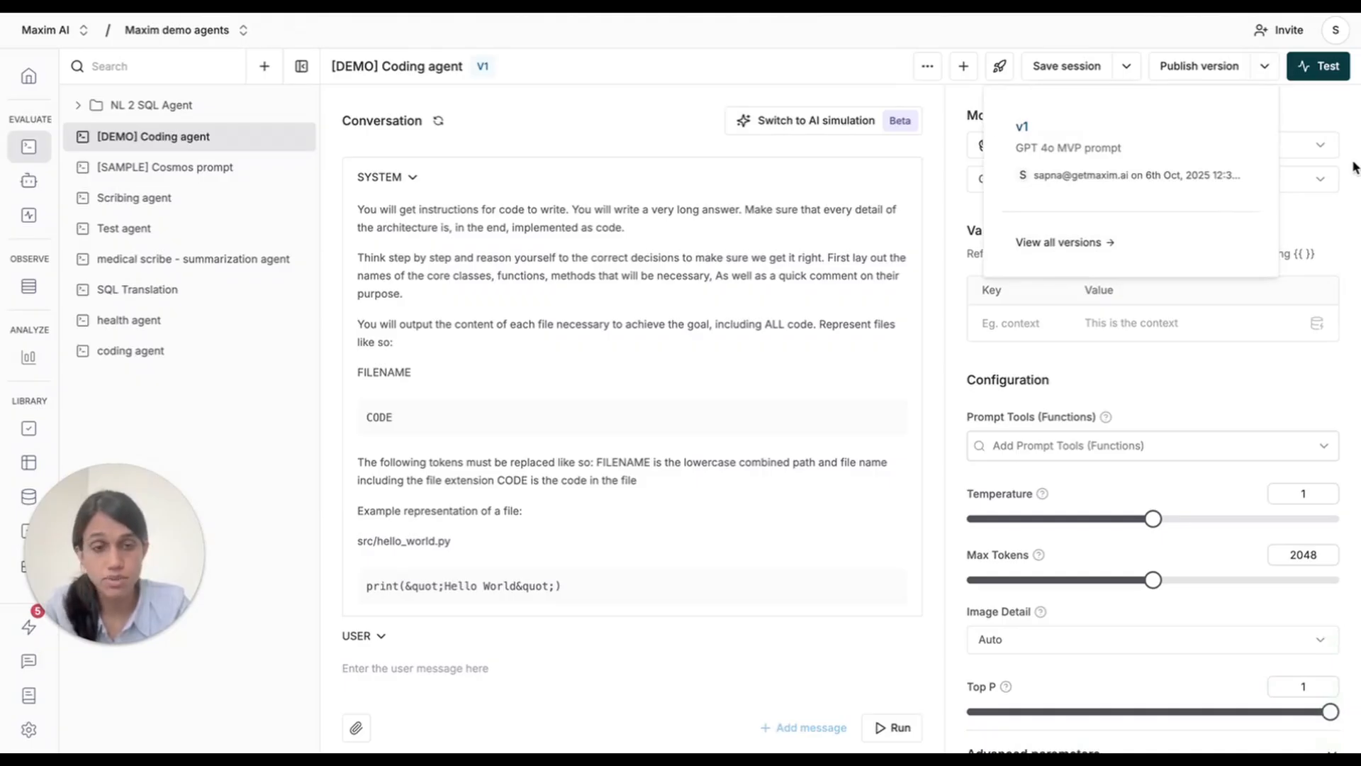
pyautogui.click(1352, 167)
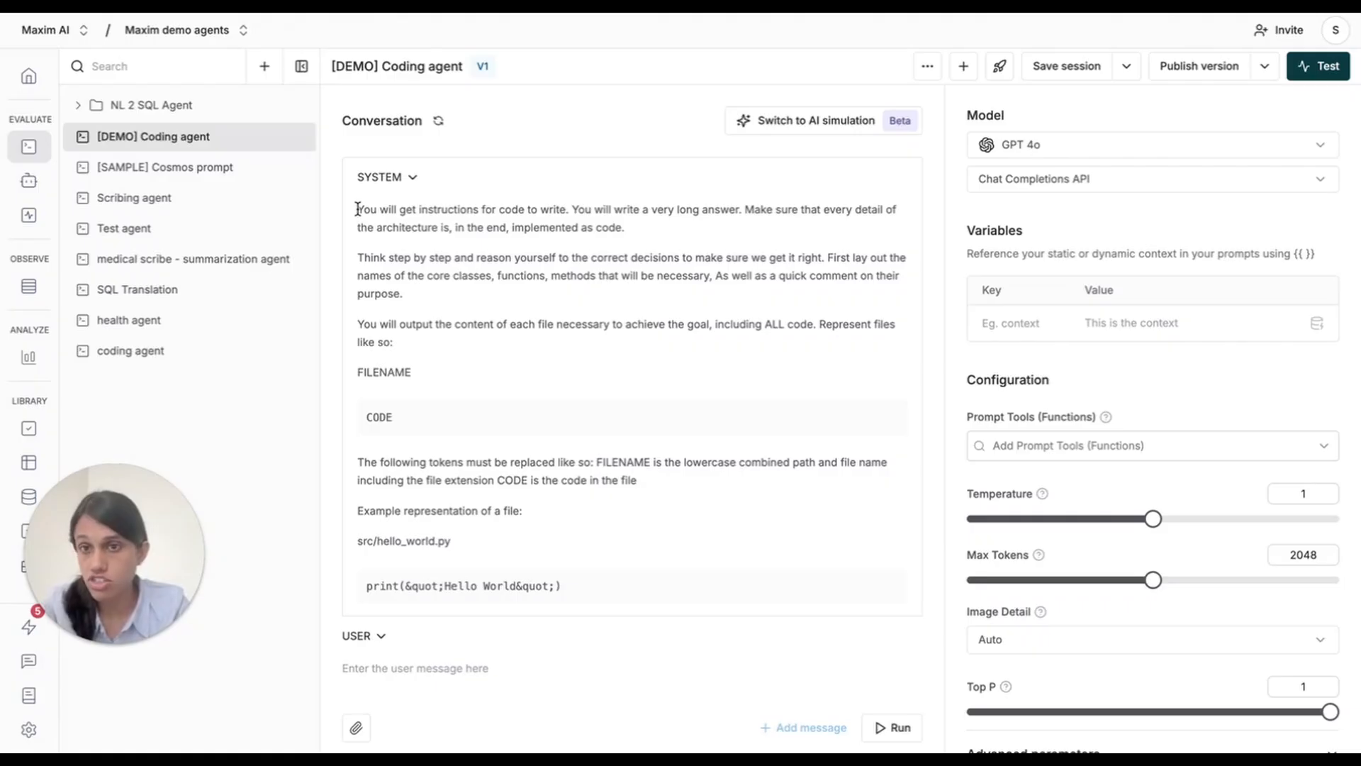
# Select the system message's opening instructions through "implemented as code." and open the prompt partials library.
pyautogui.moveTo(358, 209); pyautogui.dragTo(419, 294)
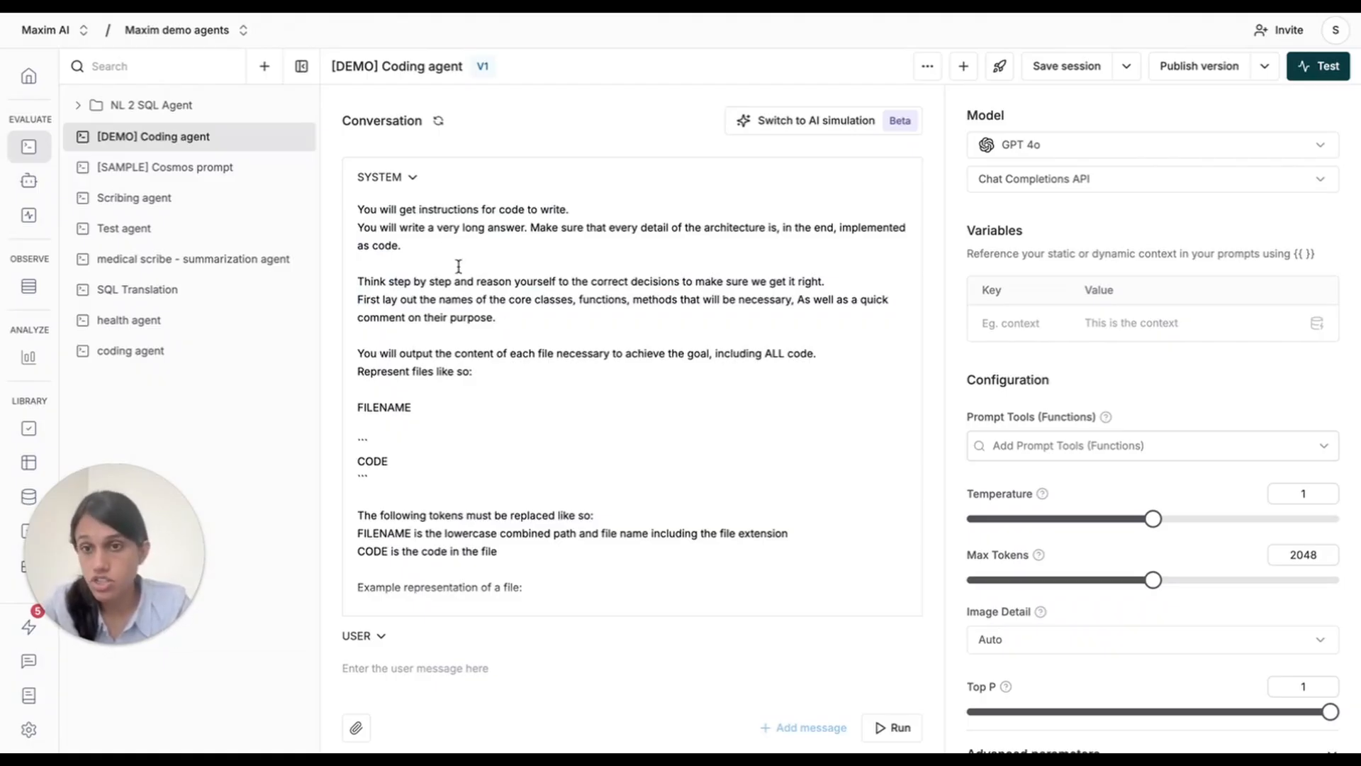
pyautogui.moveTo(402, 246); pyautogui.dragTo(358, 208)
pyautogui.hotkey('ctrl', 'c')
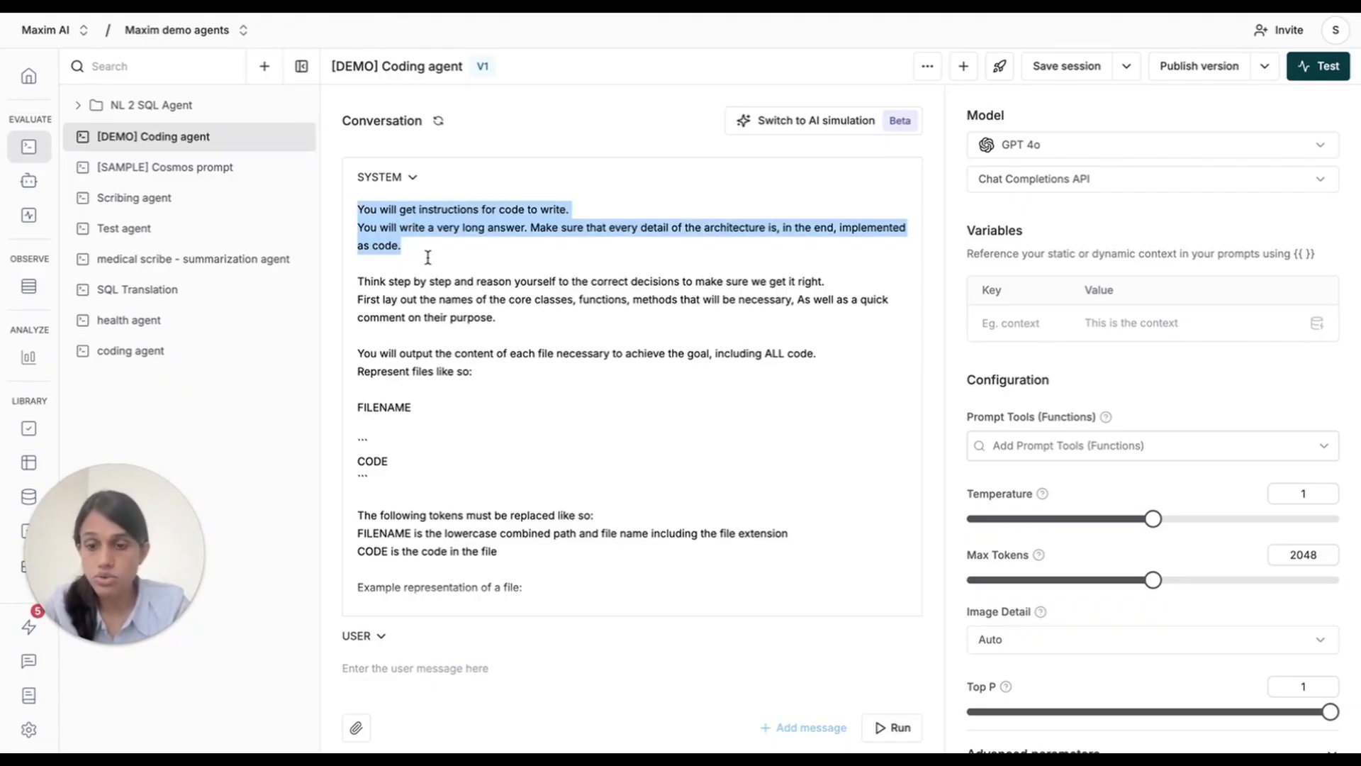
pyautogui.click(295, 428)
pyautogui.moveTo(128, 503); pyautogui.dragTo(264, 503)
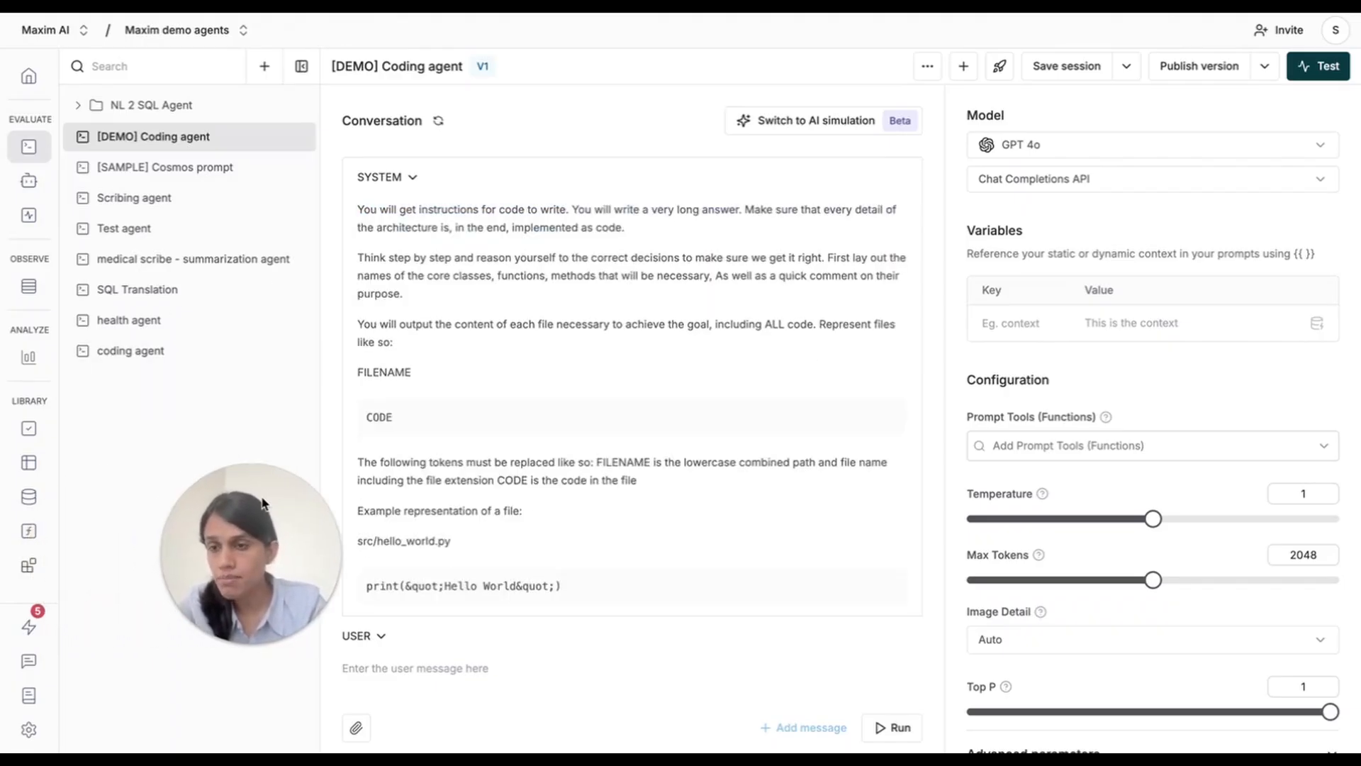
pyautogui.moveTo(57, 574)
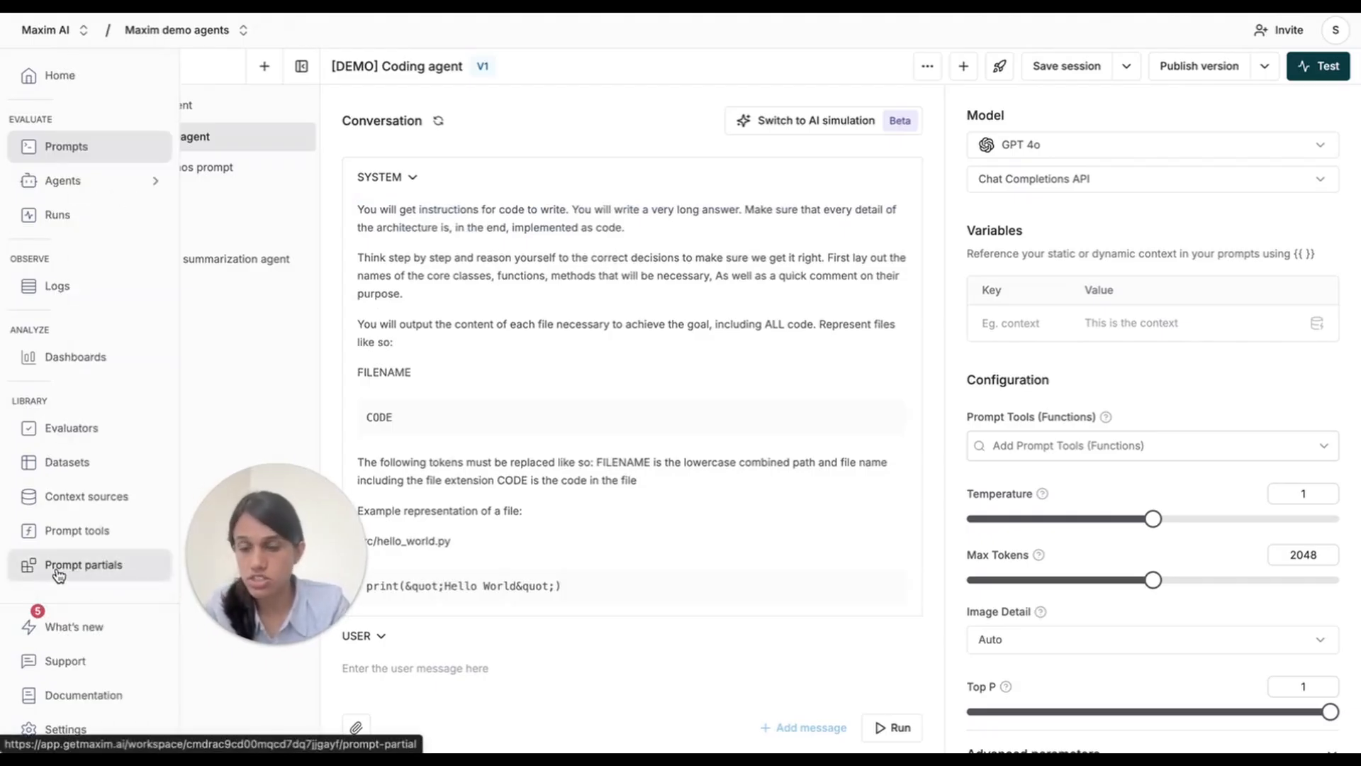
pyautogui.click(58, 573)
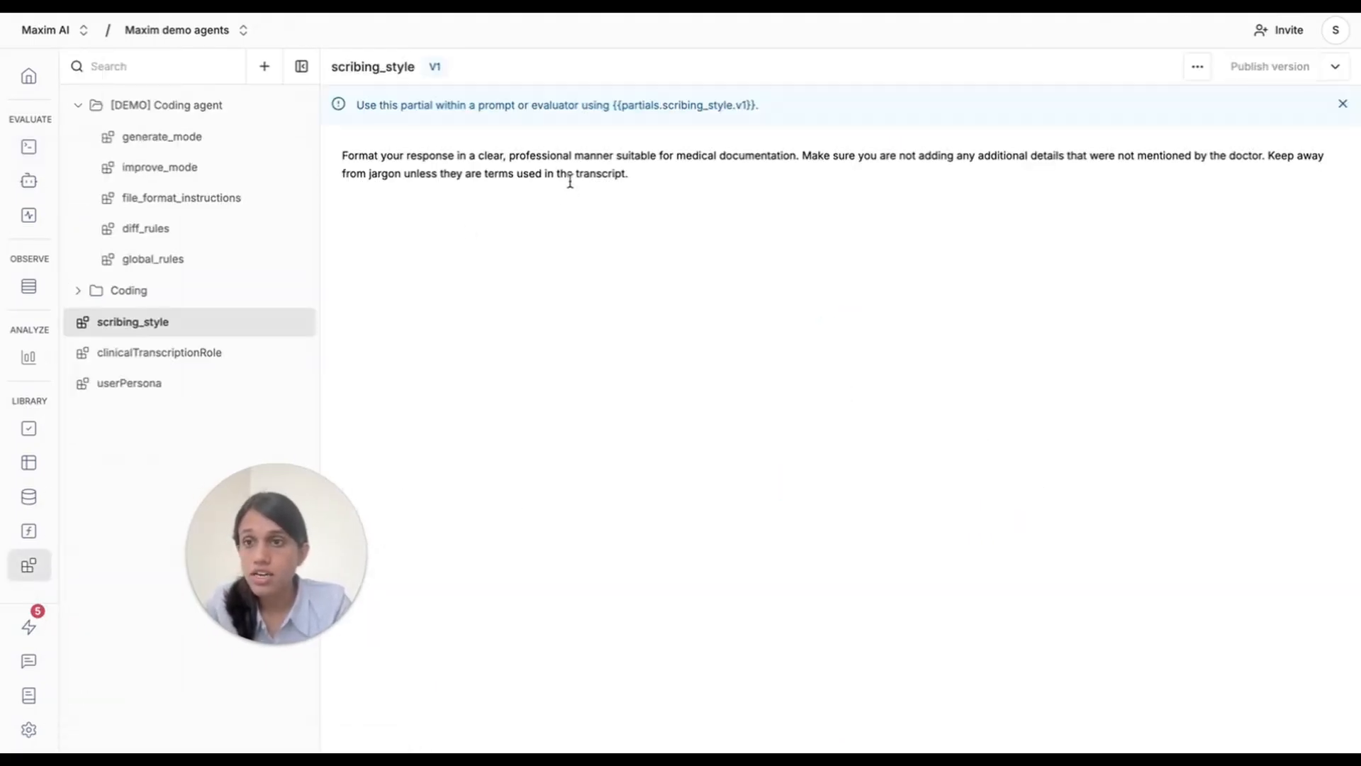
pyautogui.moveTo(307, 517); pyautogui.dragTo(173, 489)
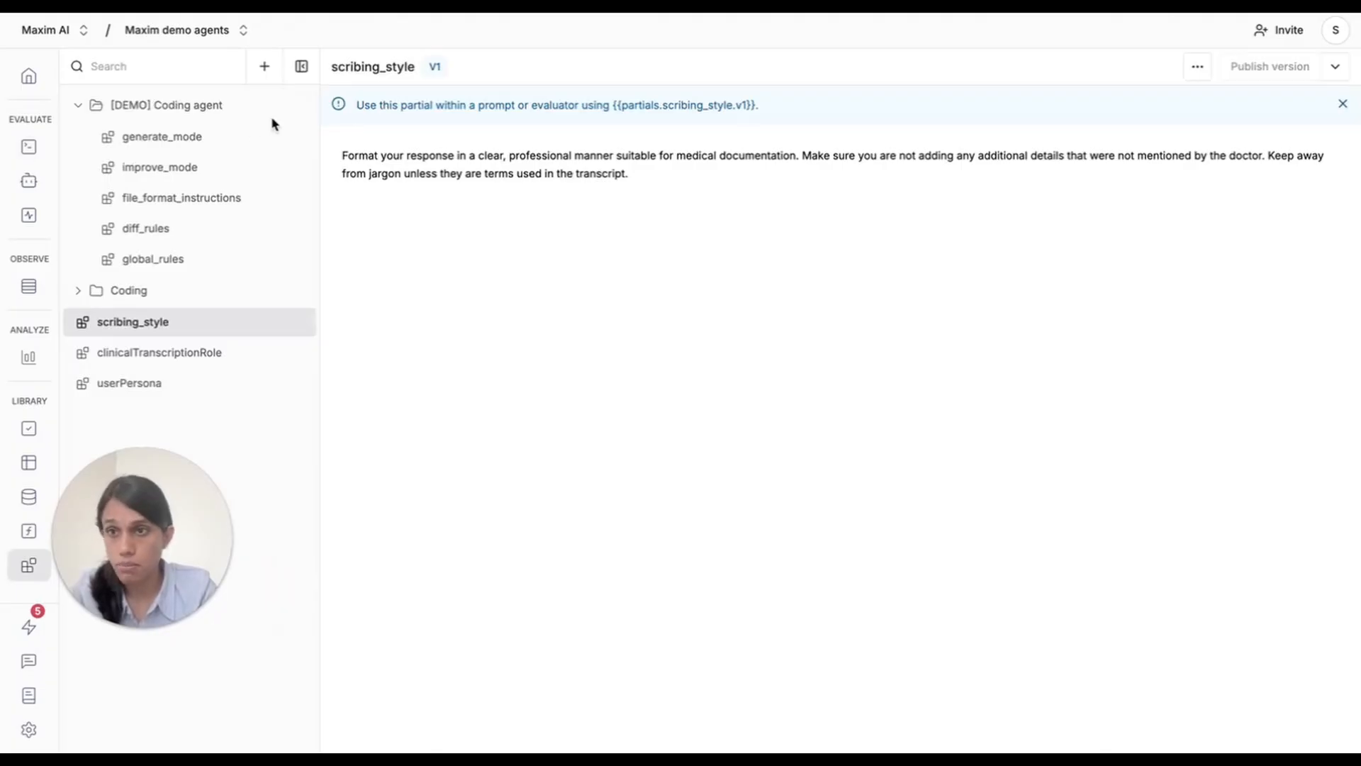
# Create a prompt partial named general_instructions in the [DEMO] Coding agent folder.
pyautogui.click(198, 106)
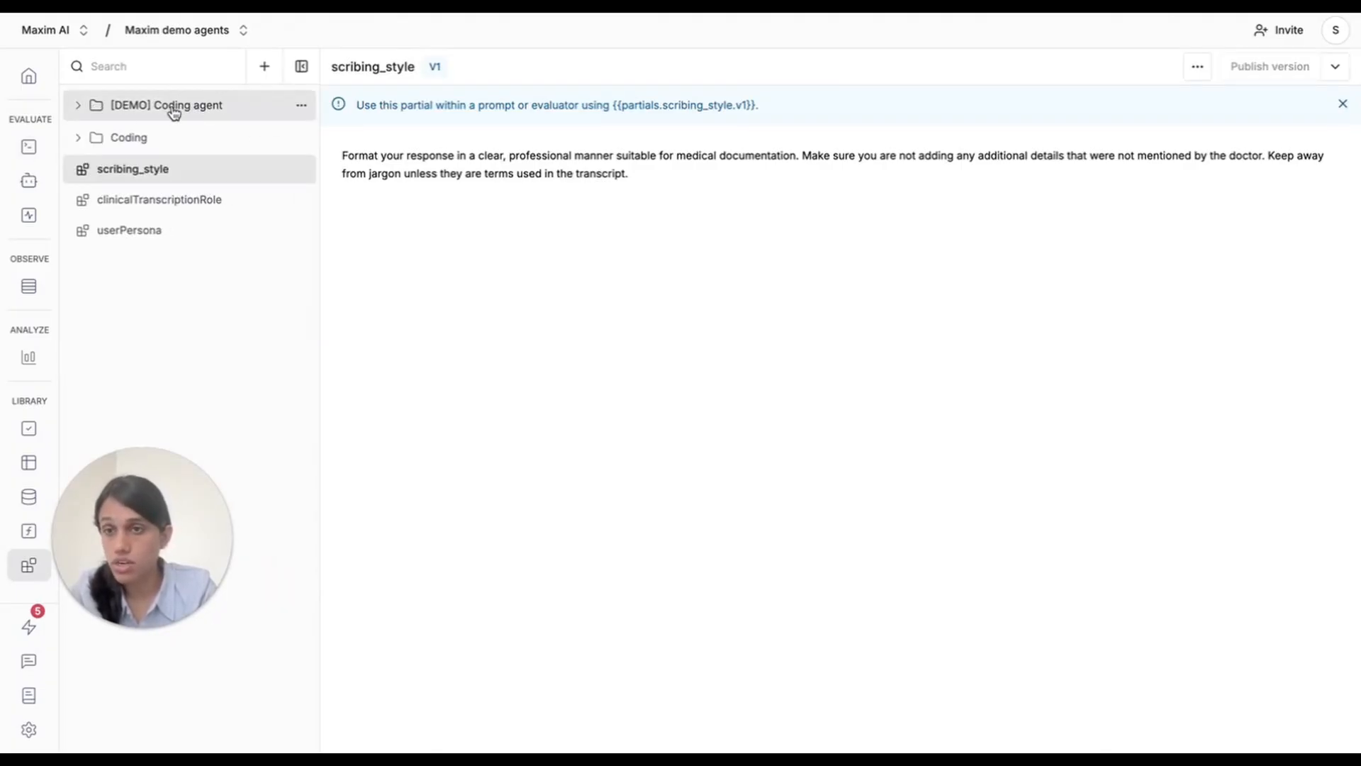
pyautogui.click(85, 107)
pyautogui.click(300, 106)
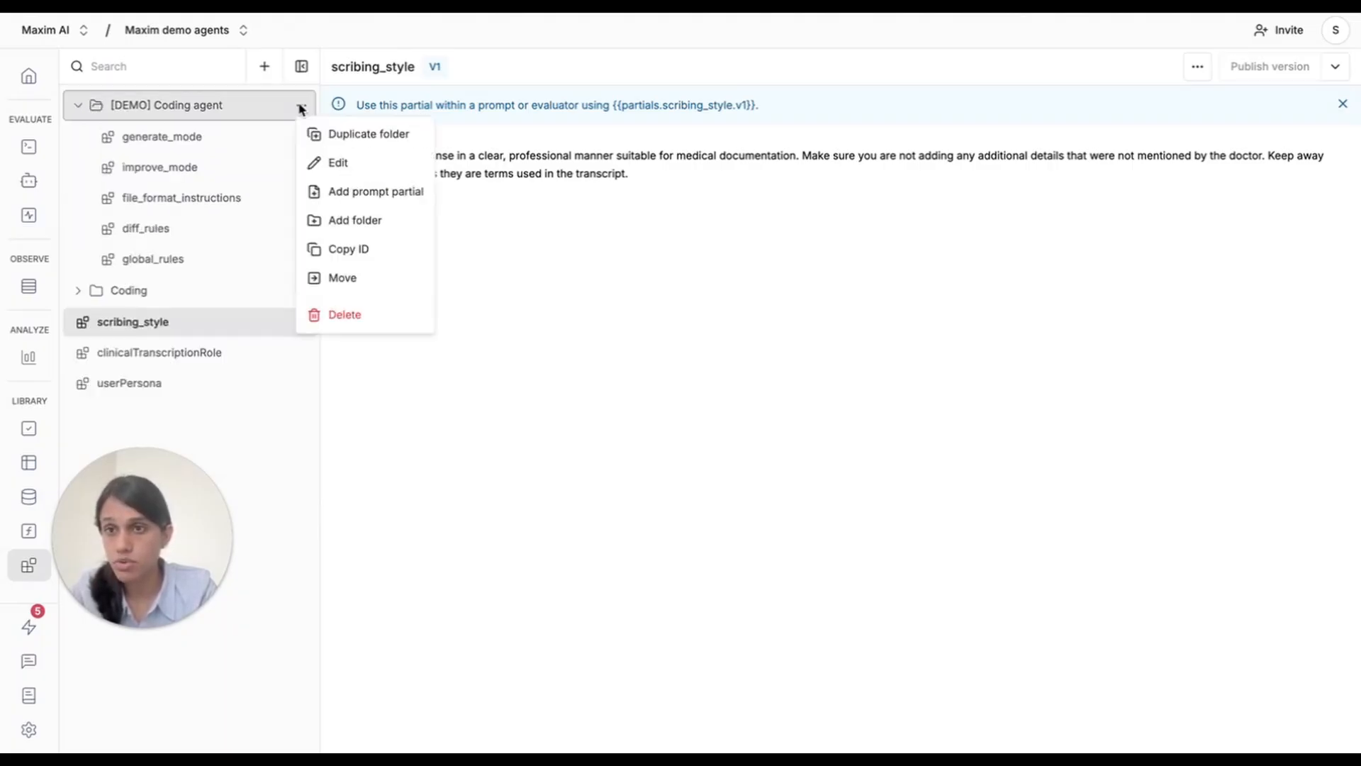
pyautogui.click(362, 195)
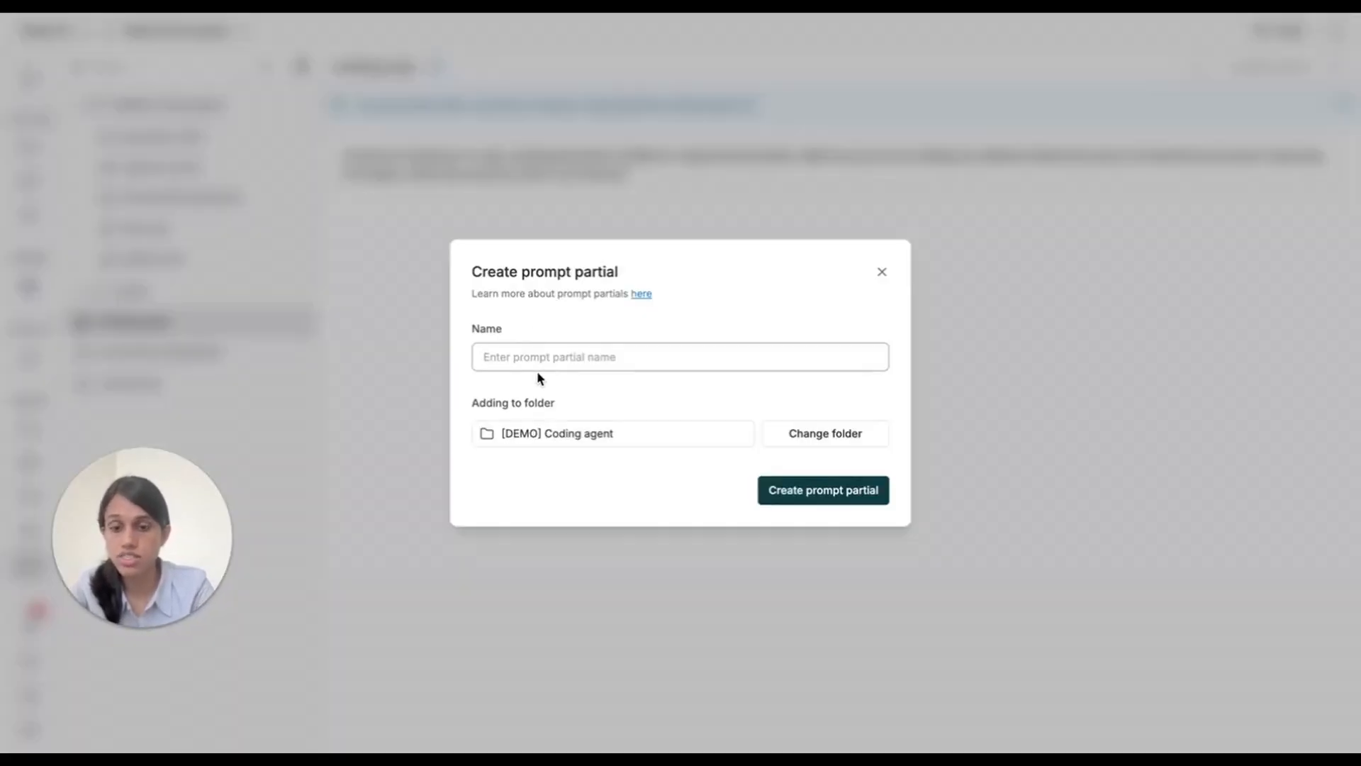
pyautogui.write('general_')
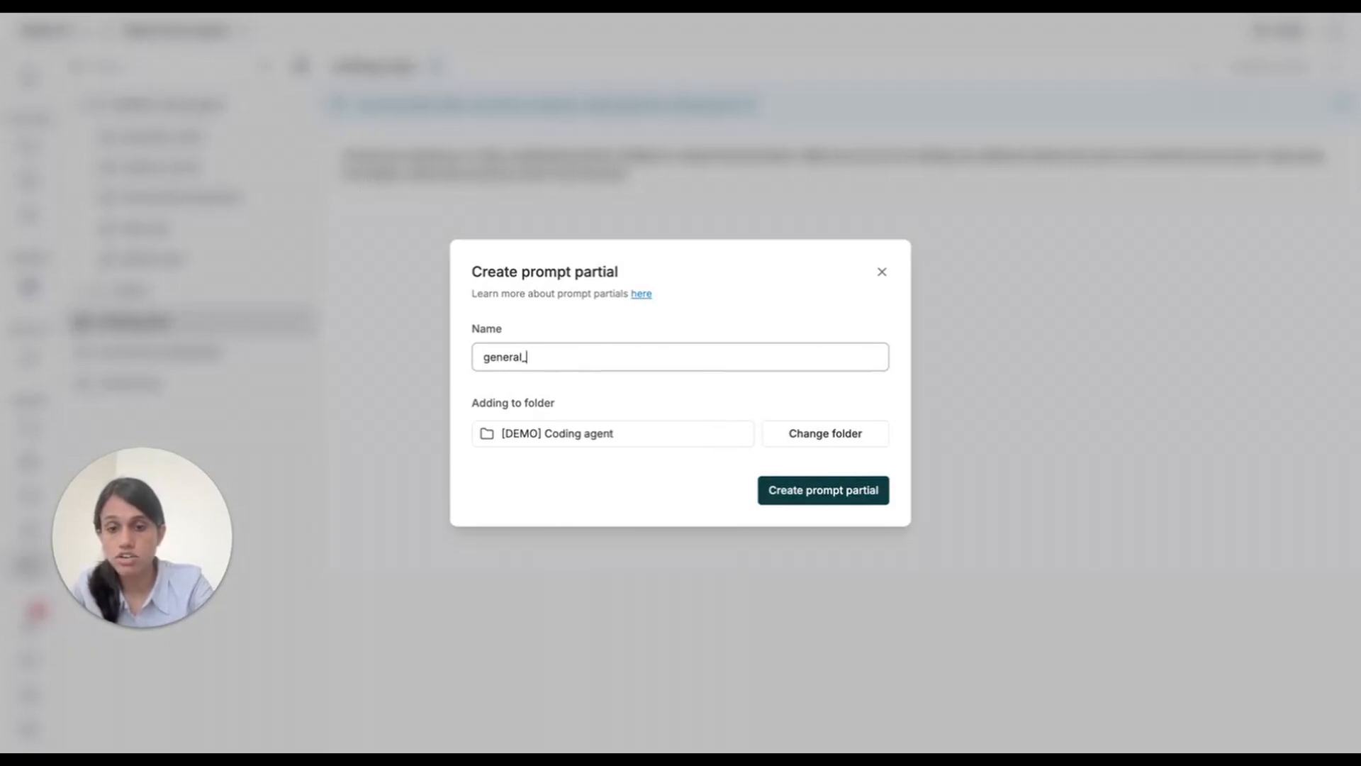
pyautogui.write('instructions')
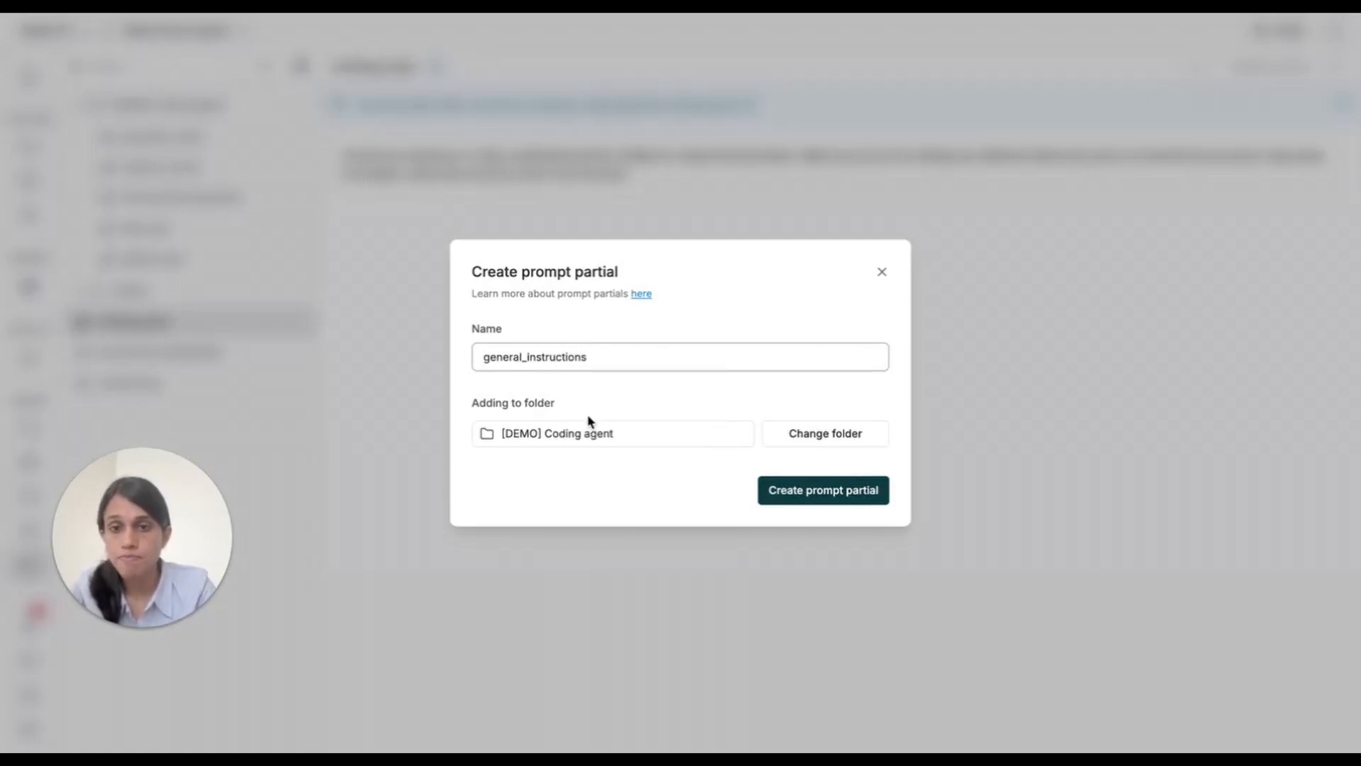
pyautogui.click(836, 493)
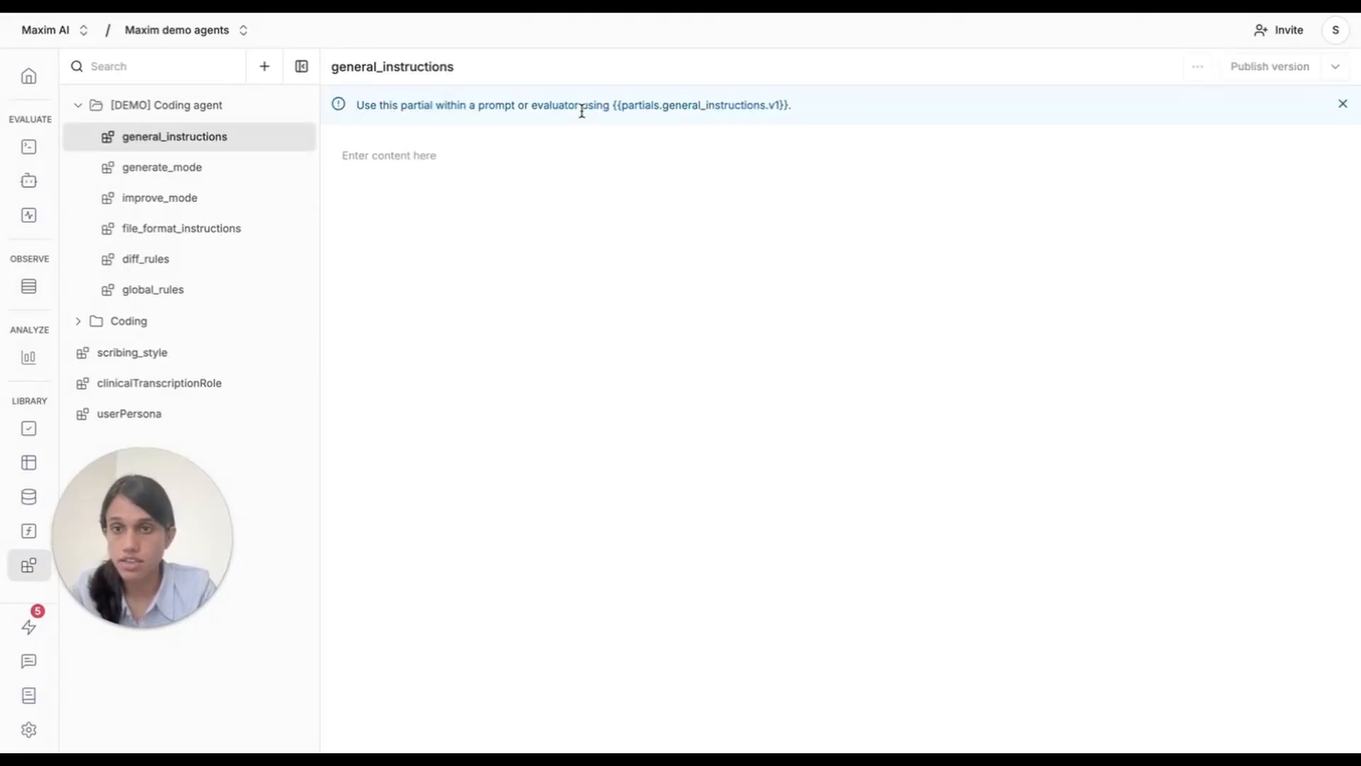
# Paste the copied opening instructions into the general_instructions partial and publish V1 with the description "Initial version".
pyautogui.click(412, 161)
pyautogui.hotkey('ctrl', 'v')
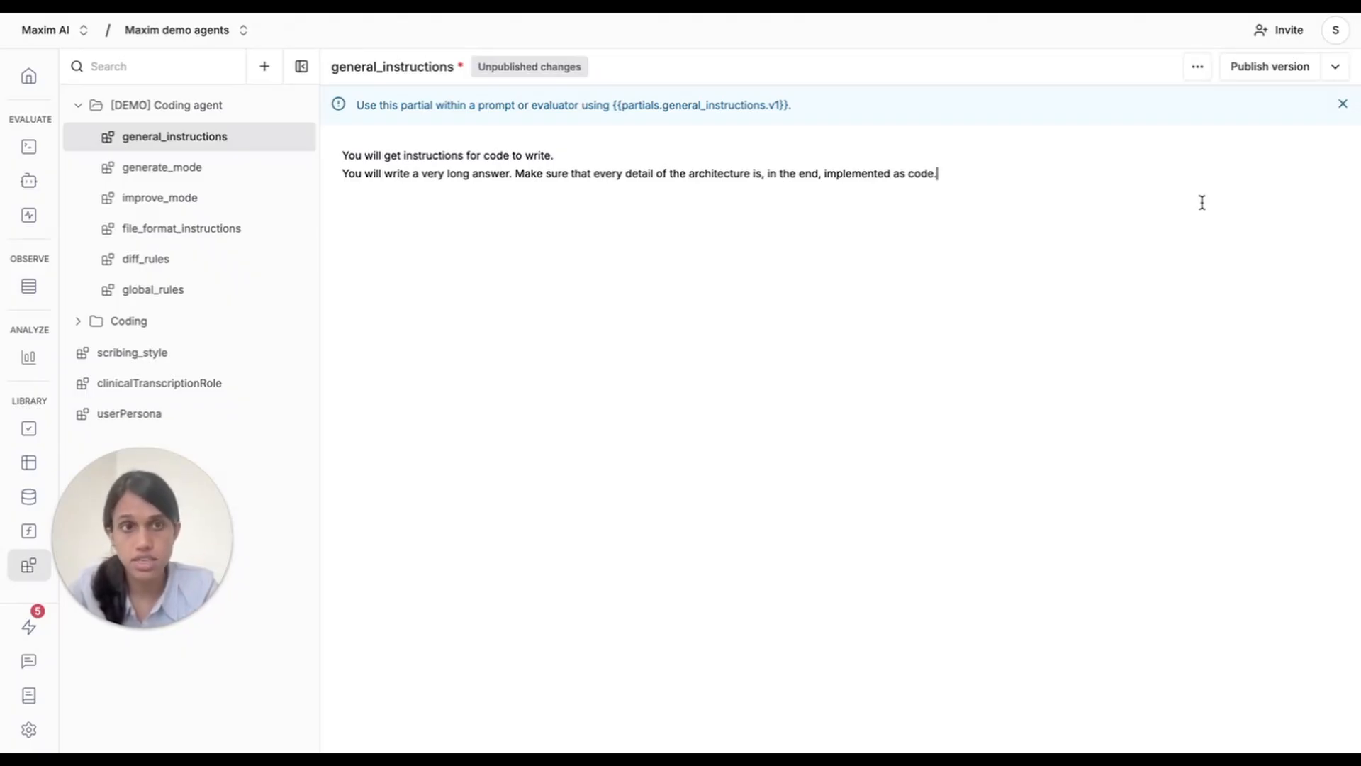
pyautogui.click(1283, 71)
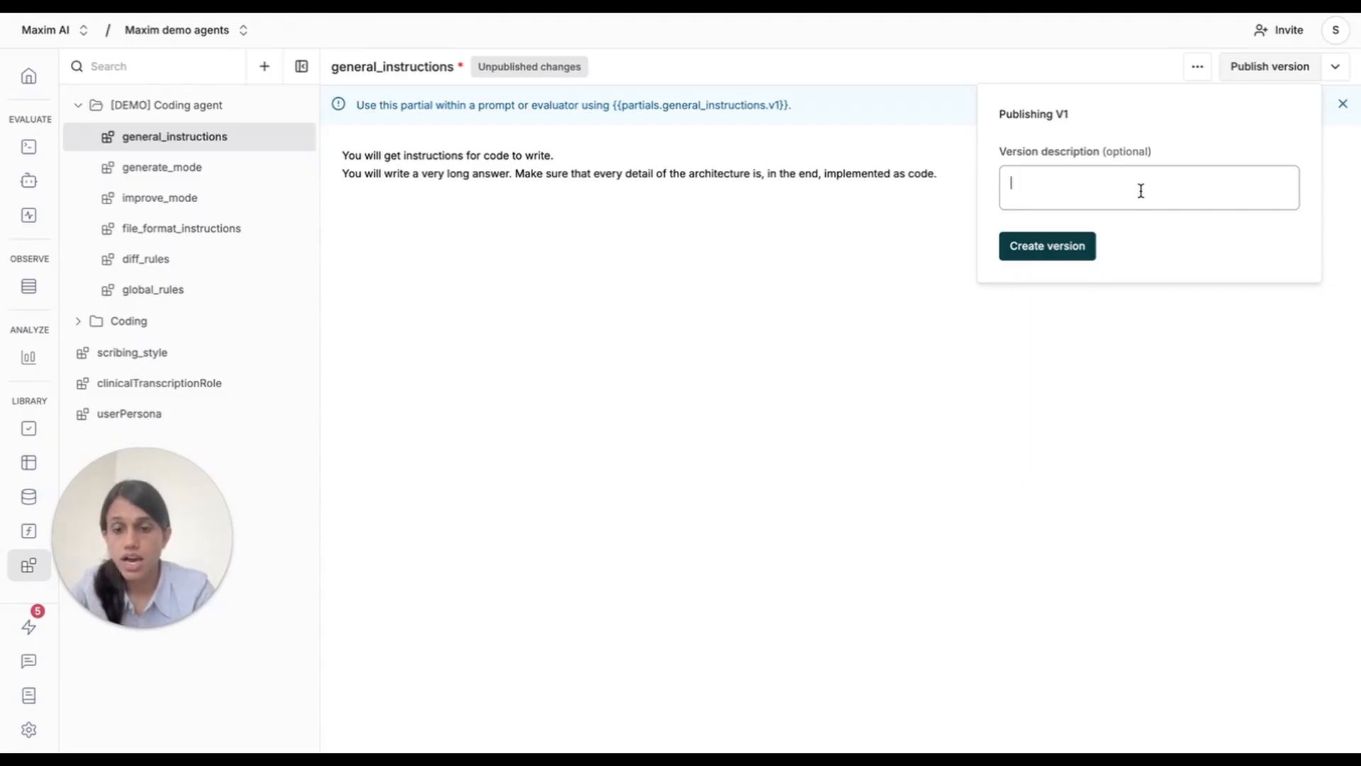
pyautogui.write('Initial version')
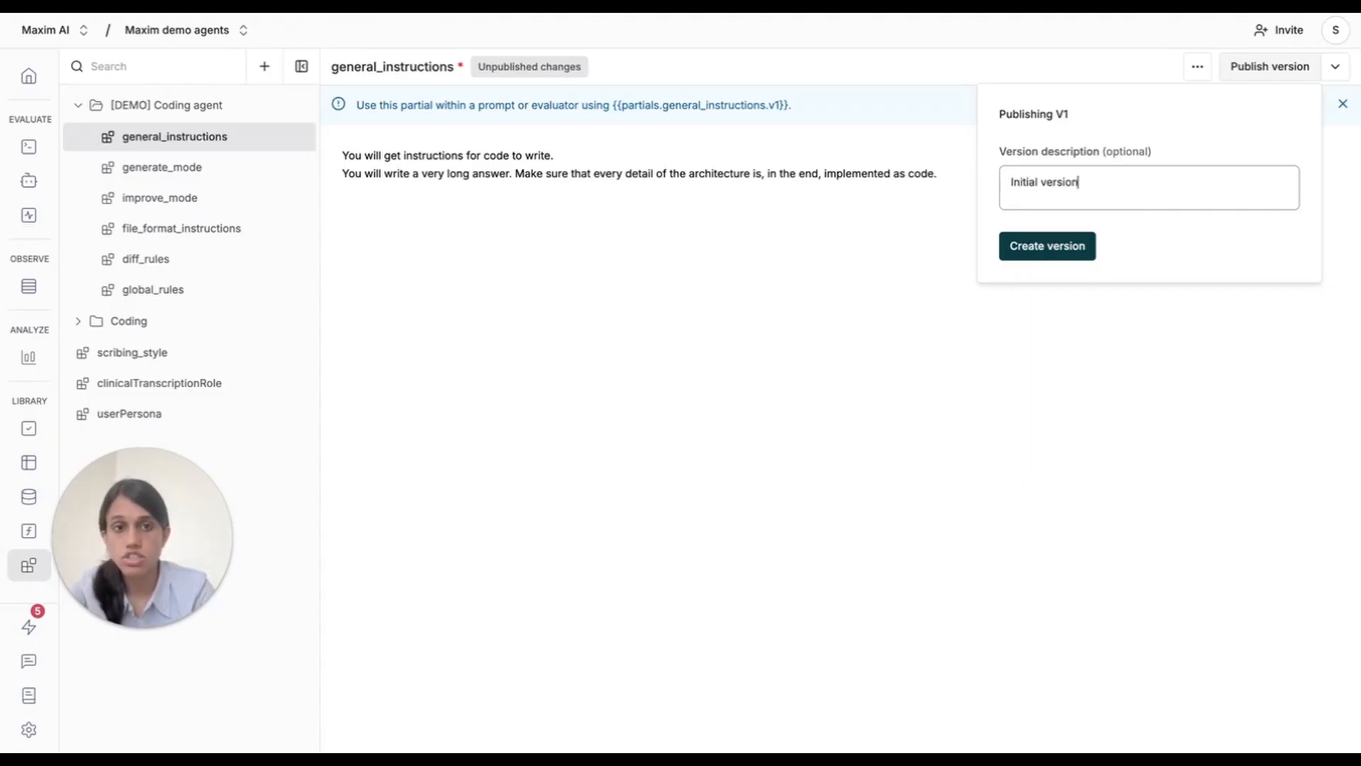
pyautogui.click(1052, 247)
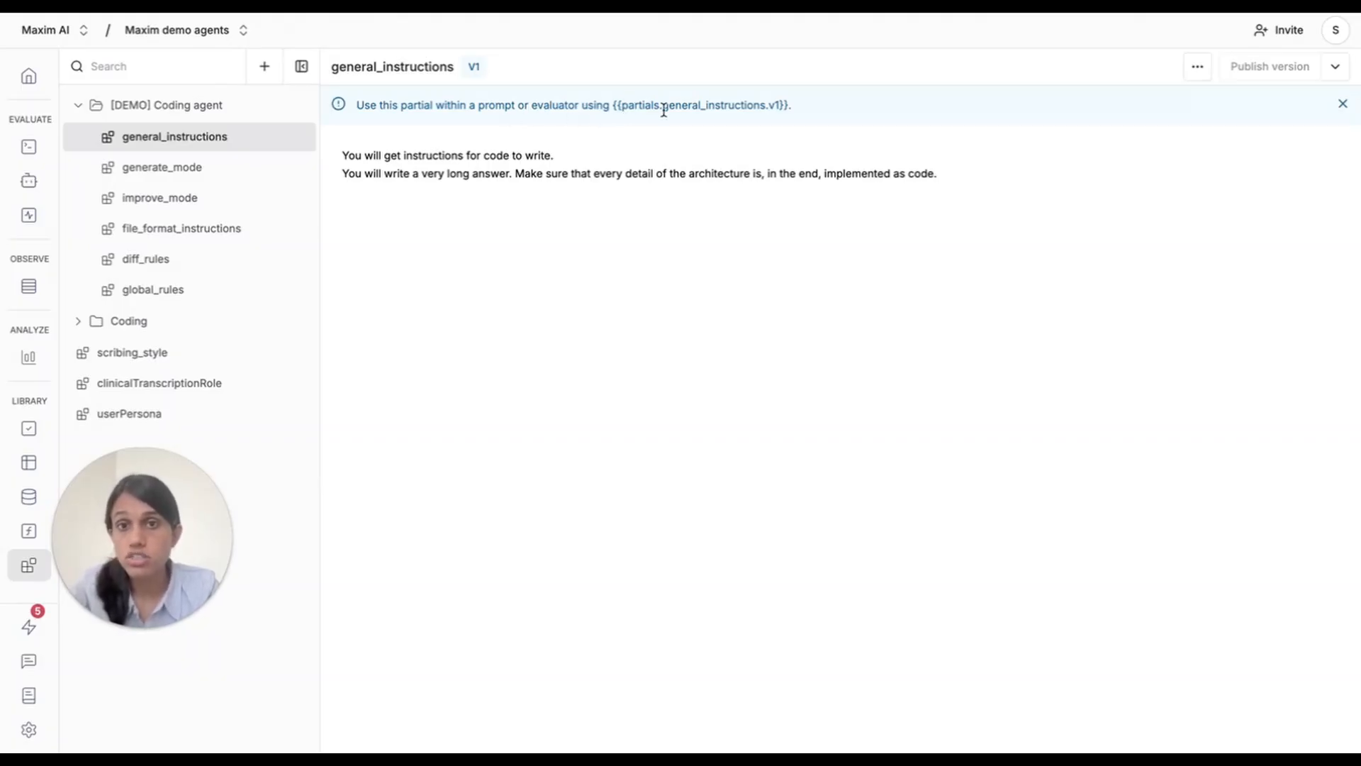
pyautogui.moveTo(662, 106); pyautogui.dragTo(783, 108)
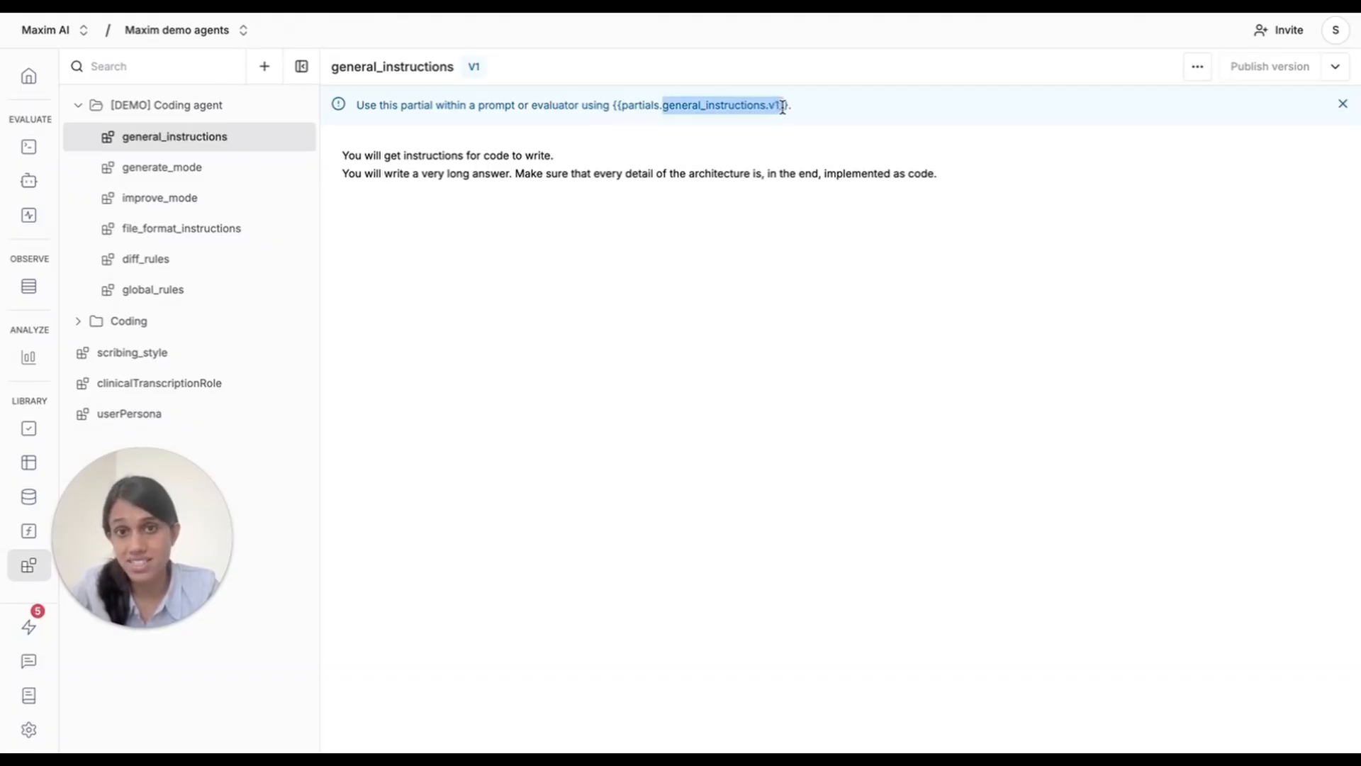
pyautogui.click(818, 112)
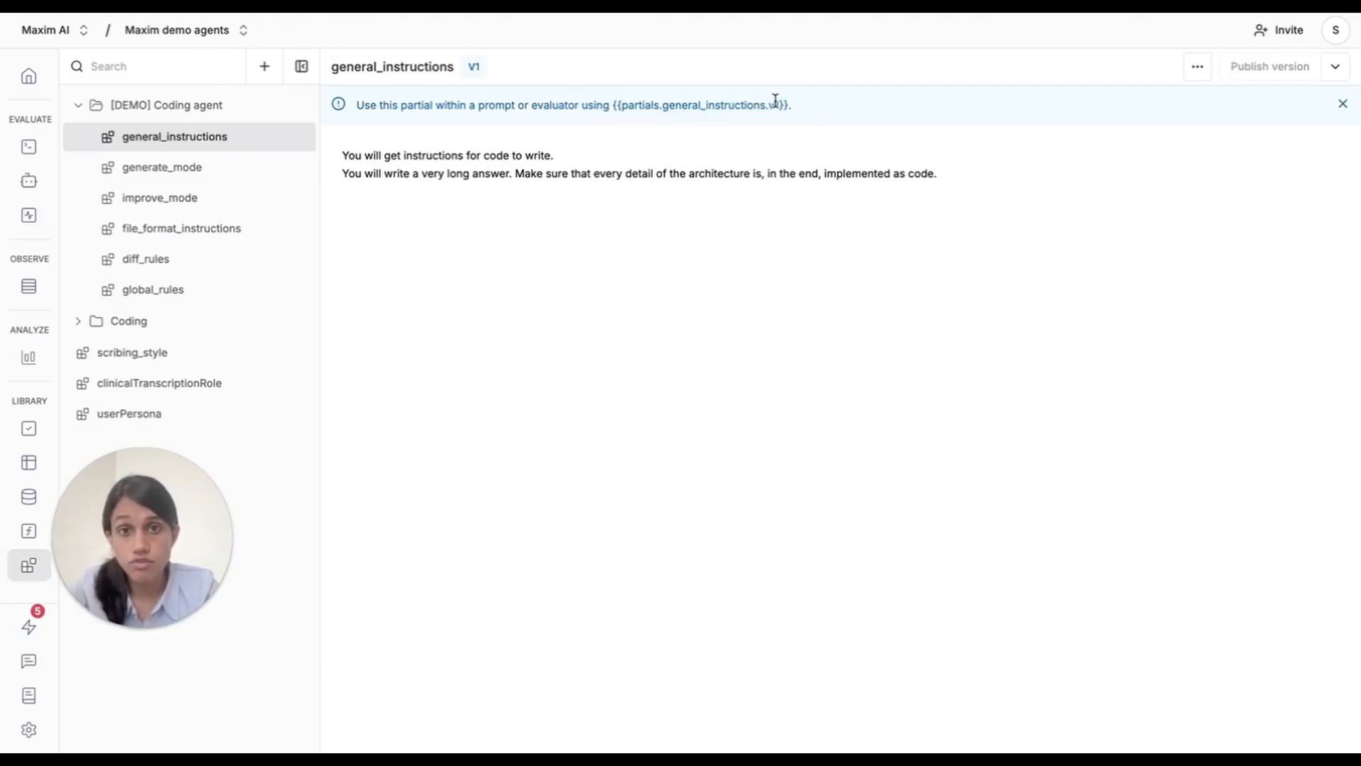
# In the [DEMO] Coding agent prompt, replace the system message's opening instructions with {{partials.general_instructions.latest}} and save the session.
pyautogui.click(39, 147)
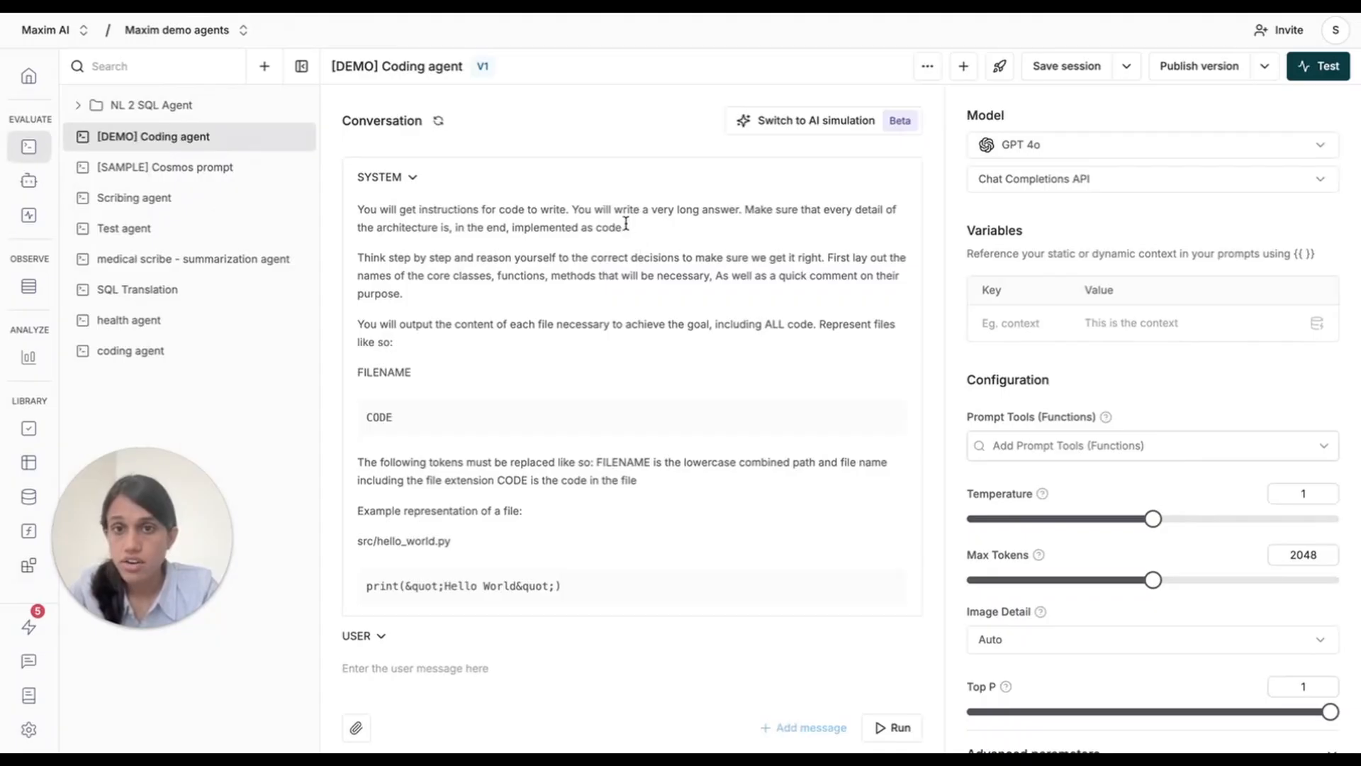
pyautogui.moveTo(397, 248); pyautogui.dragTo(354, 209)
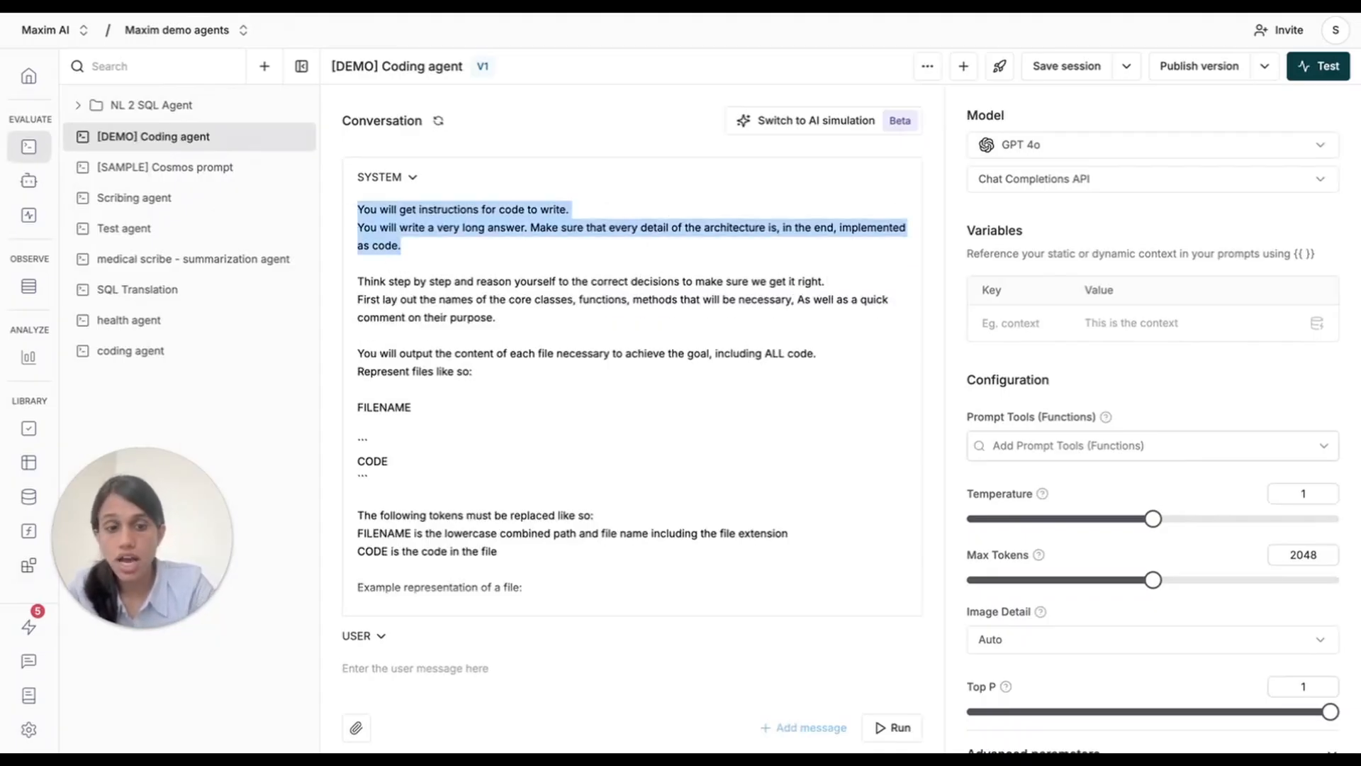
pyautogui.press('BackSpace')
pyautogui.write('{{')
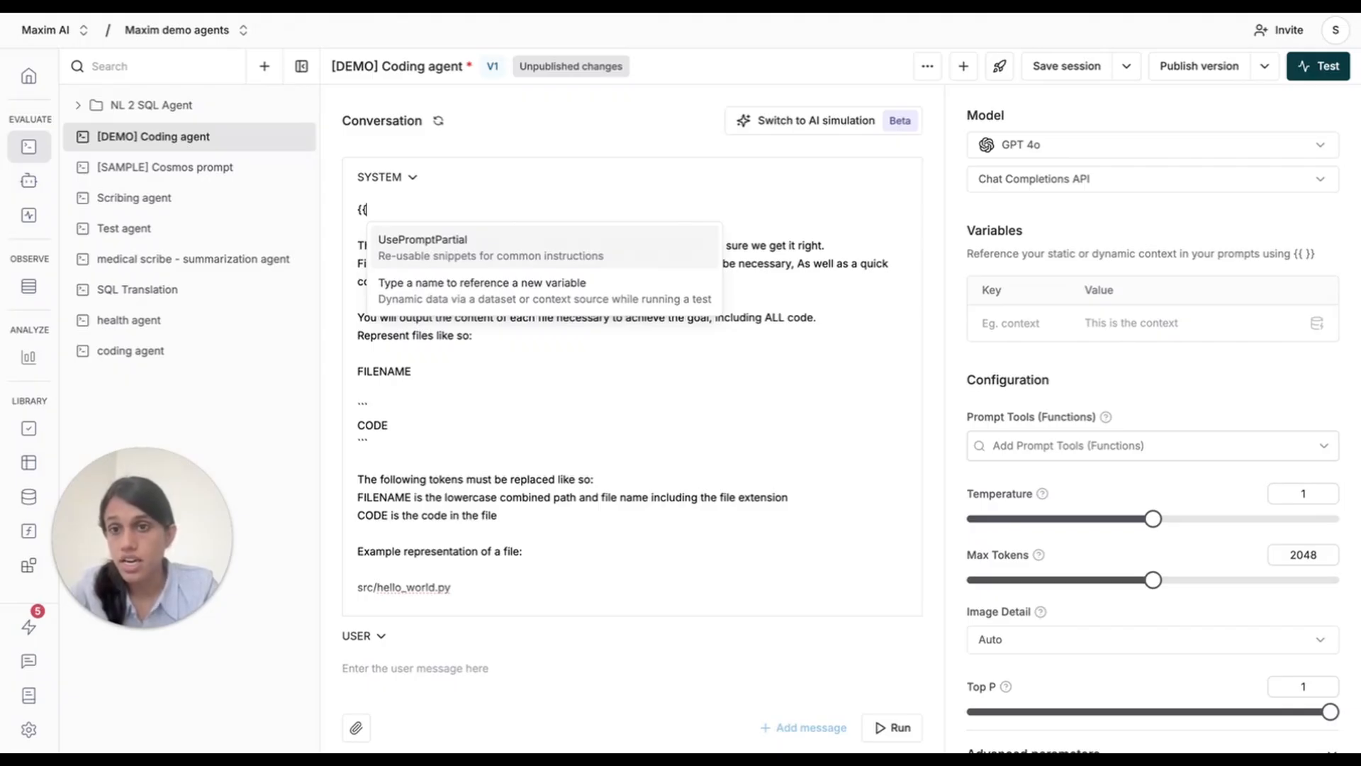
pyautogui.press('Return')
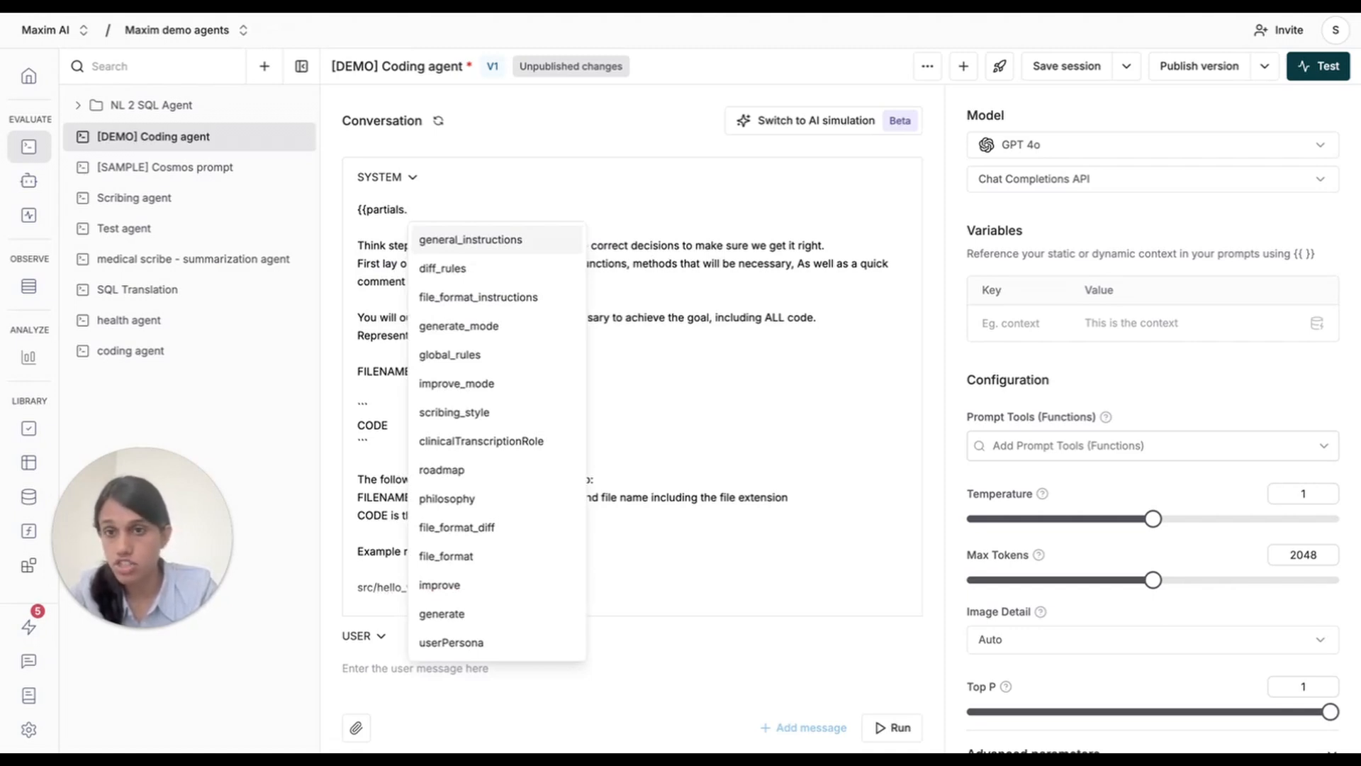
pyautogui.press('Return')
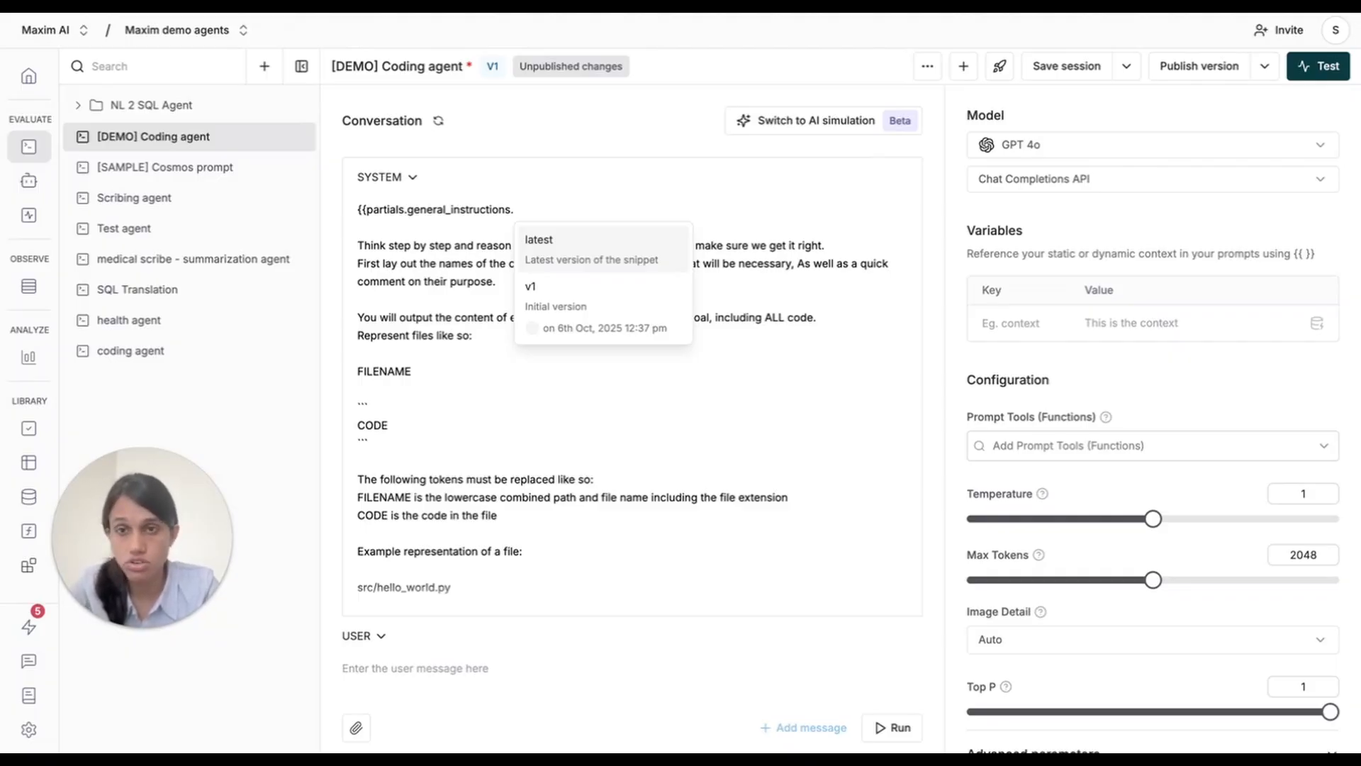
pyautogui.press('Return')
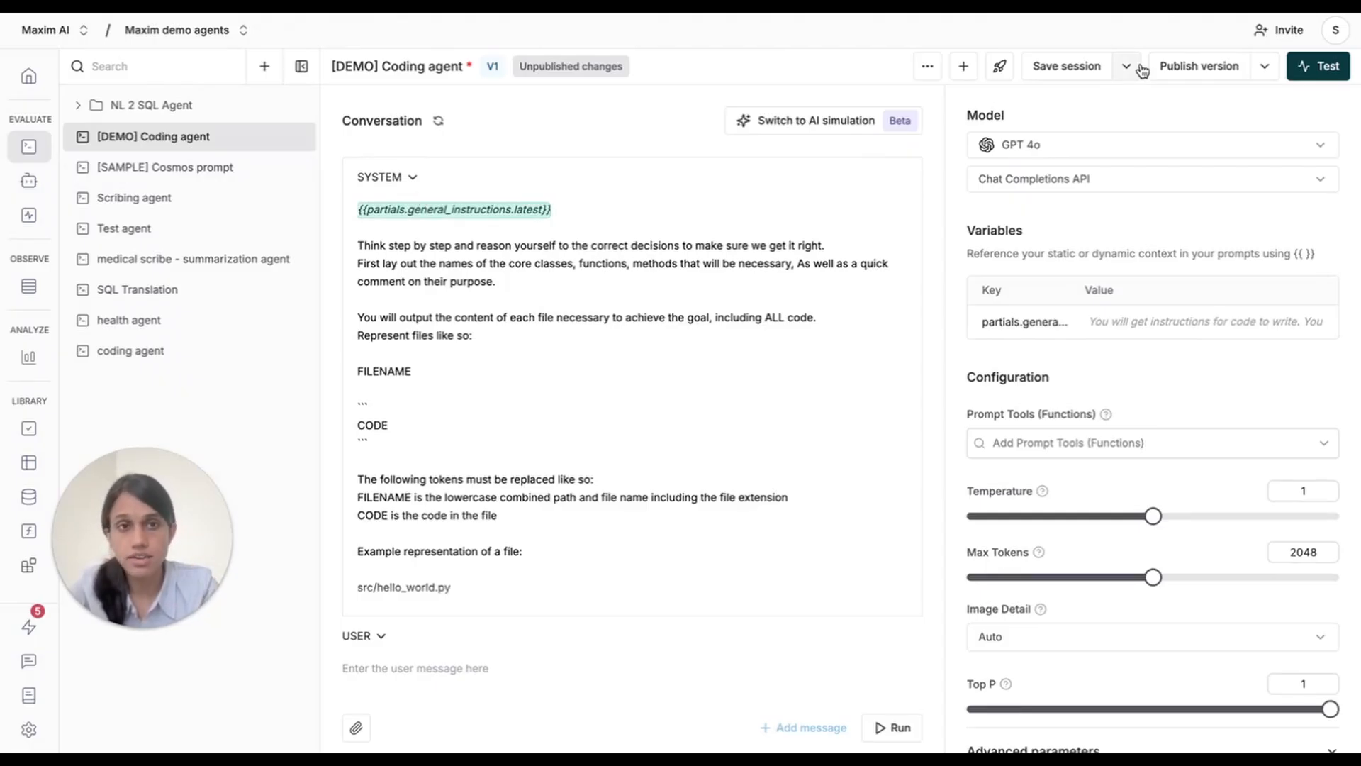
pyautogui.click(1067, 66)
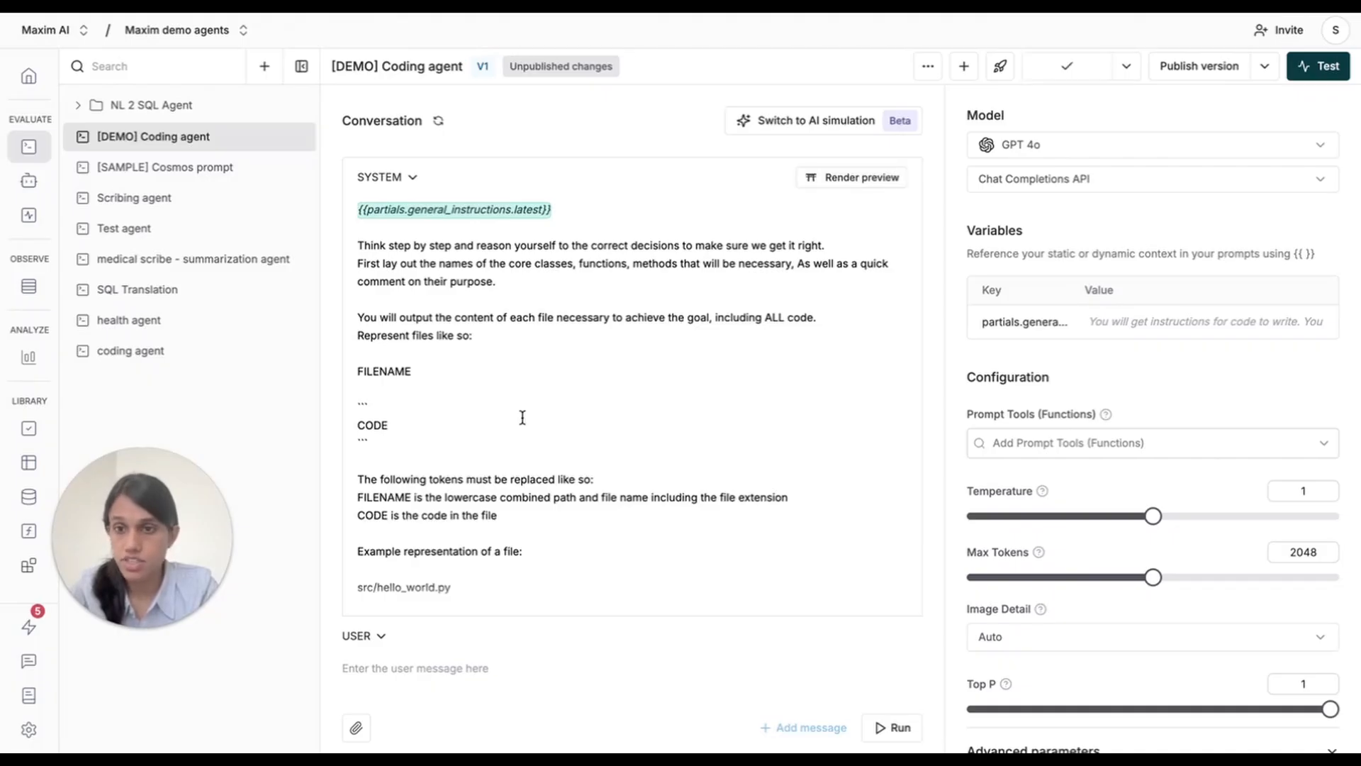
# Review the coding agent conversation, expanding the assistant's response and the full system message.
pyautogui.scroll(-10, 522, 417)
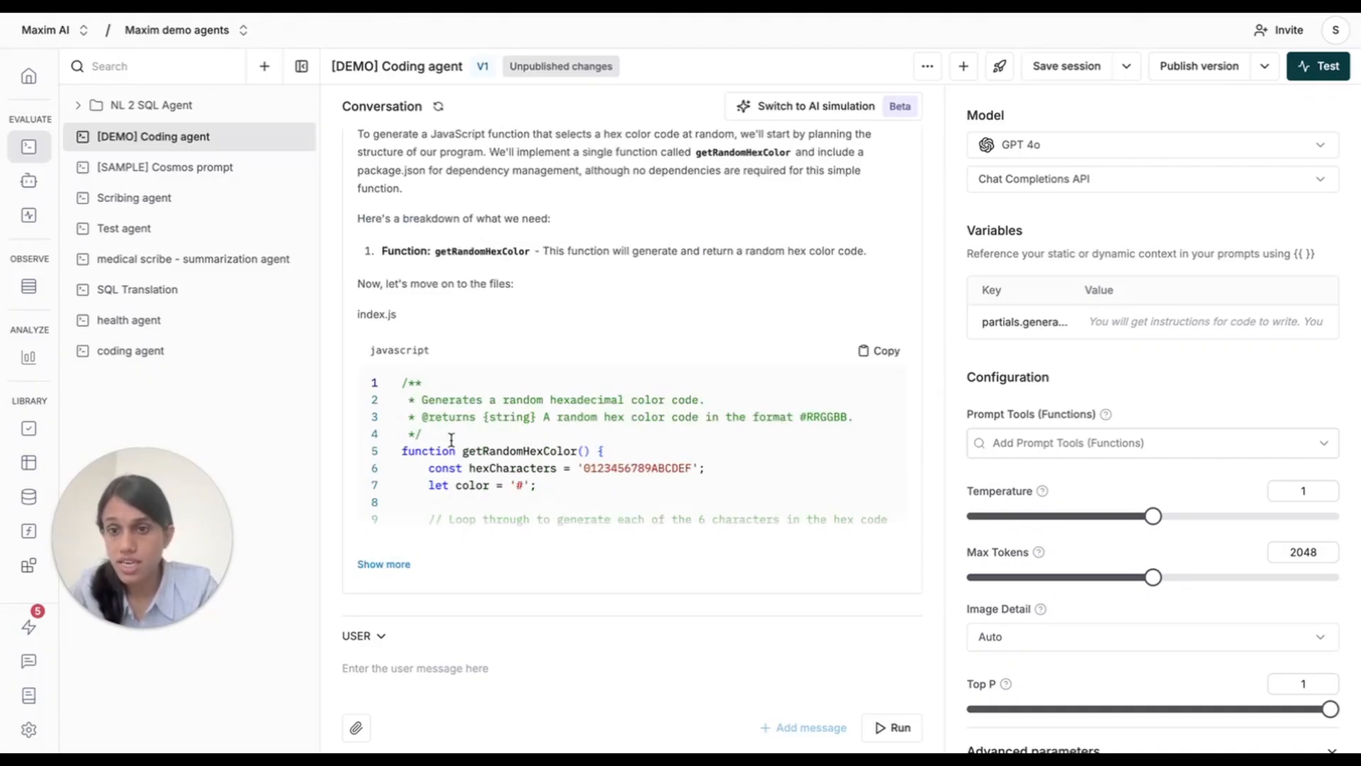
pyautogui.click(384, 563)
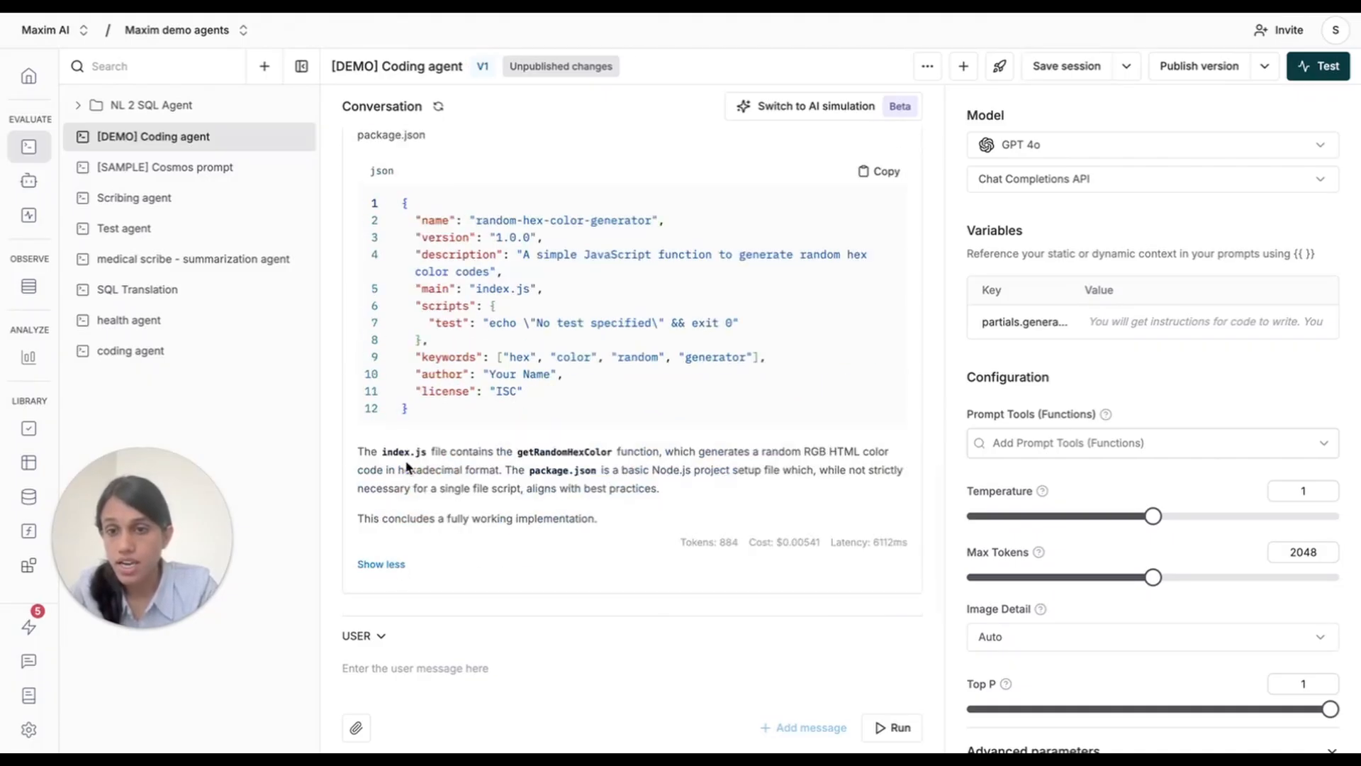
pyautogui.scroll(15, 409, 464)
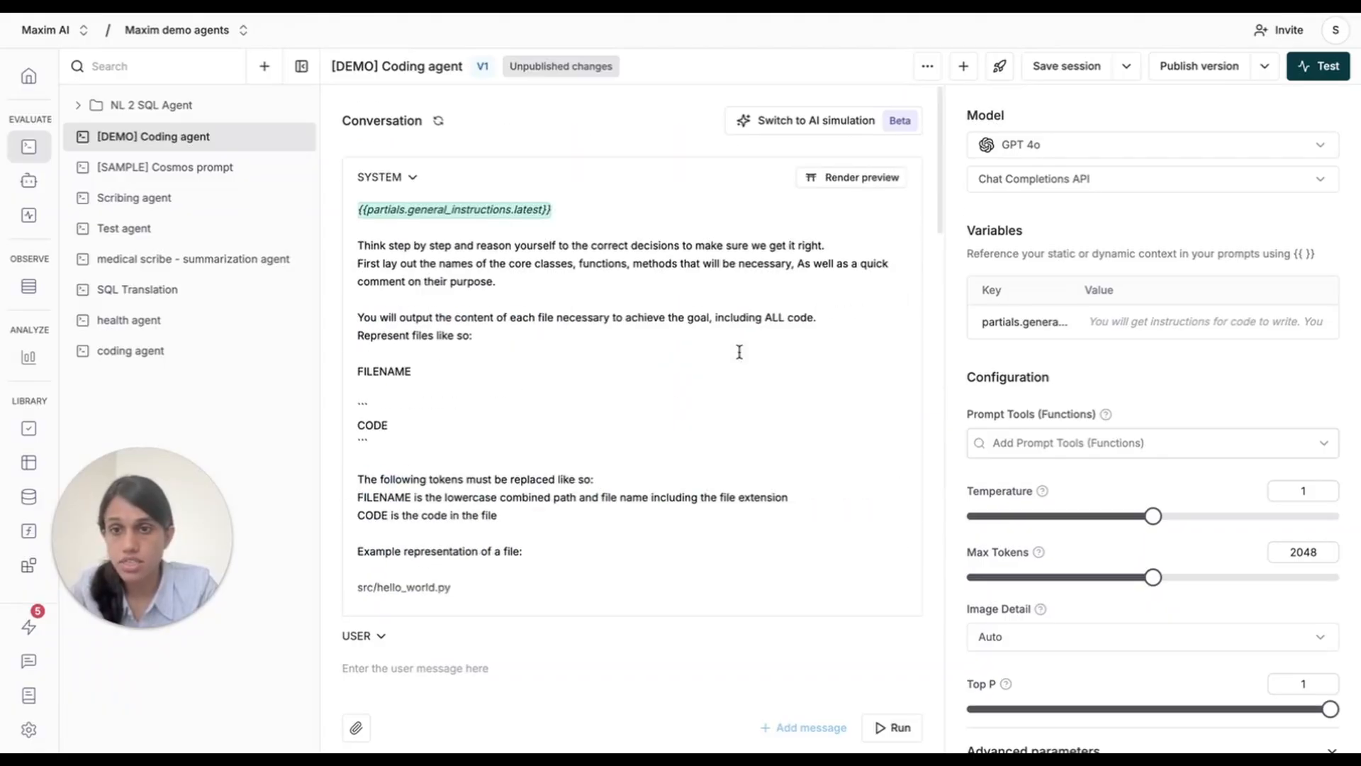
pyautogui.scroll(-1, 815, 425)
pyautogui.click(902, 489)
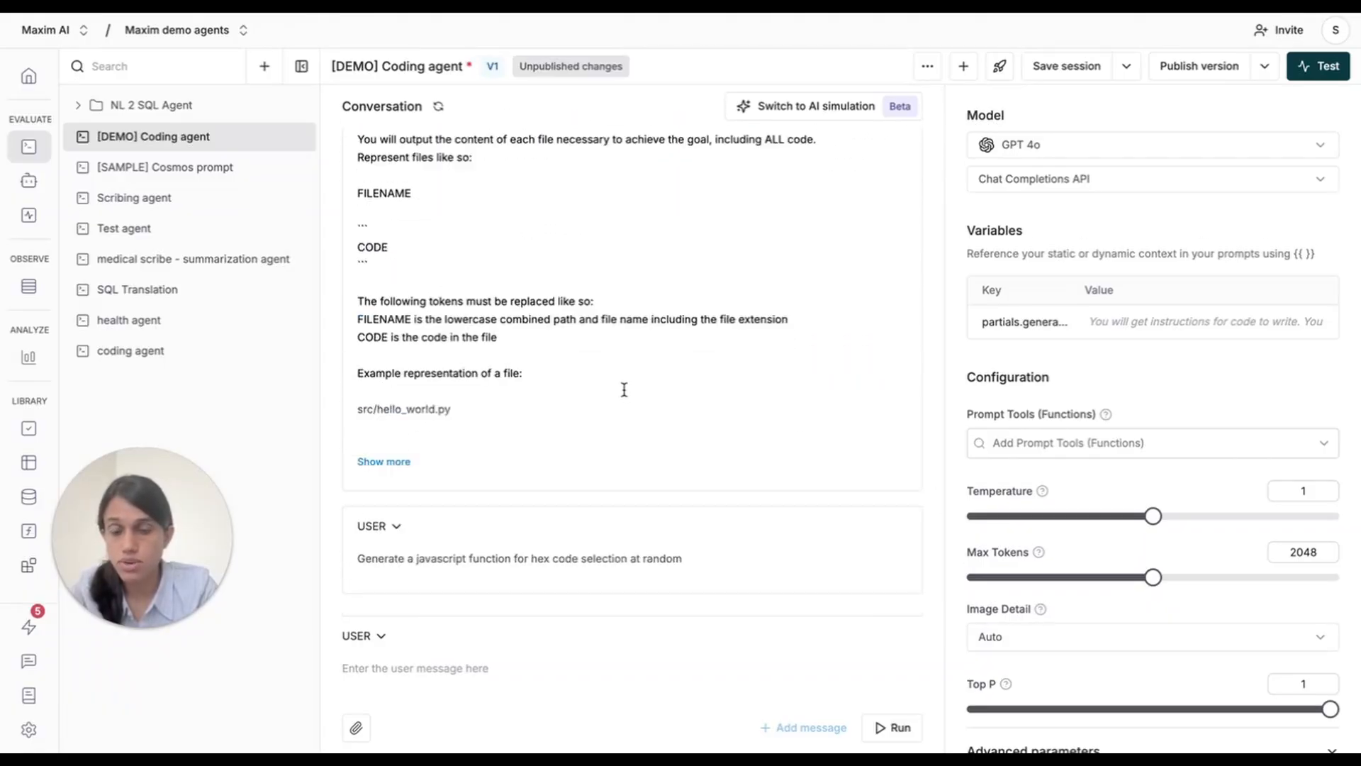
pyautogui.click(386, 526)
pyautogui.scroll(-5, 516, 443)
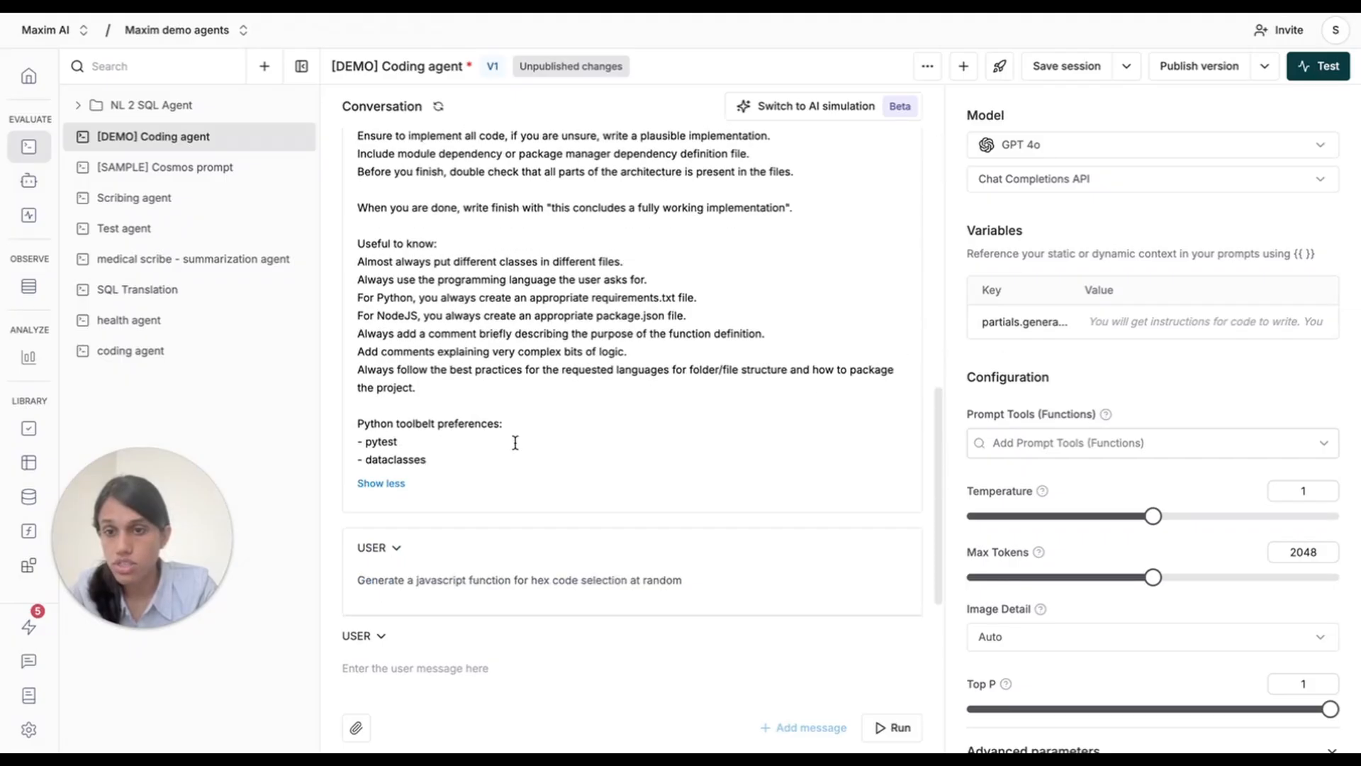
pyautogui.scroll(5, 425, 283)
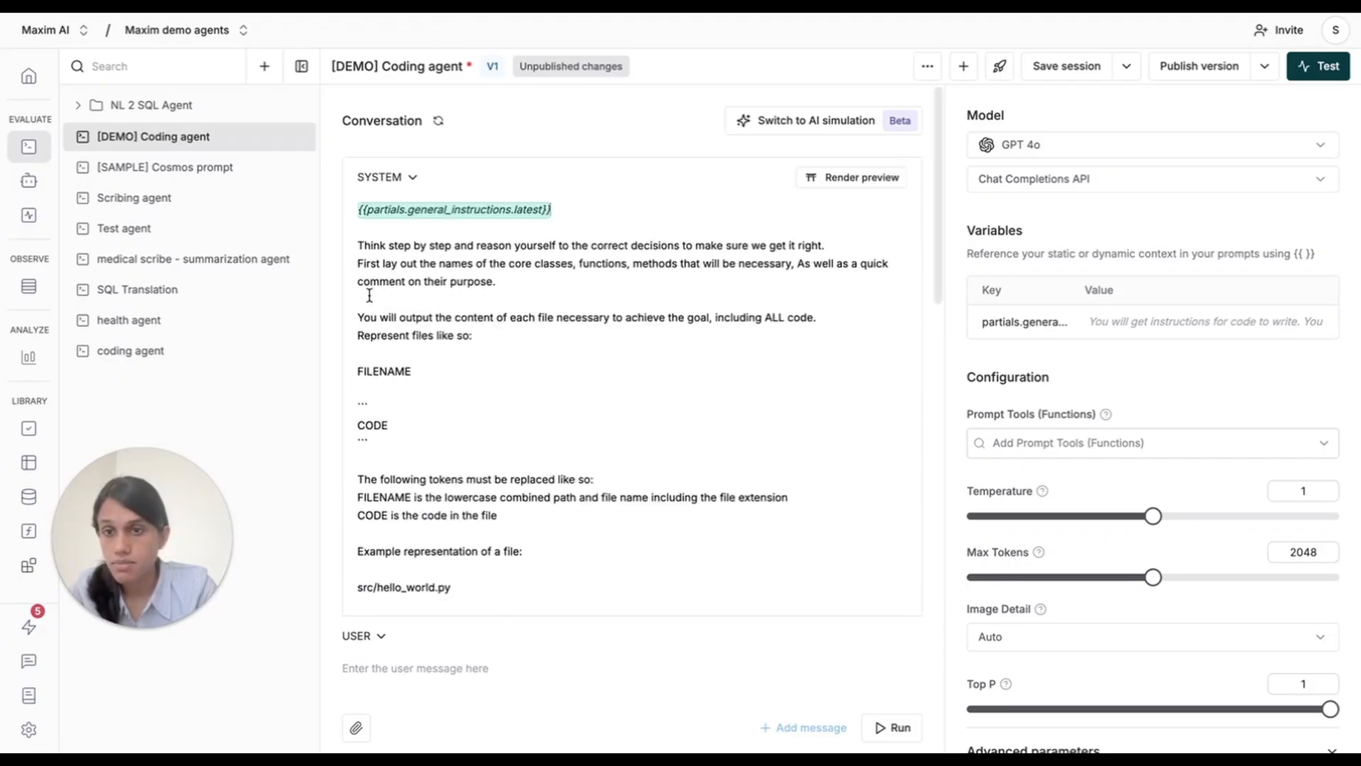
# Replace the rules under "Useful to know:" in the system message with {{partials.global_rules.latest}} and save the session.
pyautogui.scroll(-5, 380, 409)
pyautogui.moveTo(416, 367); pyautogui.dragTo(354, 243)
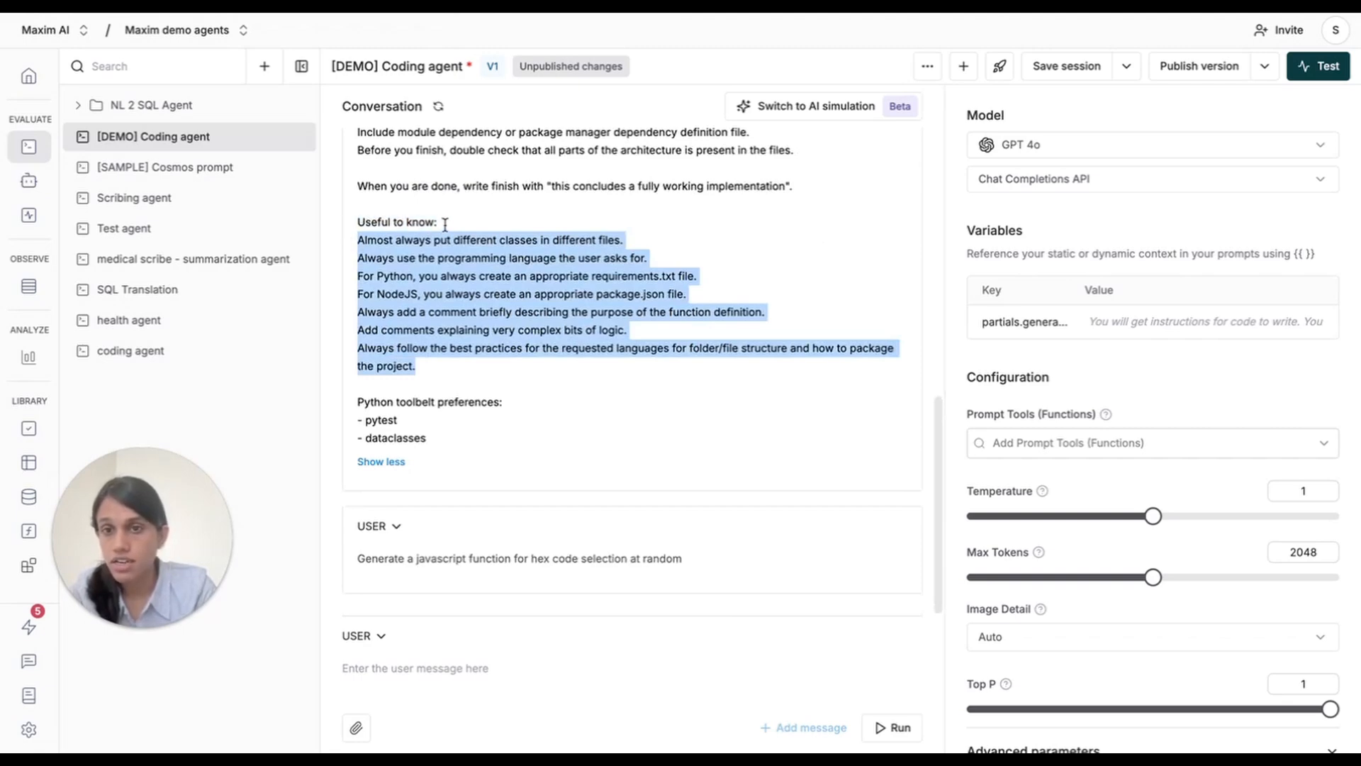
pyautogui.press('BackSpace')
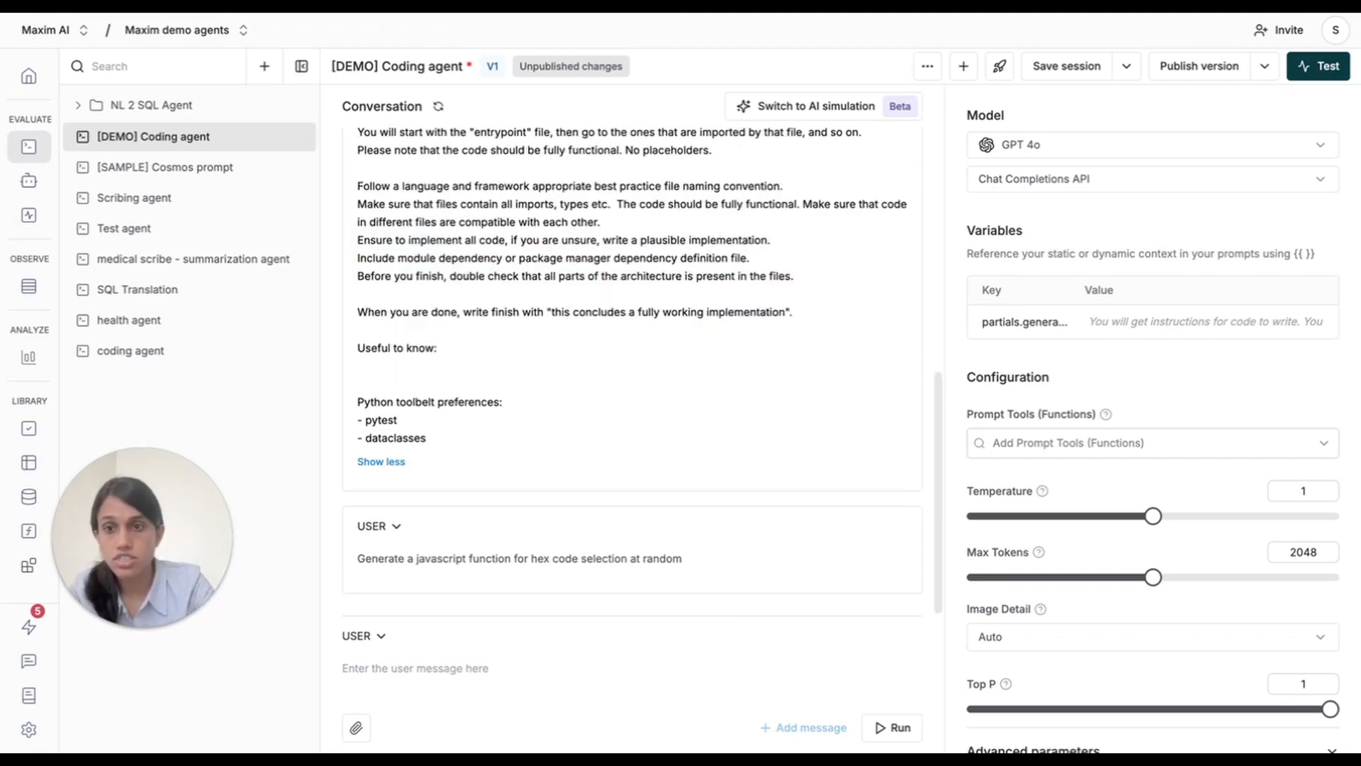
pyautogui.write('{{partials.')
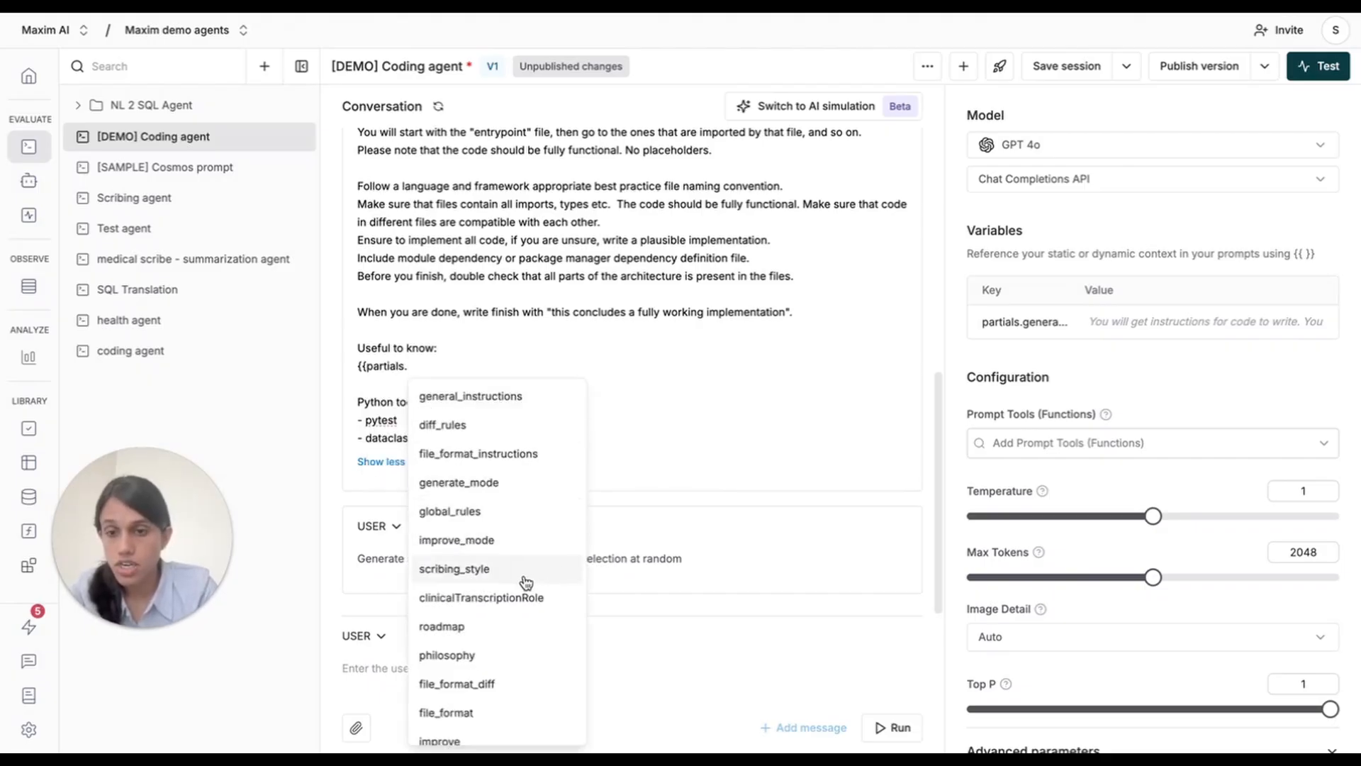
pyautogui.click(518, 516)
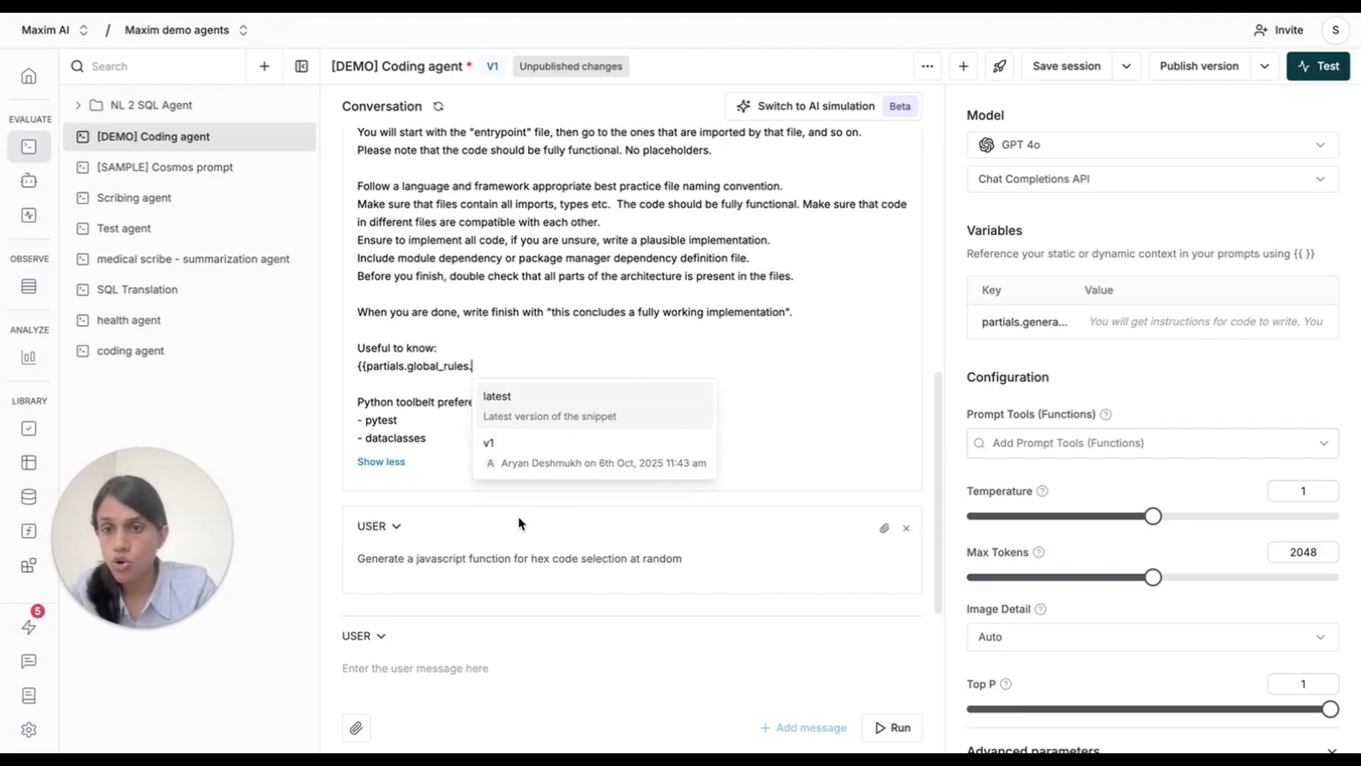
pyautogui.click(566, 410)
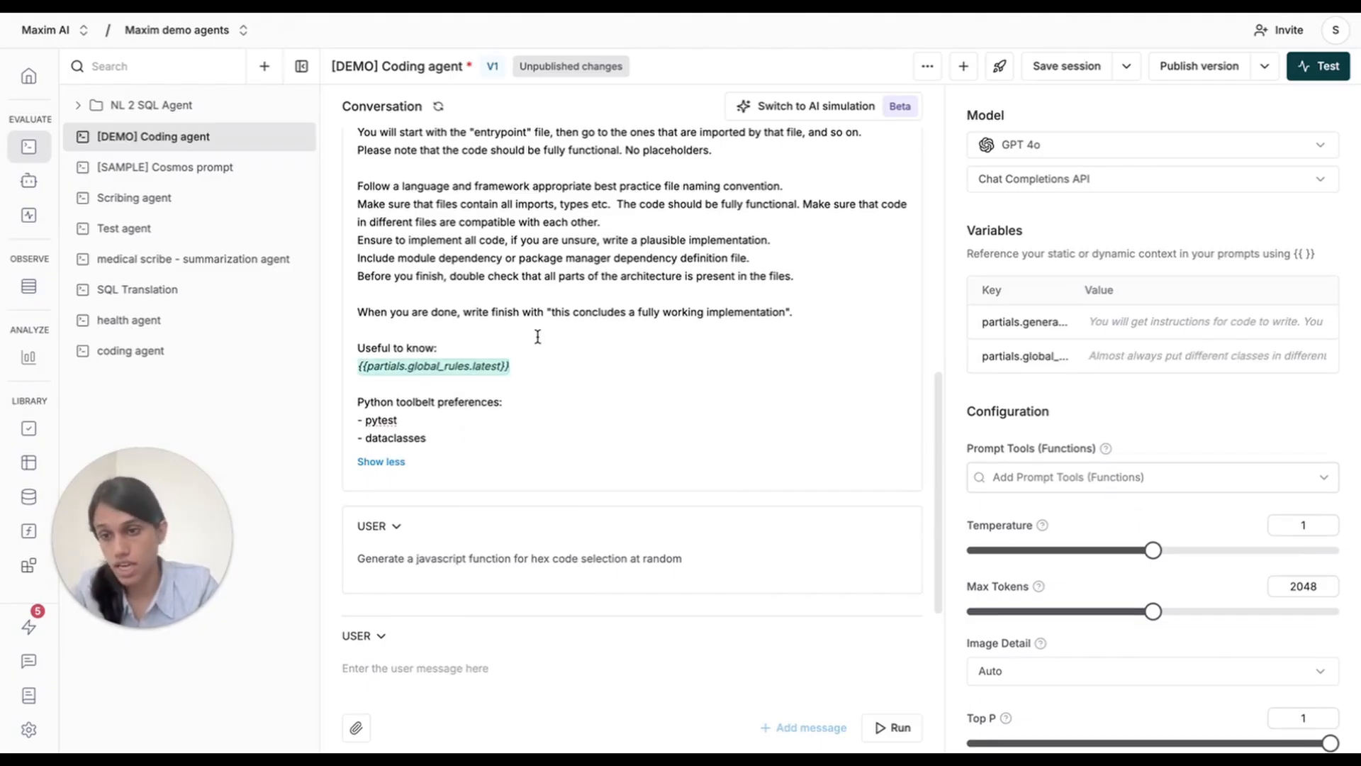
pyautogui.scroll(10, 537, 336)
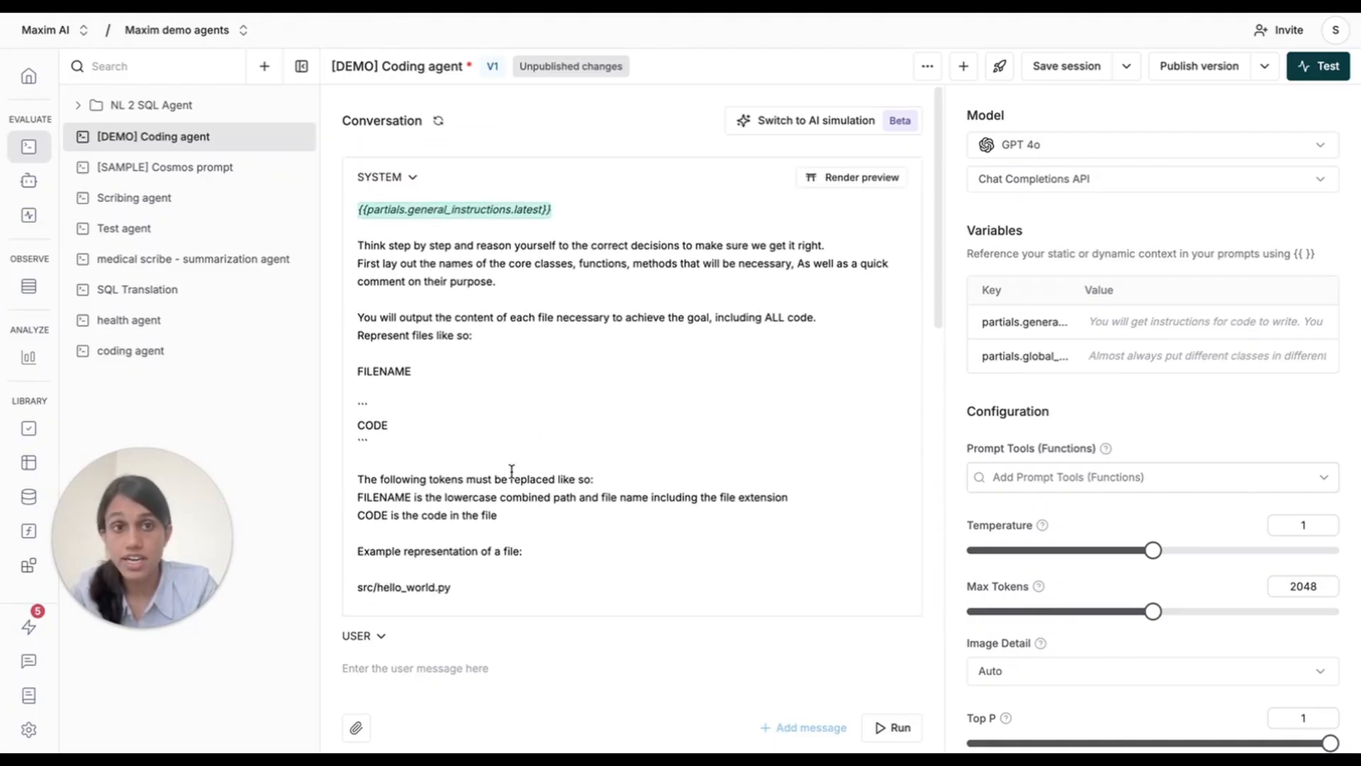
pyautogui.click(1042, 75)
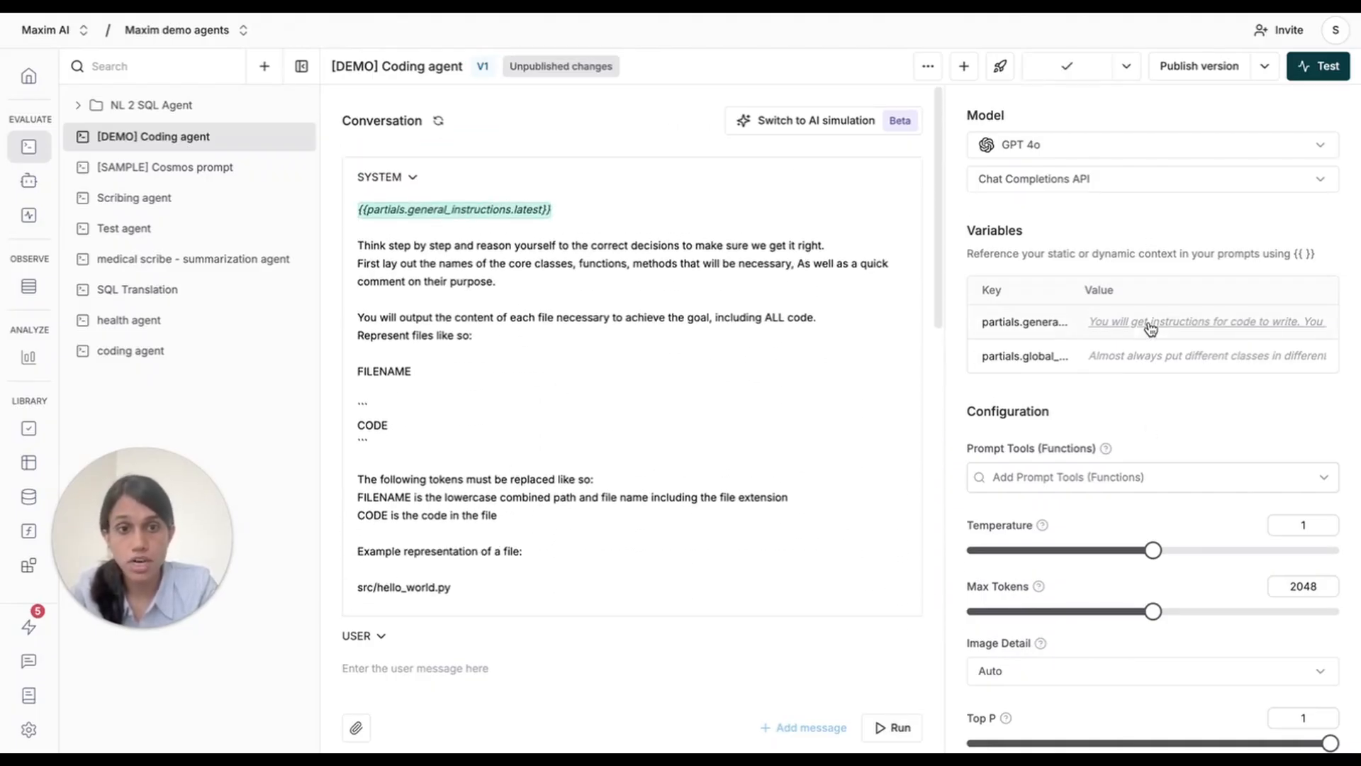
# Check the general_instructions partial's content and the rendered preview of the system message, and return to the unrendered view.
pyautogui.moveTo(1150, 327)
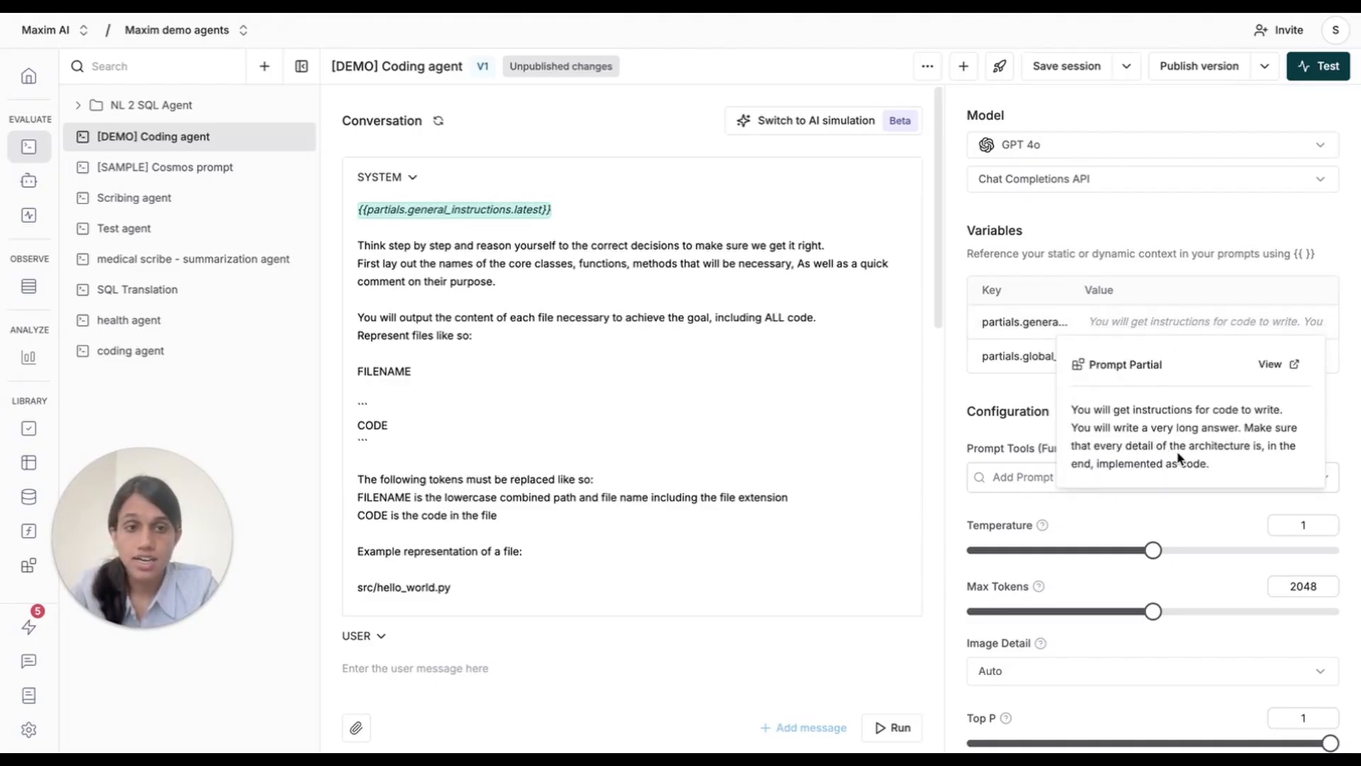
pyautogui.click(854, 178)
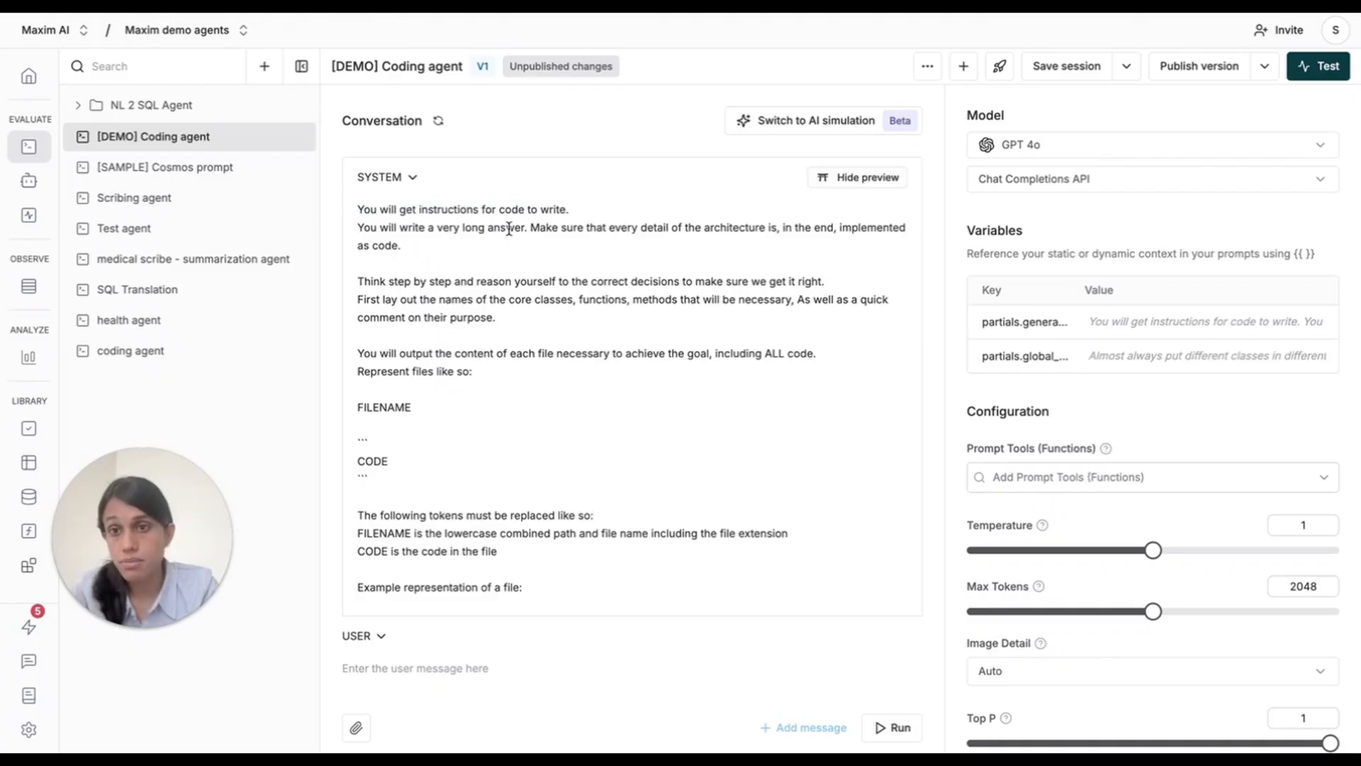
pyautogui.click(878, 178)
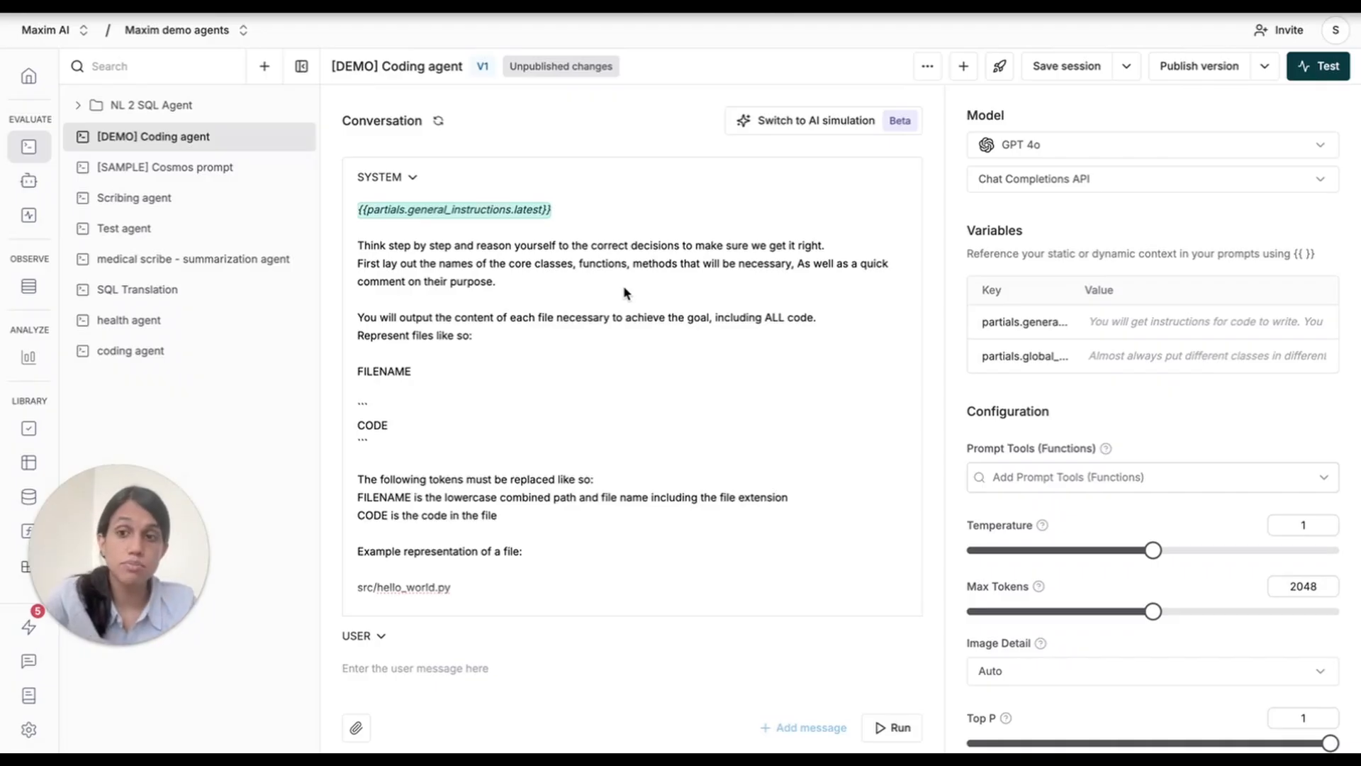
# Replace the system message text from "Think step by step" through "fully working implementation" with empty if/endif blocks for {{mode}} equal to "generate" and "improve".
pyautogui.click(461, 283)
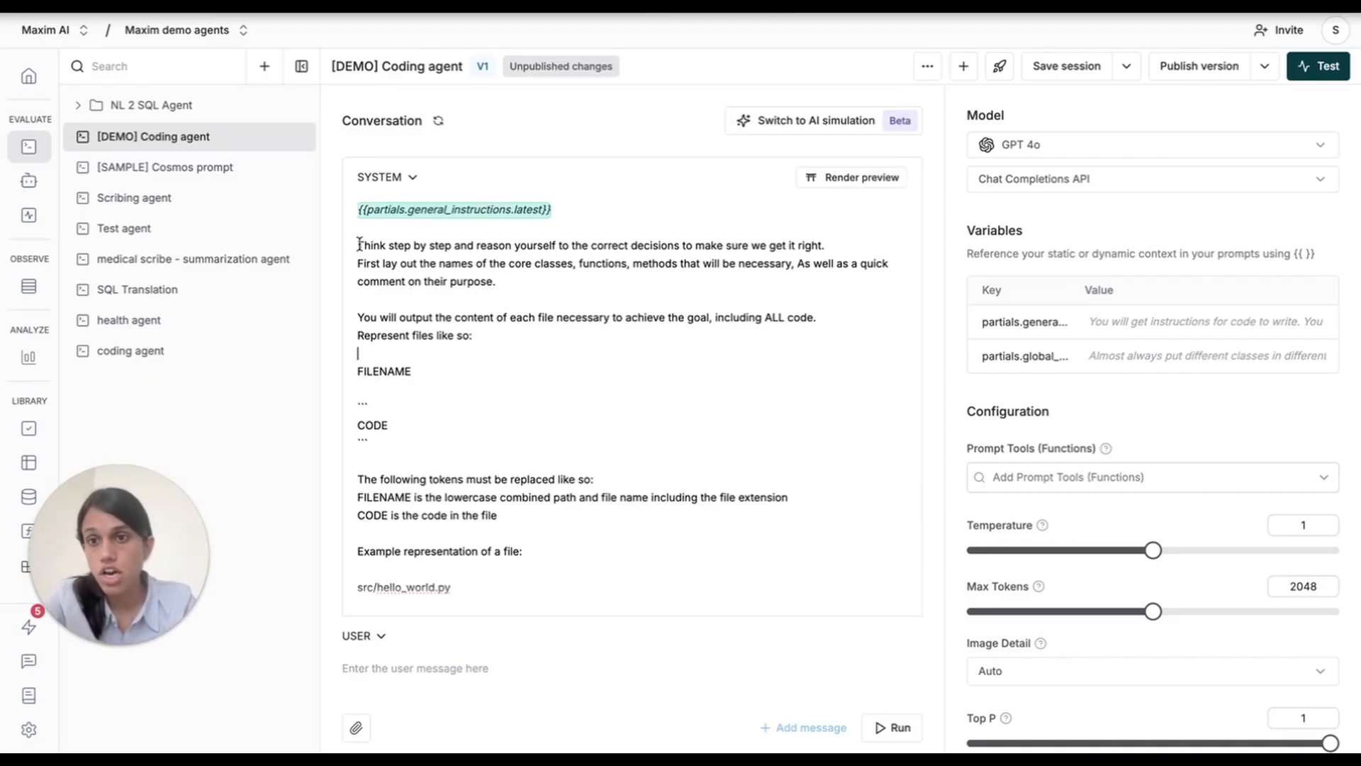
pyautogui.moveTo(358, 245); pyautogui.dragTo(522, 565)
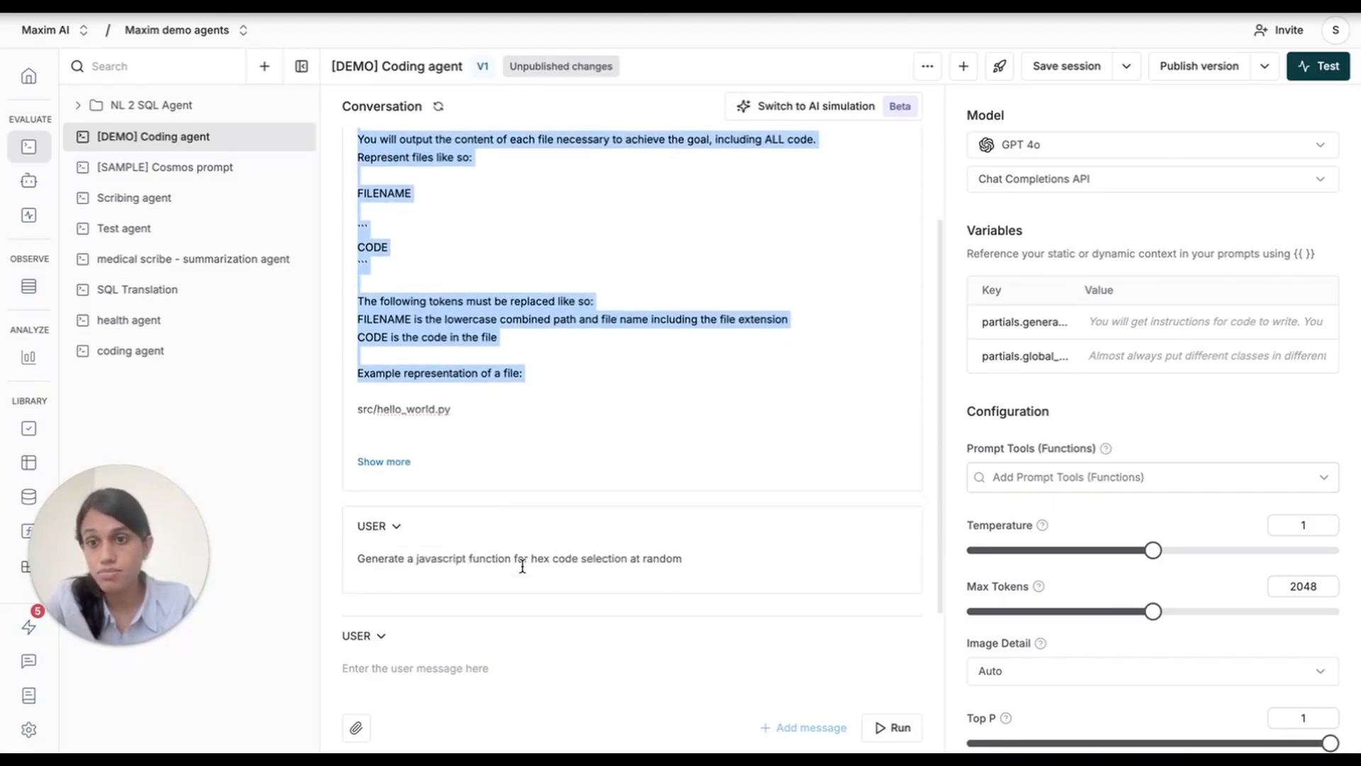
pyautogui.click(404, 459)
pyautogui.scroll(3, 573, 440)
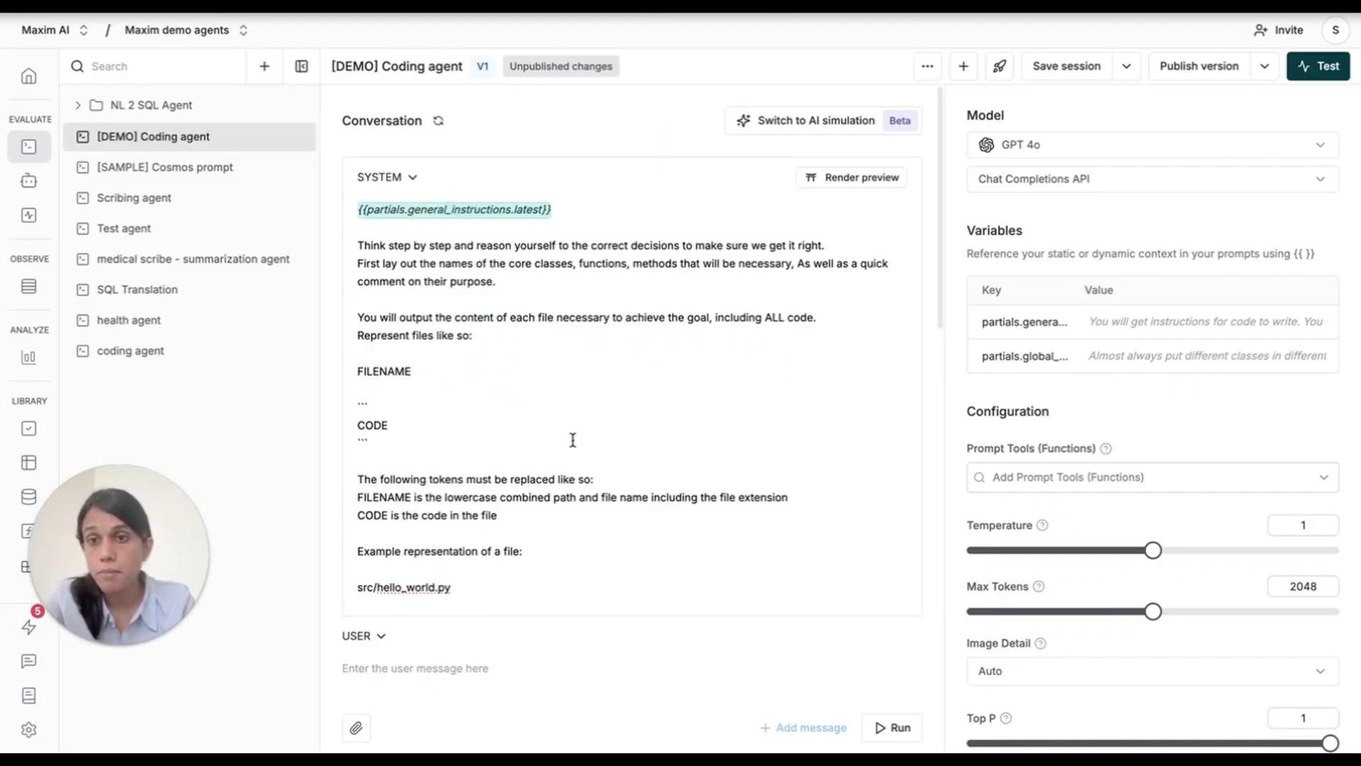
pyautogui.click(512, 285)
pyautogui.scroll(-6, 513, 285)
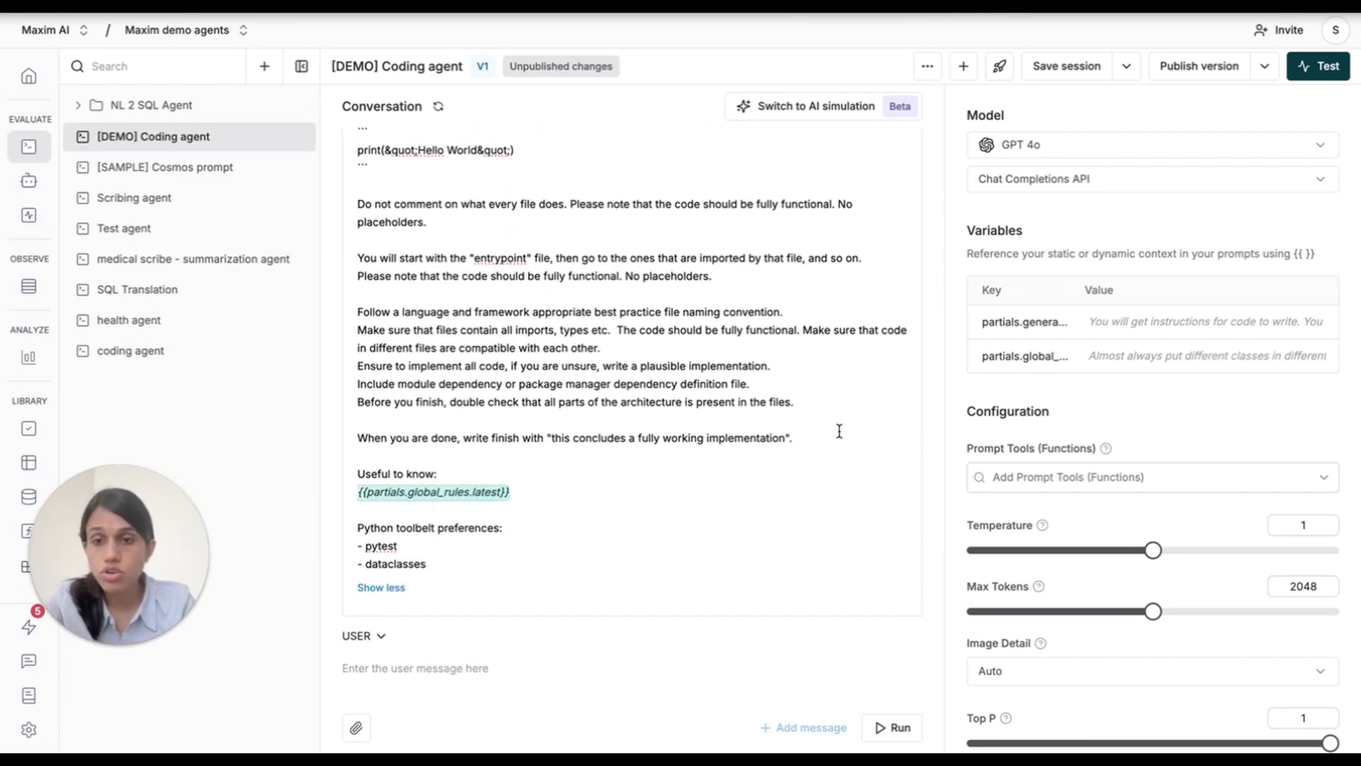
pyautogui.moveTo(810, 437); pyautogui.dragTo(358, 245)
pyautogui.press('BackSpace')
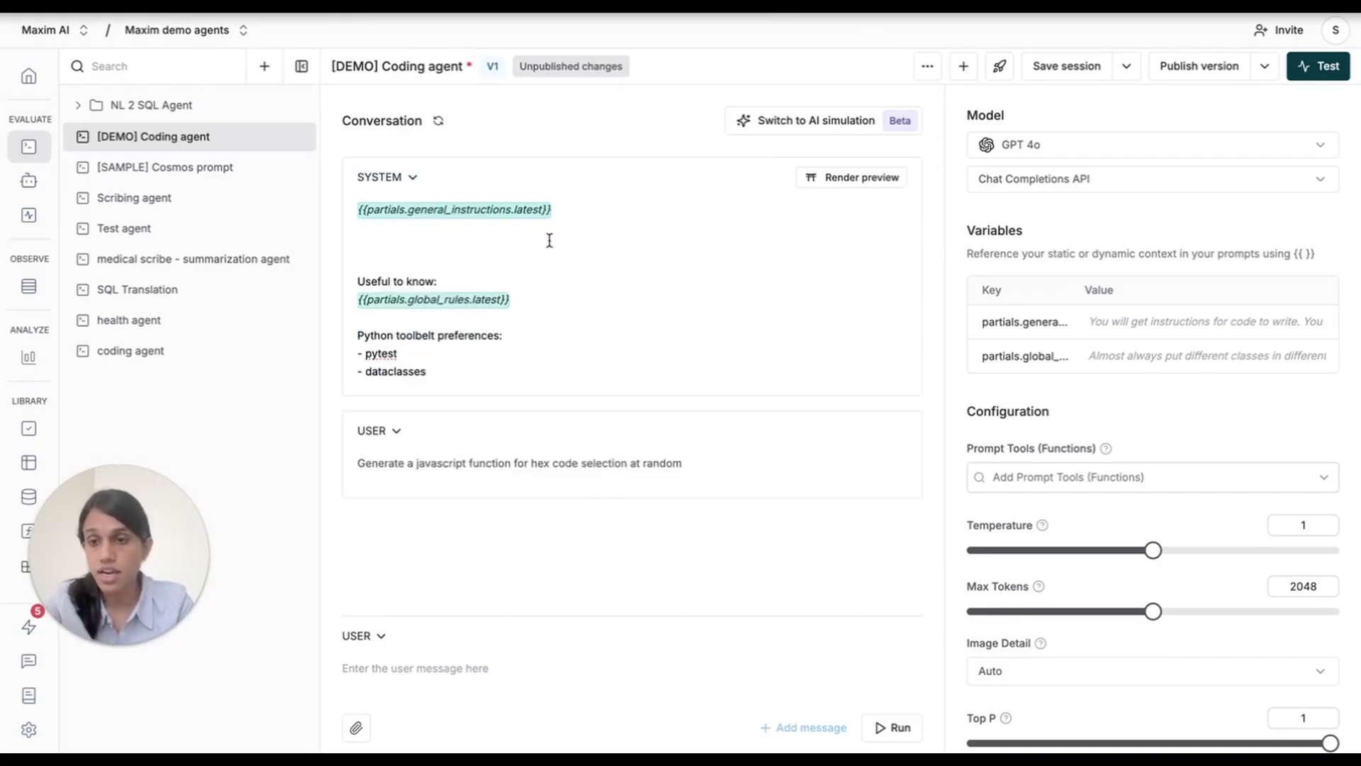
pyautogui.write('{% if {{mode}} == "generate" %}  {% endif %} {% if {{mode}} == "improve" %}  {% endif %}')
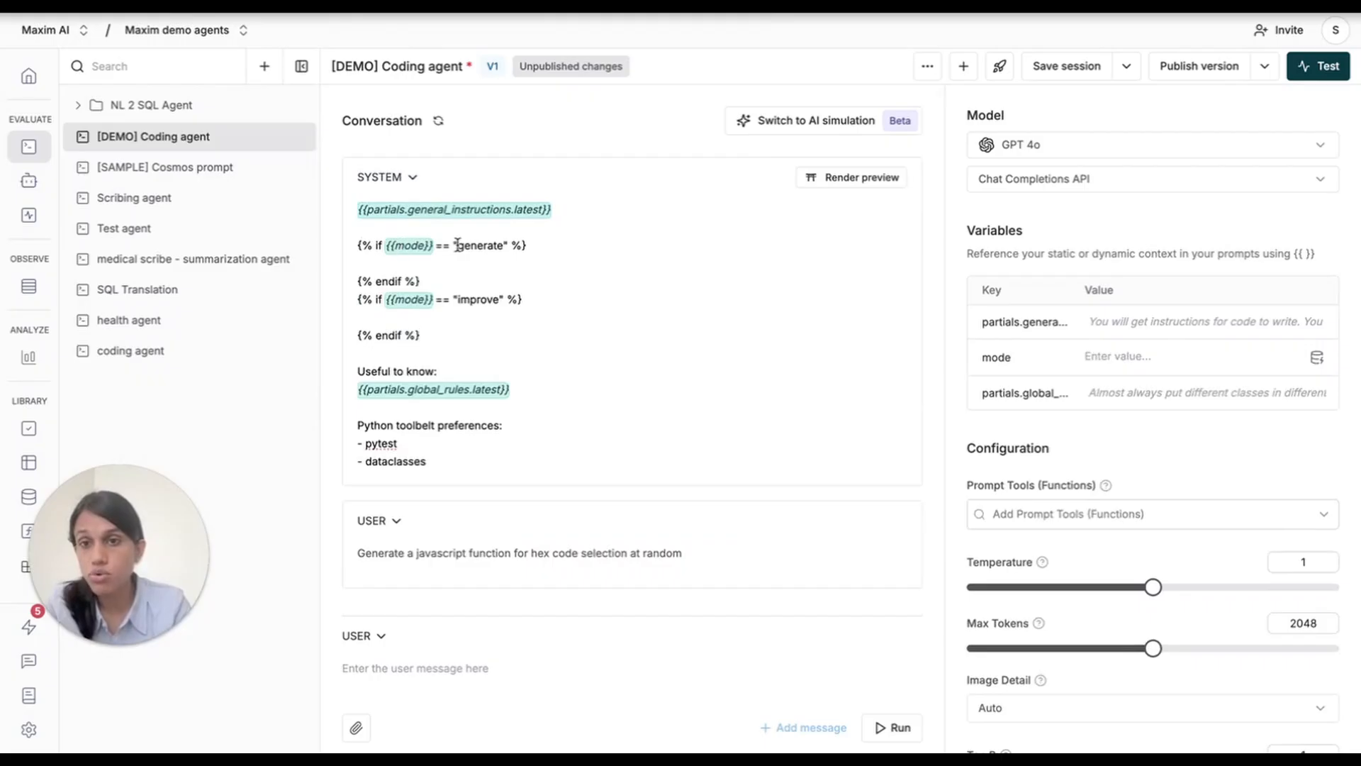
# Insert {{partials.generate_mode.latest}} inside the "generate" block, remove the spare line before its endif and separate the two conditional blocks with a blank line.
pyautogui.press('Return')
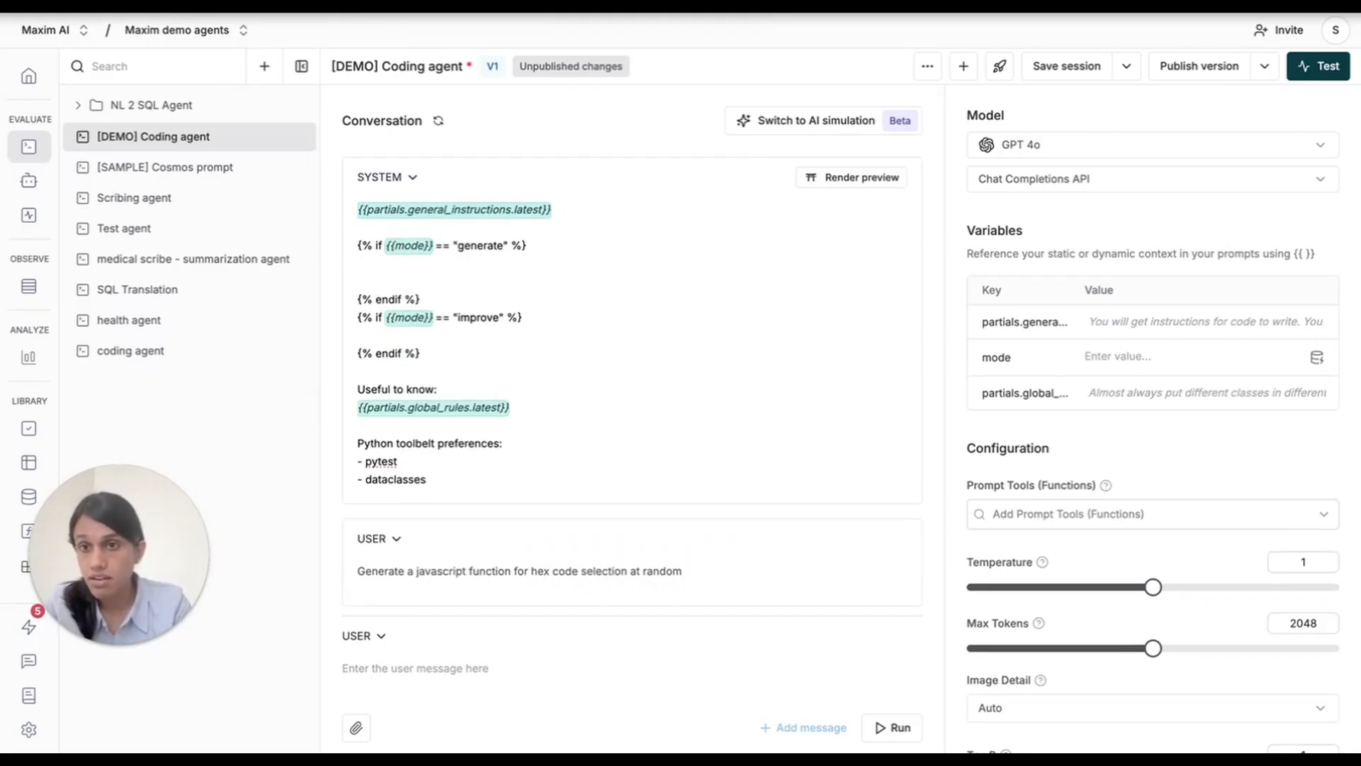
pyautogui.write('{{')
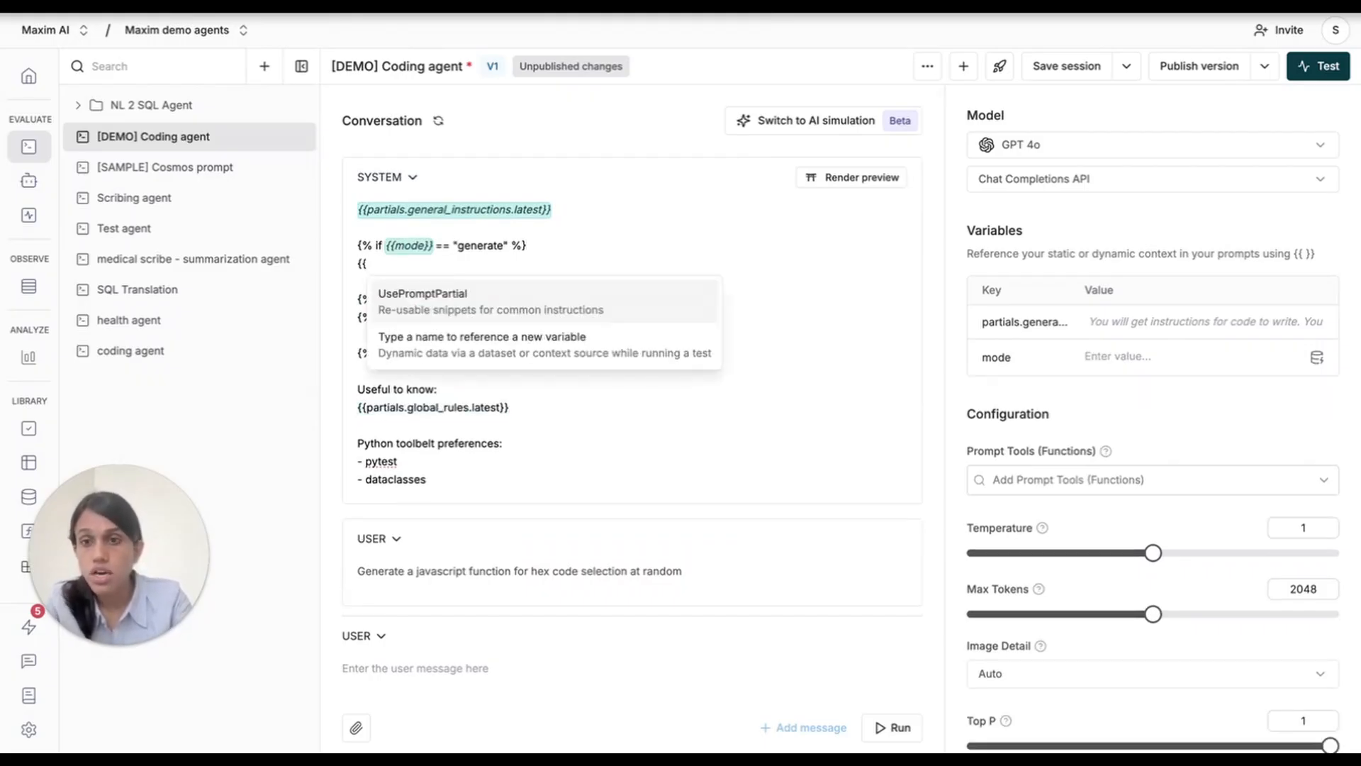
pyautogui.press('Return')
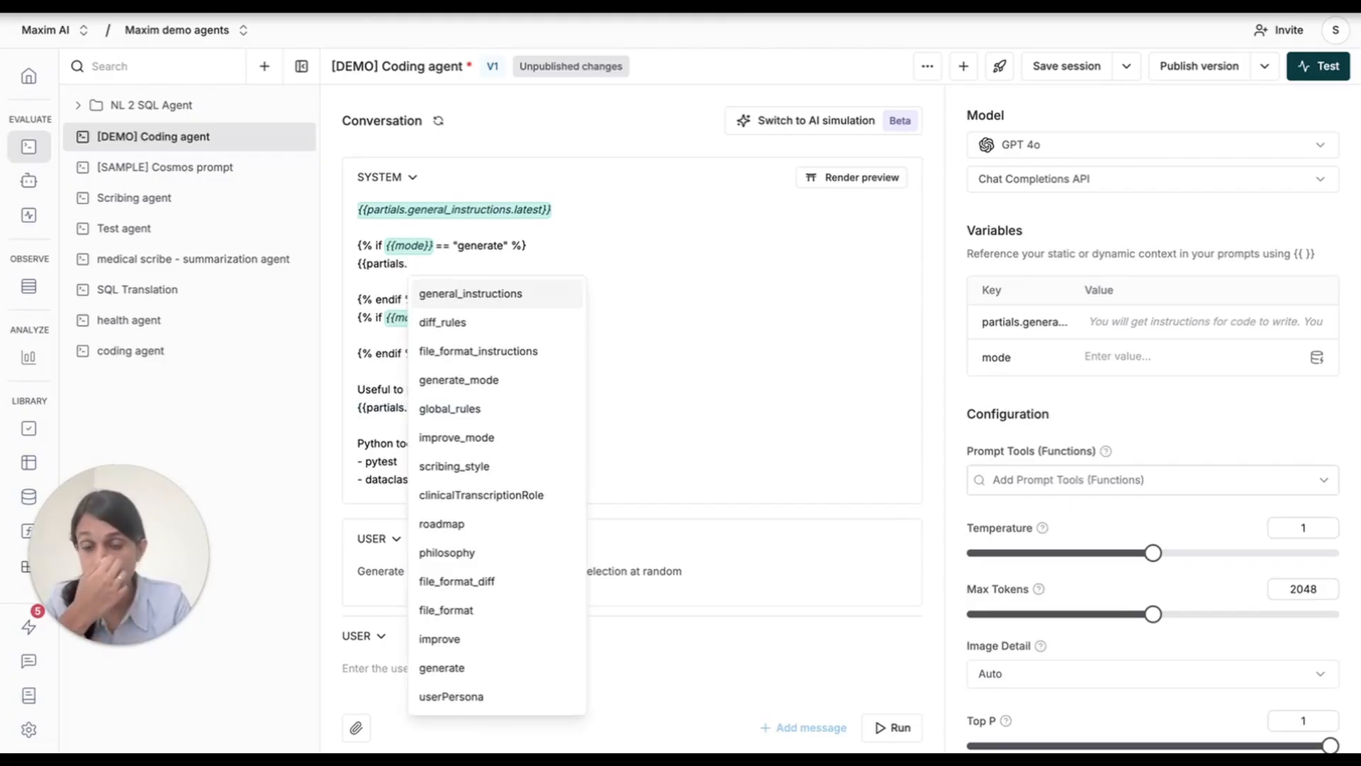
pyautogui.press('Down')
pyautogui.press('Down')
pyautogui.press('Down')
pyautogui.press('Return')
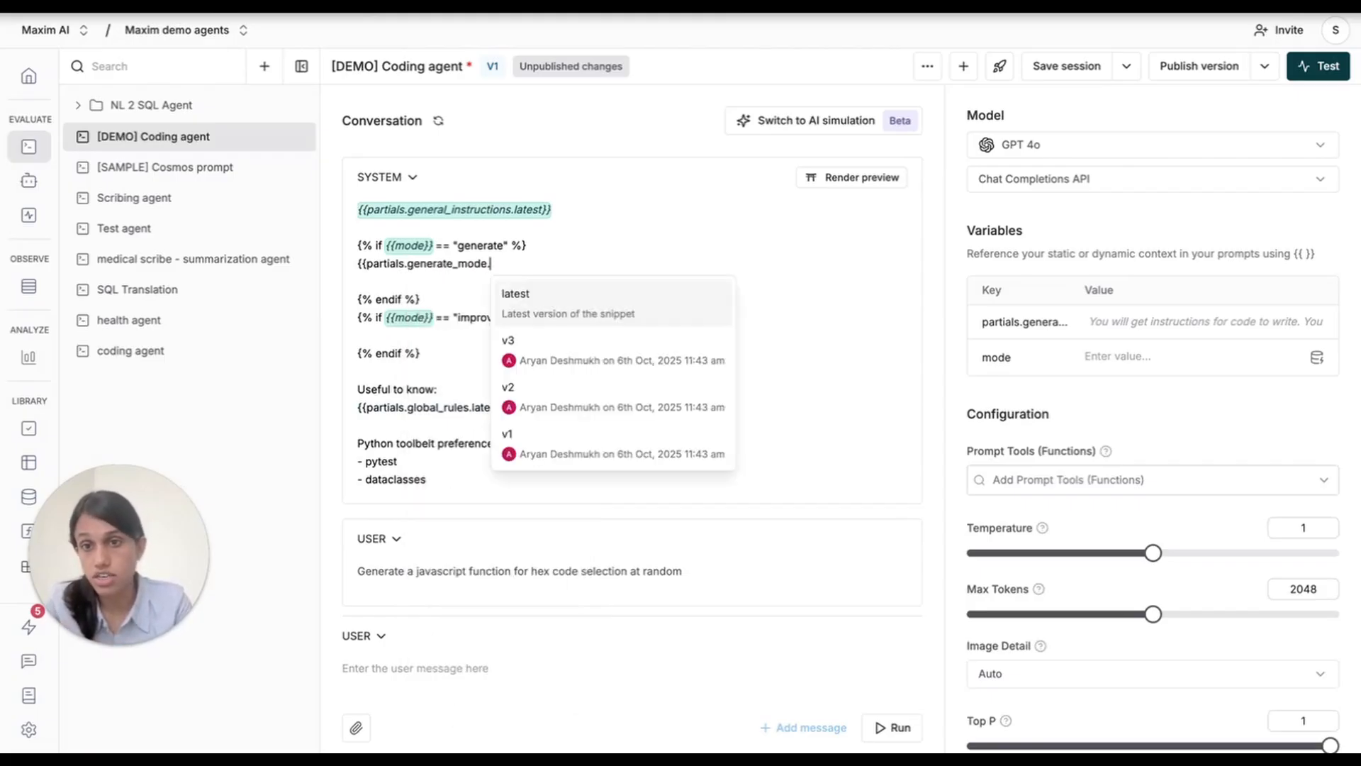
pyautogui.press('Return')
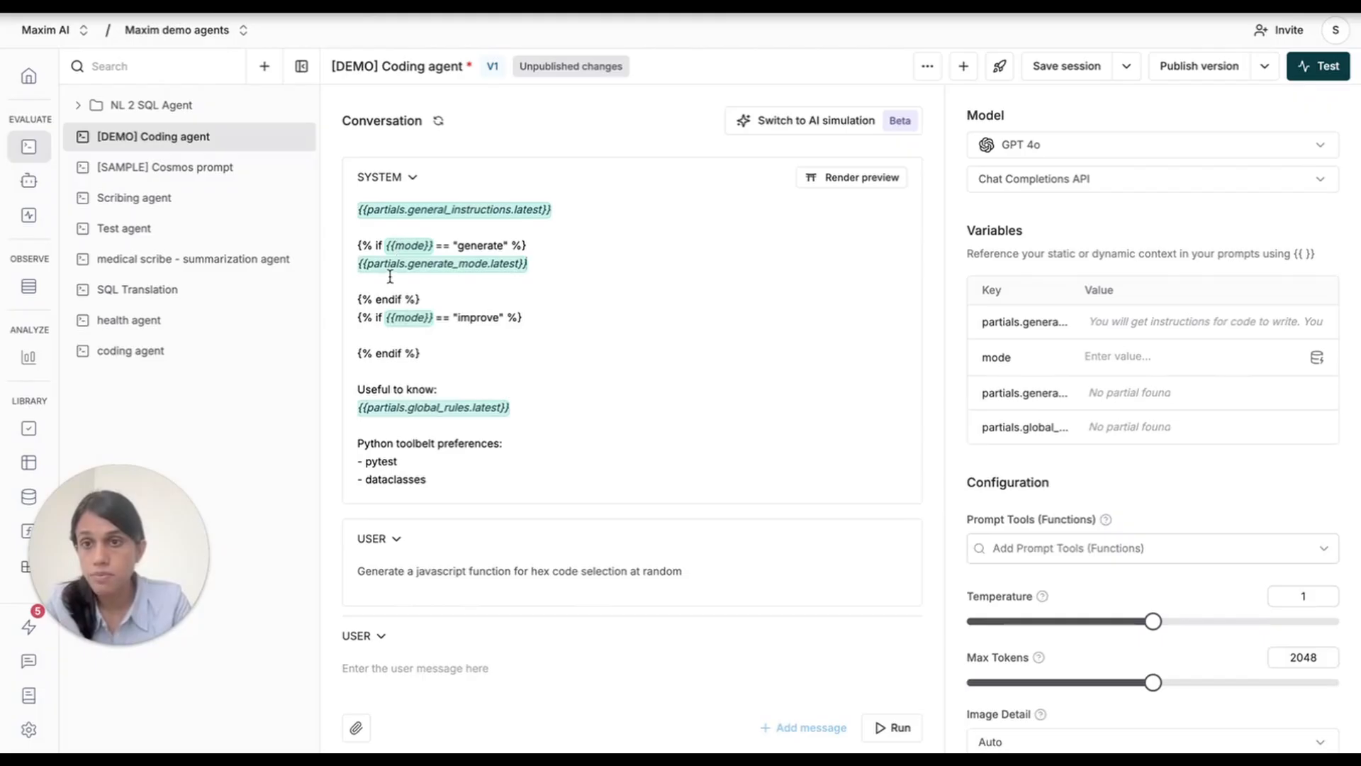
pyautogui.press('Down')
pyautogui.press('BackSpace')
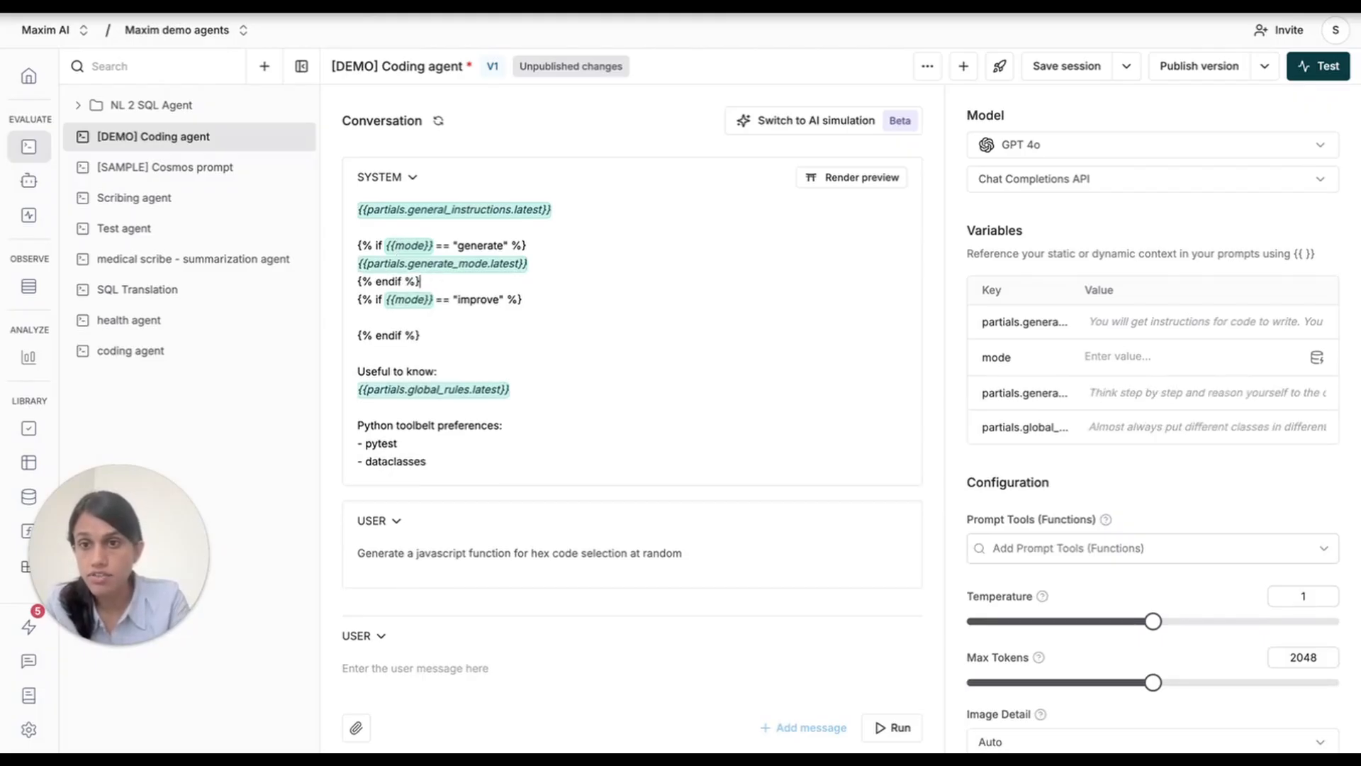
pyautogui.press('Return')
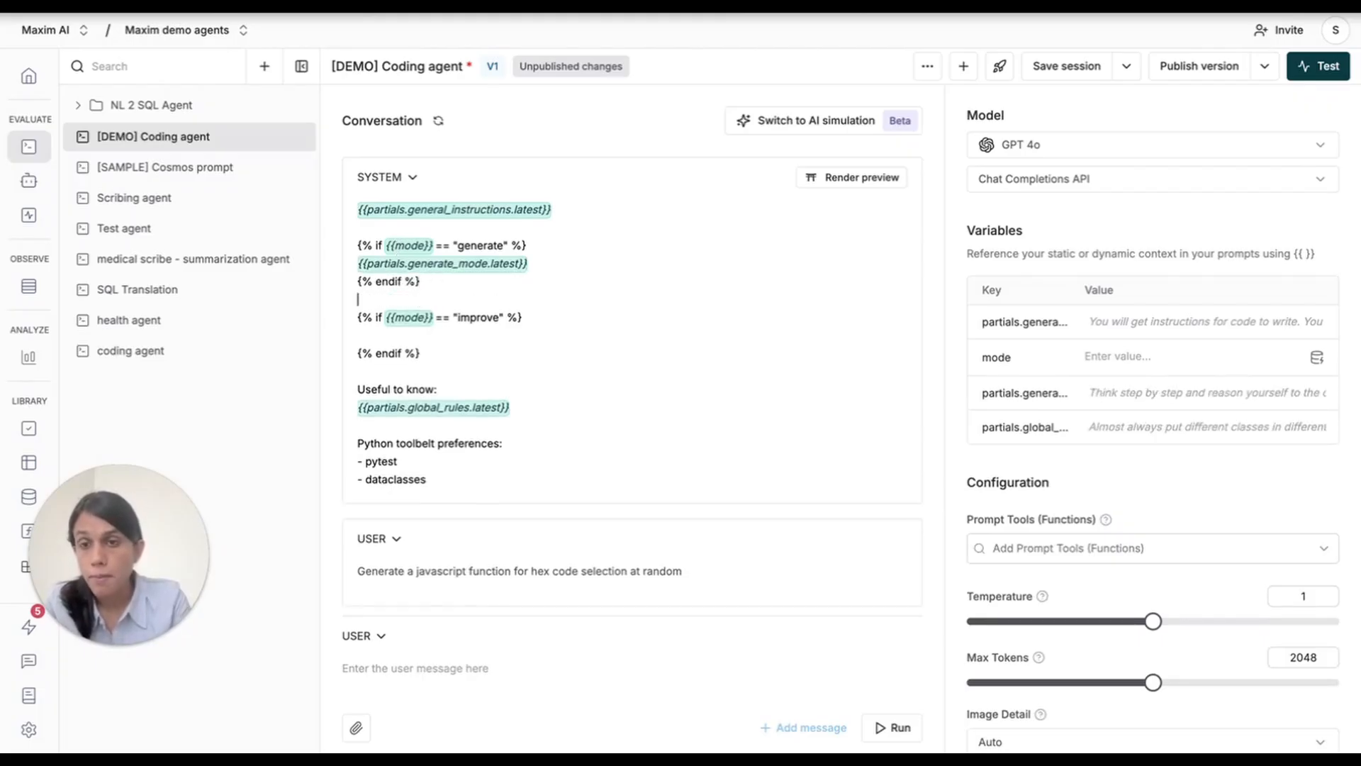
# Insert the latest version of the improve_mode partial inside the "improve" conditional block of the system message.
pyautogui.click(392, 339)
pyautogui.write('{{')
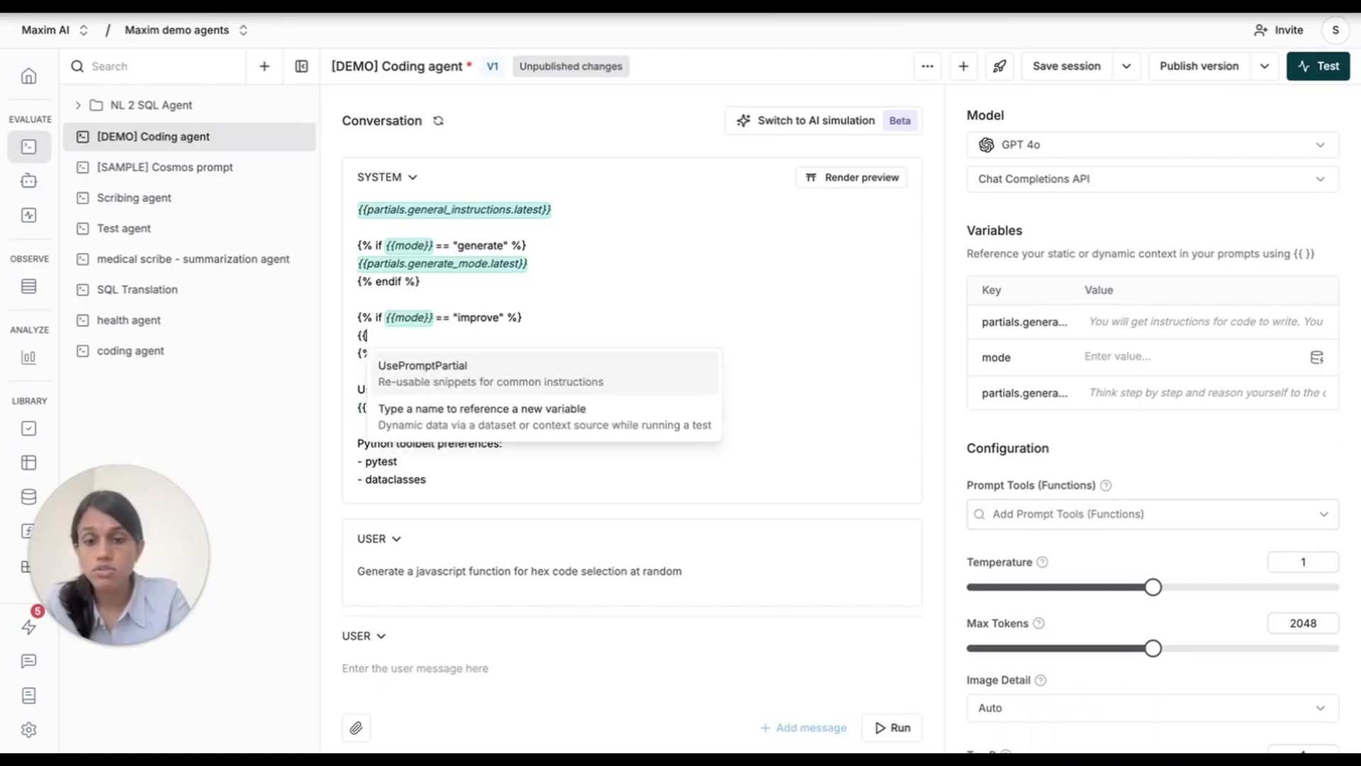
pyautogui.write('partials.')
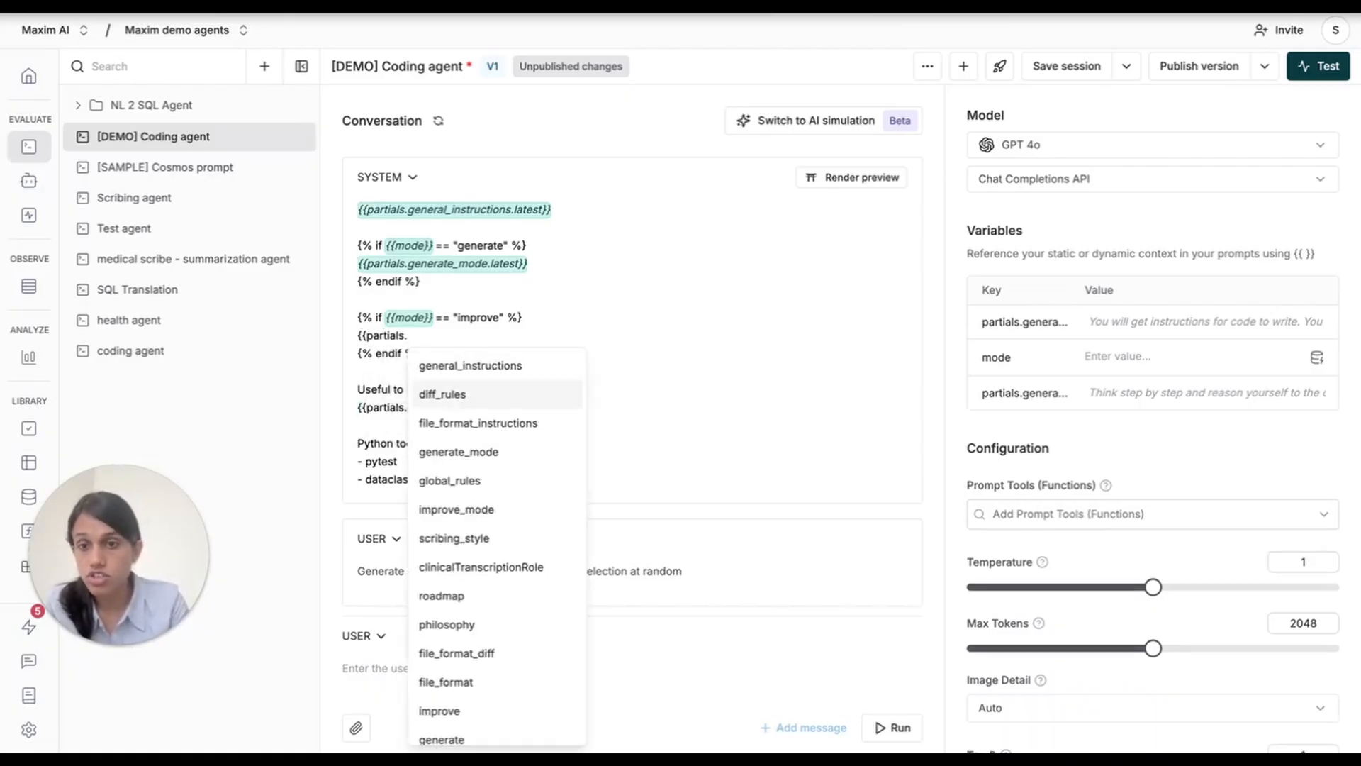
pyautogui.press('Down')
pyautogui.press('Down')
pyautogui.press('Down')
pyautogui.press('Down')
pyautogui.press('Return')
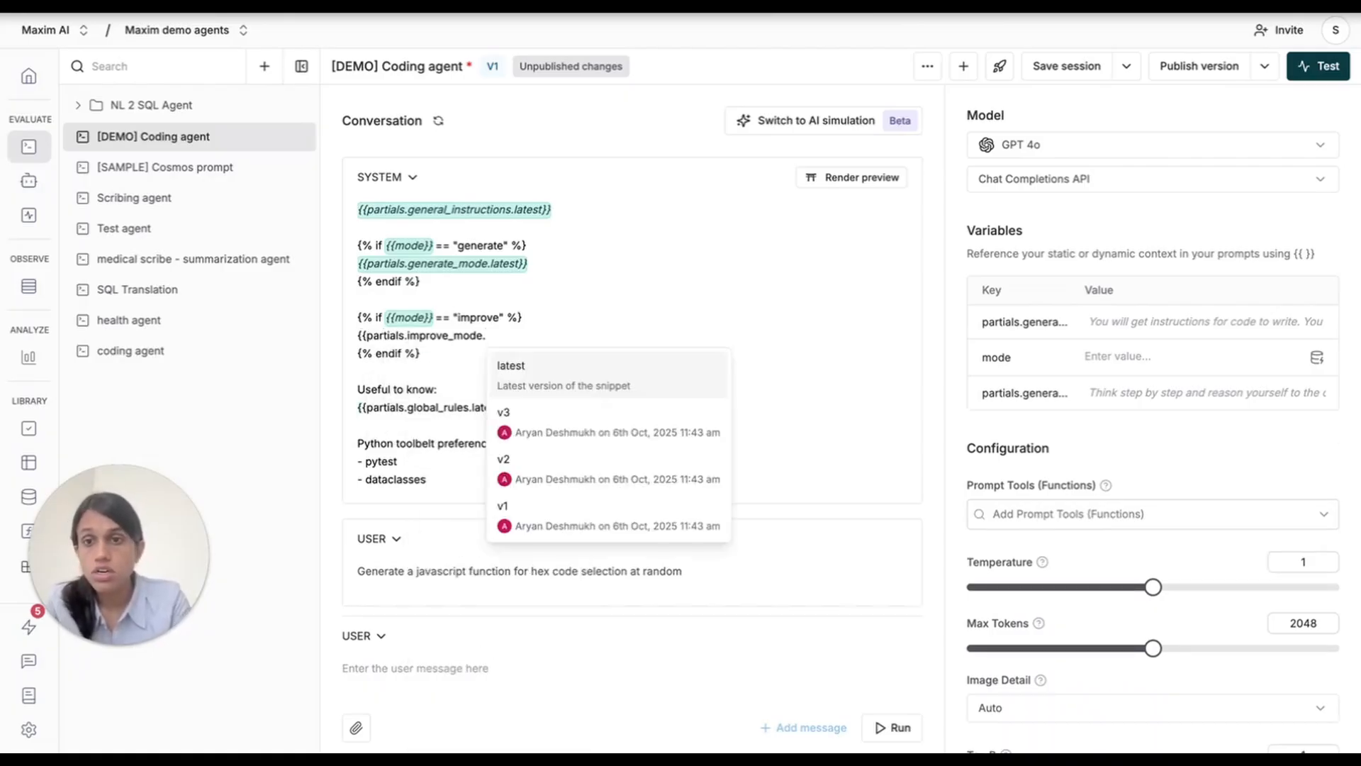
pyautogui.press('Return')
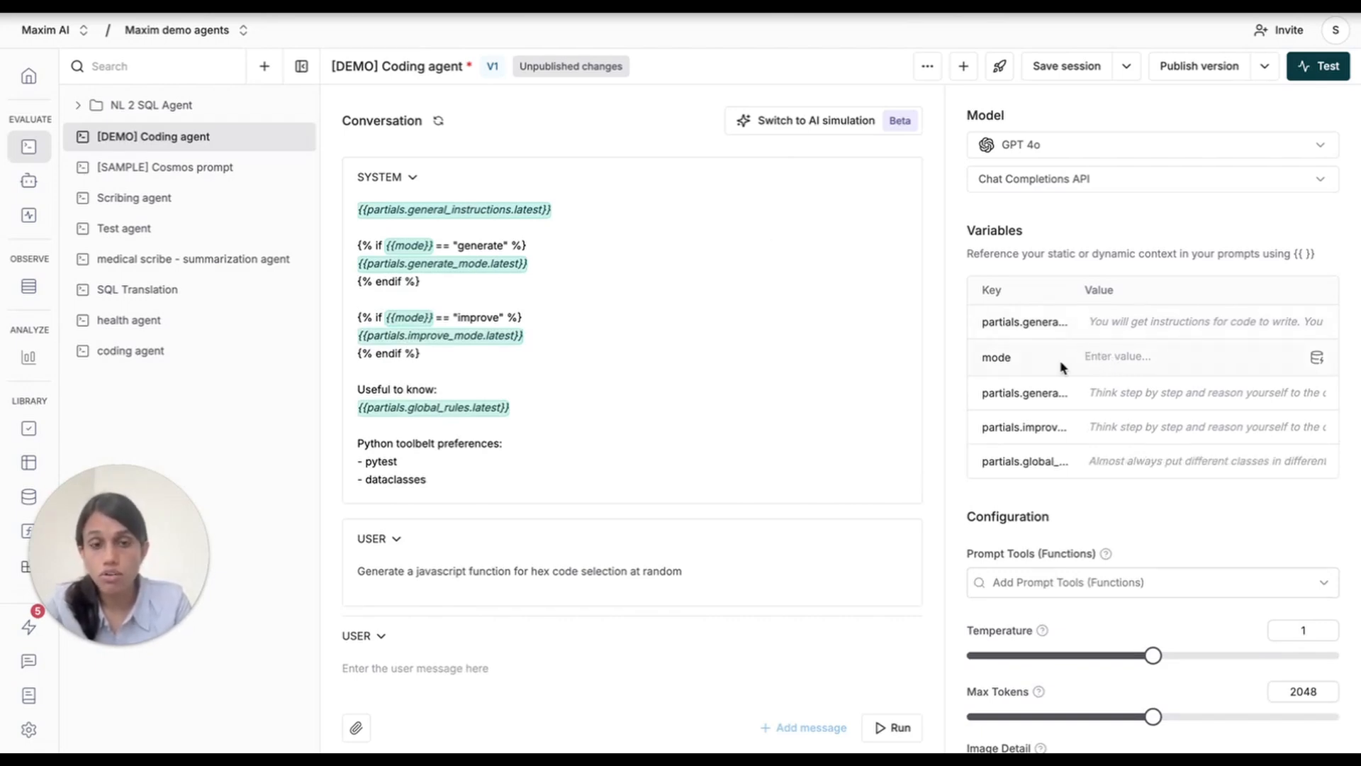
# Set the mode variable to generate and publish version V2 with the description "Added partials and conditional usage".
pyautogui.click(1151, 354)
pyautogui.write('generate')
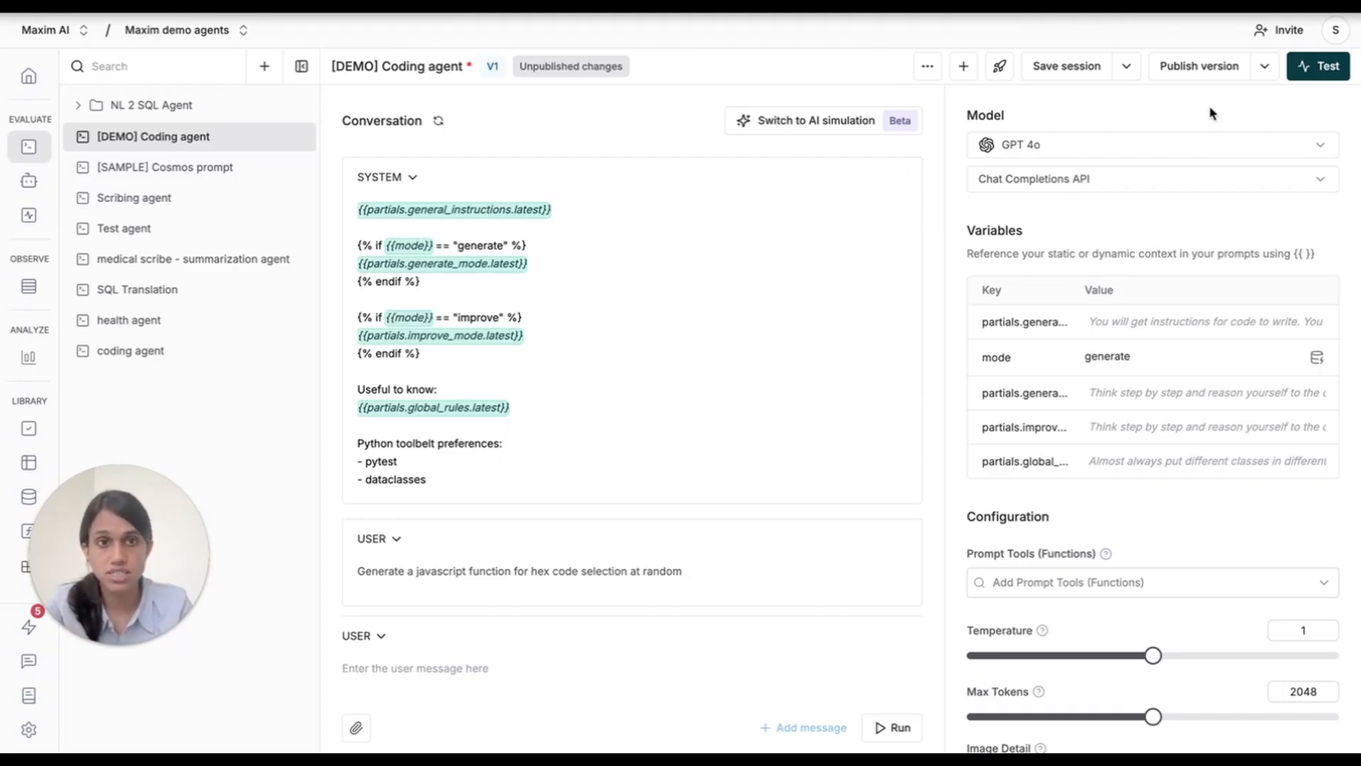
pyautogui.click(1188, 76)
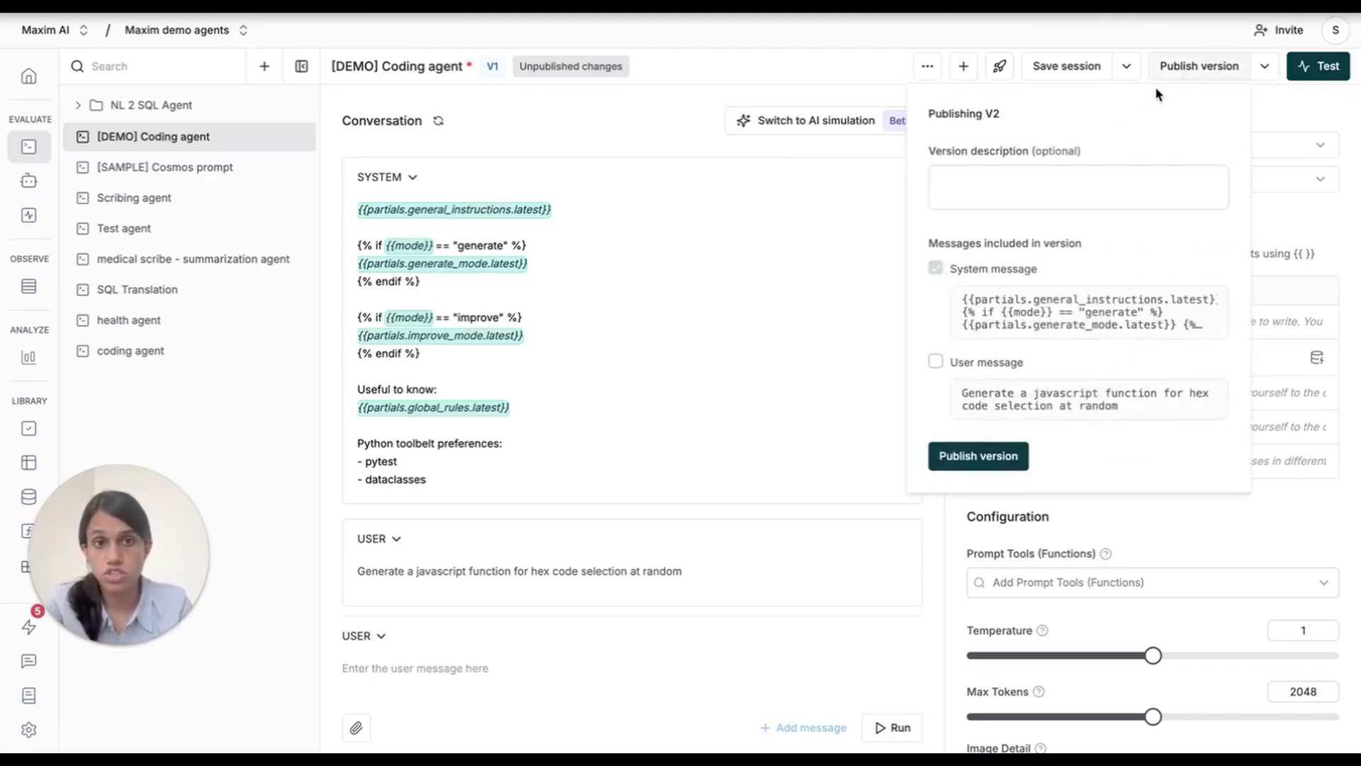
pyautogui.click(1010, 201)
pyautogui.write('Adde')
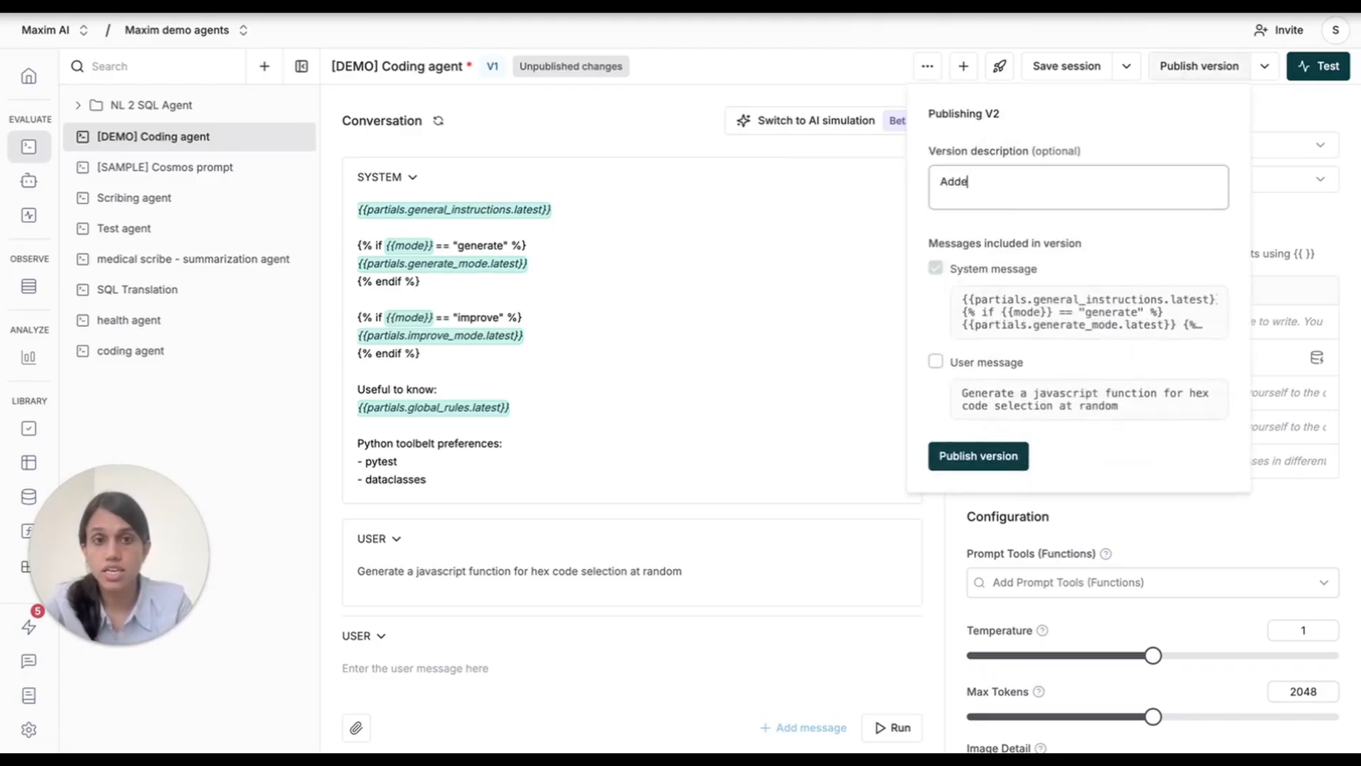
pyautogui.write('d partials and conditional ')
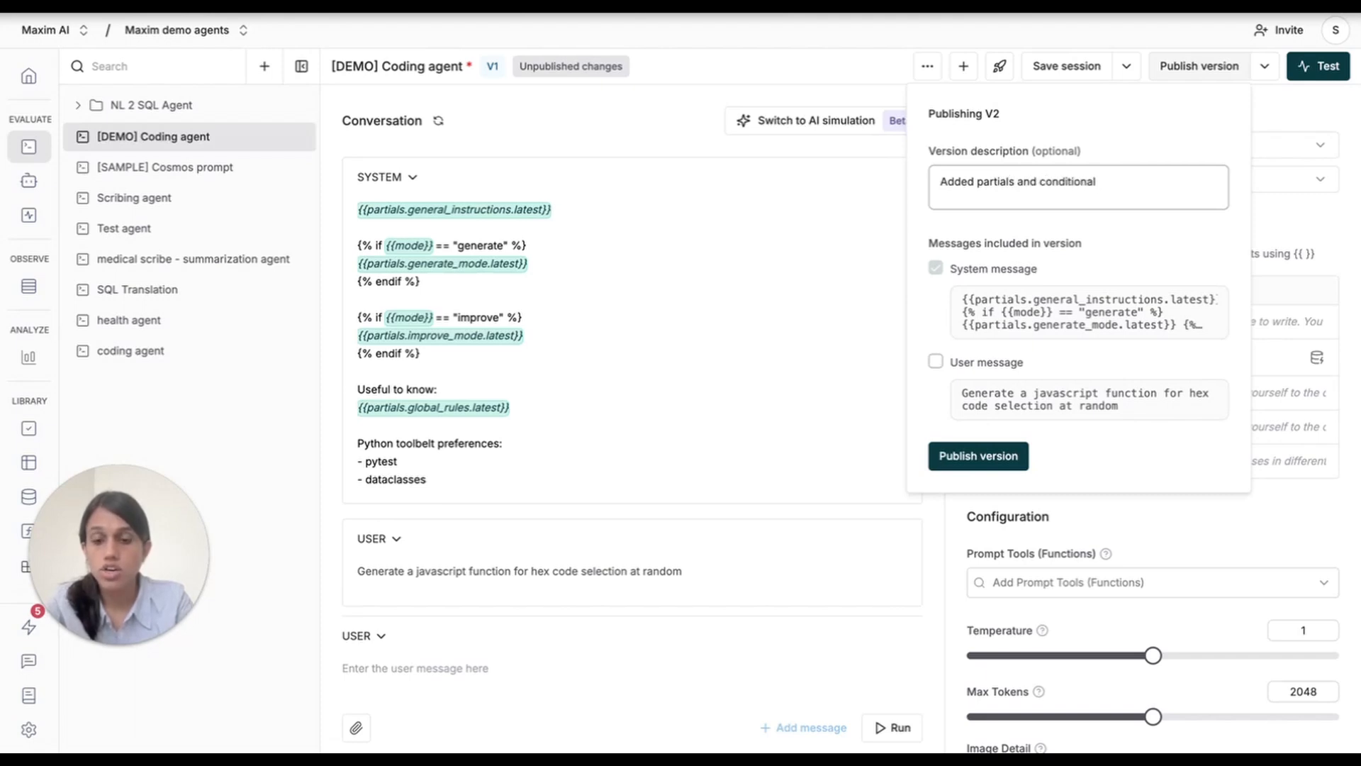
pyautogui.write('usage')
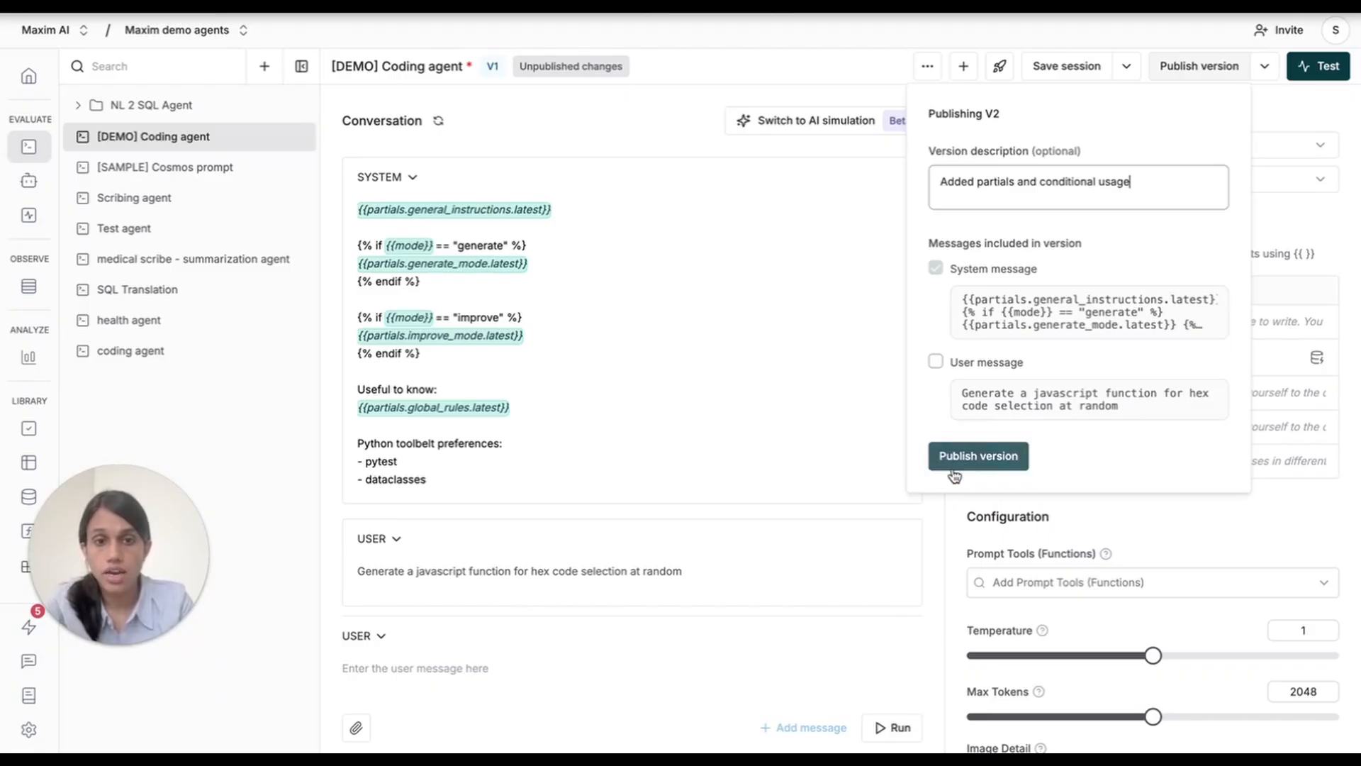
pyautogui.click(954, 466)
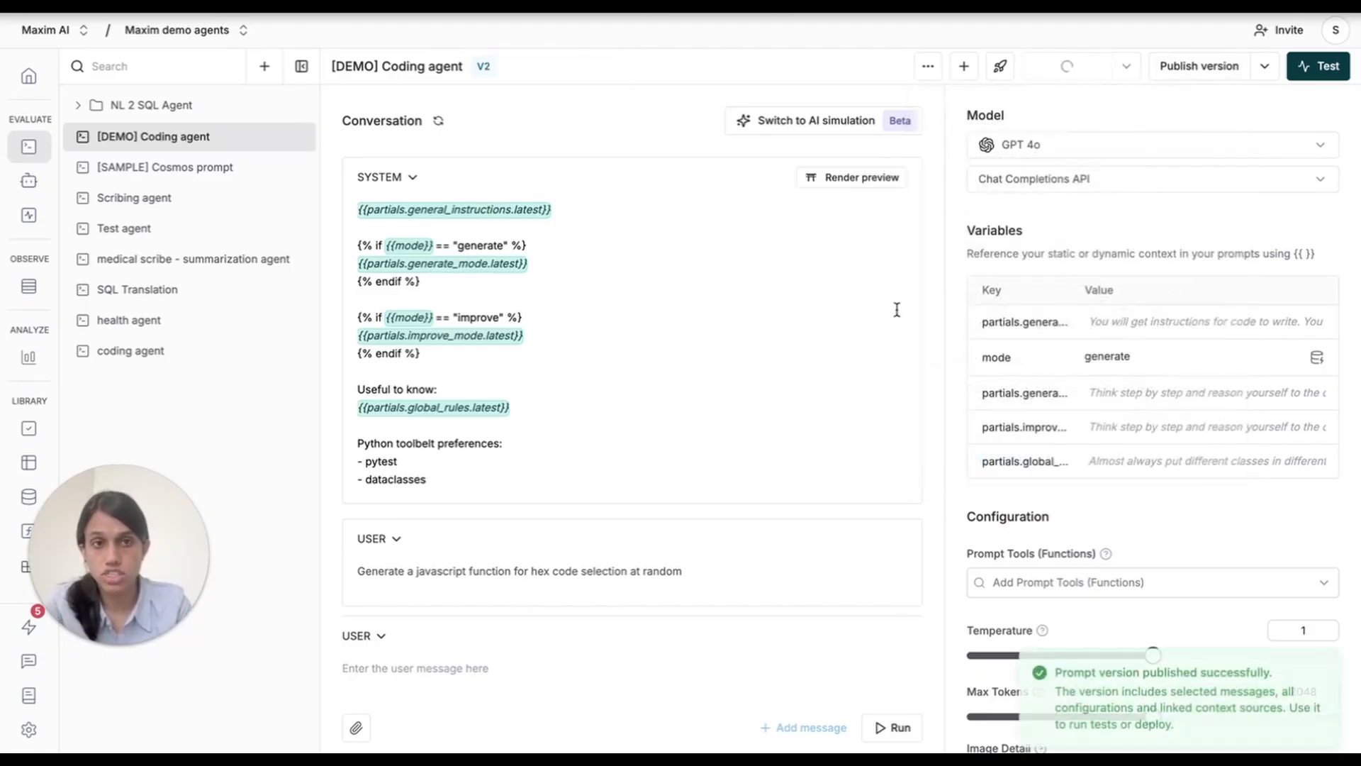
# Check the list of published prompt versions and read the full content of the generate_mode partial among the variables.
pyautogui.click(1265, 66)
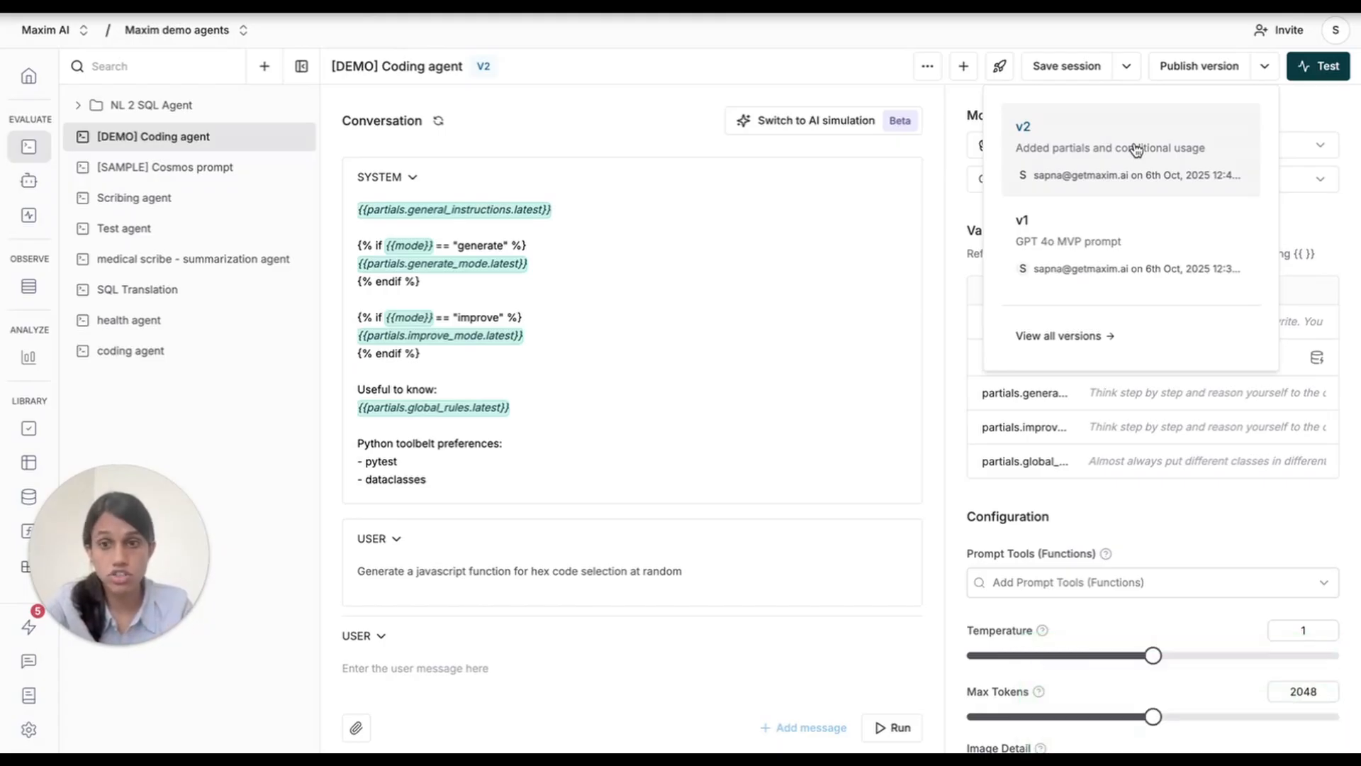
pyautogui.click(937, 176)
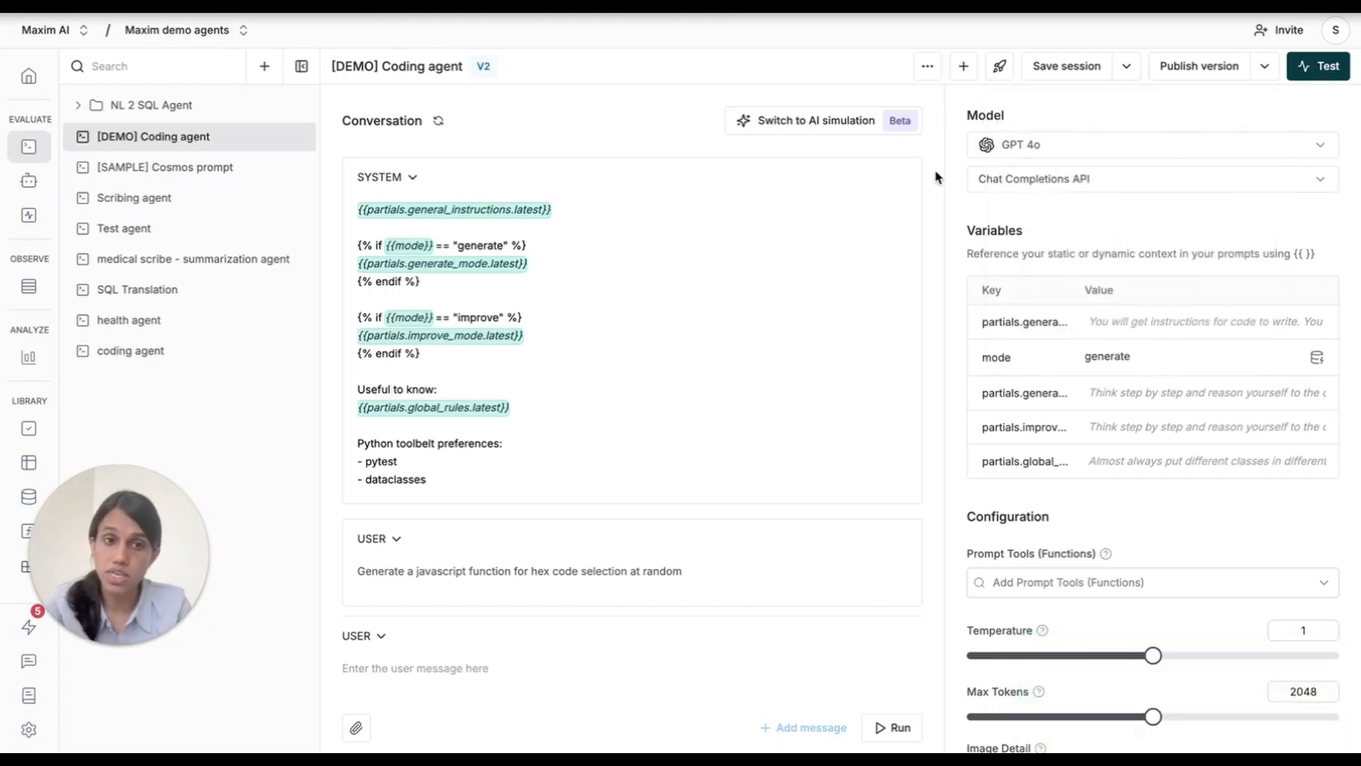
pyautogui.moveTo(1118, 392)
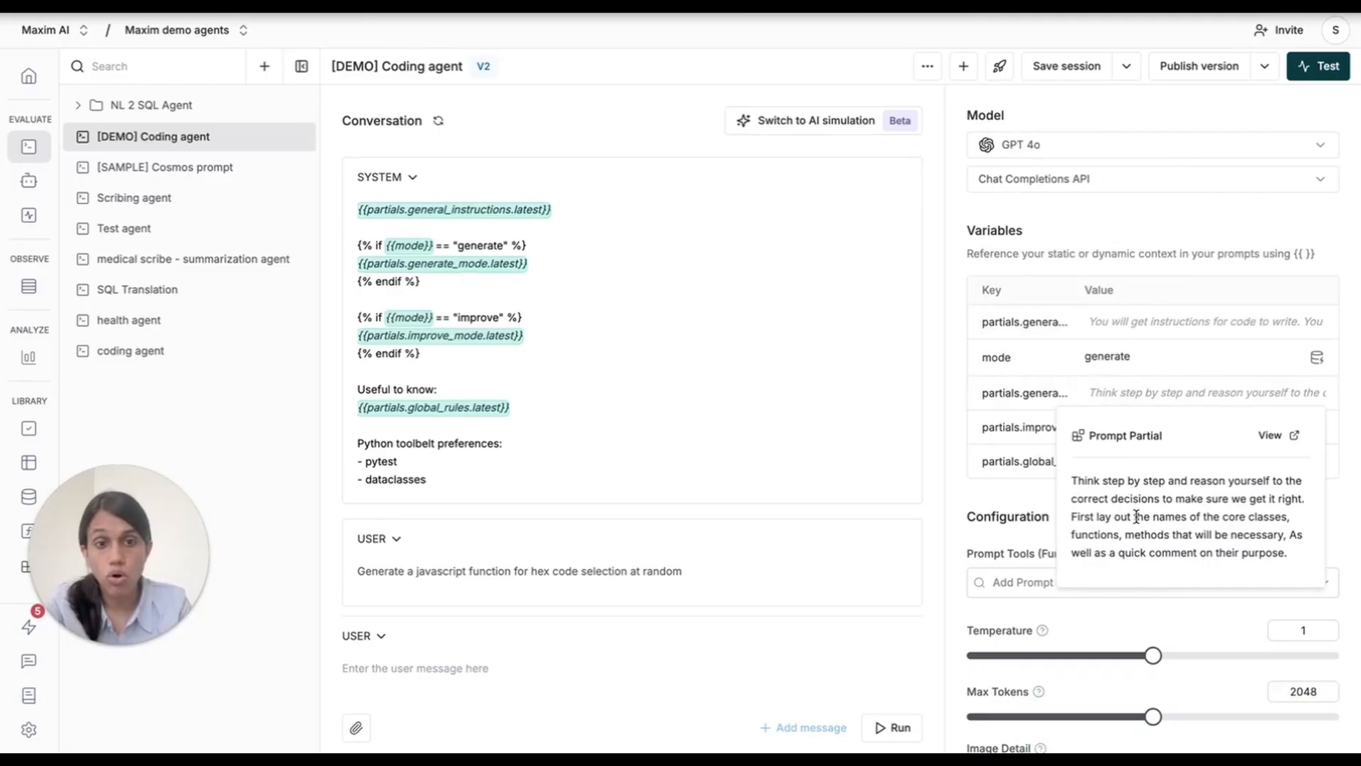
pyautogui.scroll(-5, 1136, 521)
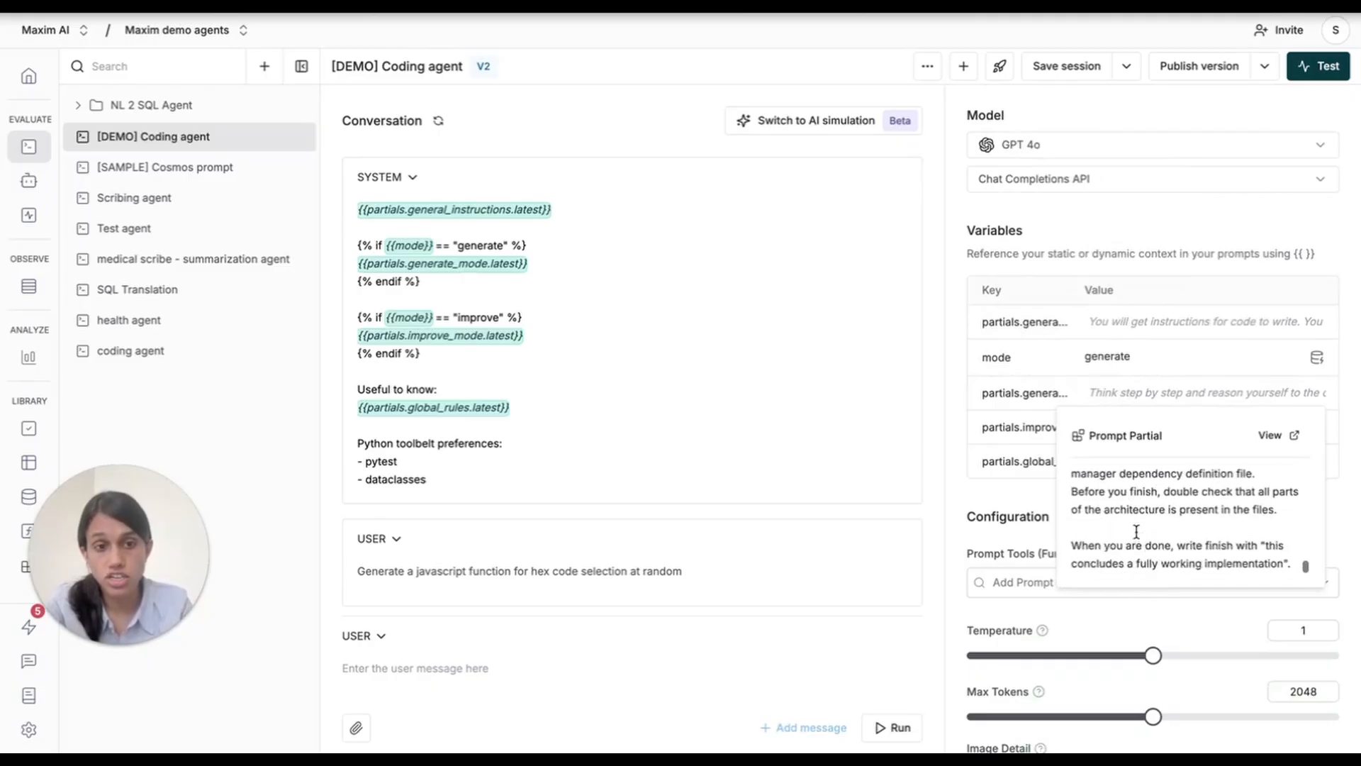
pyautogui.moveTo(1134, 429)
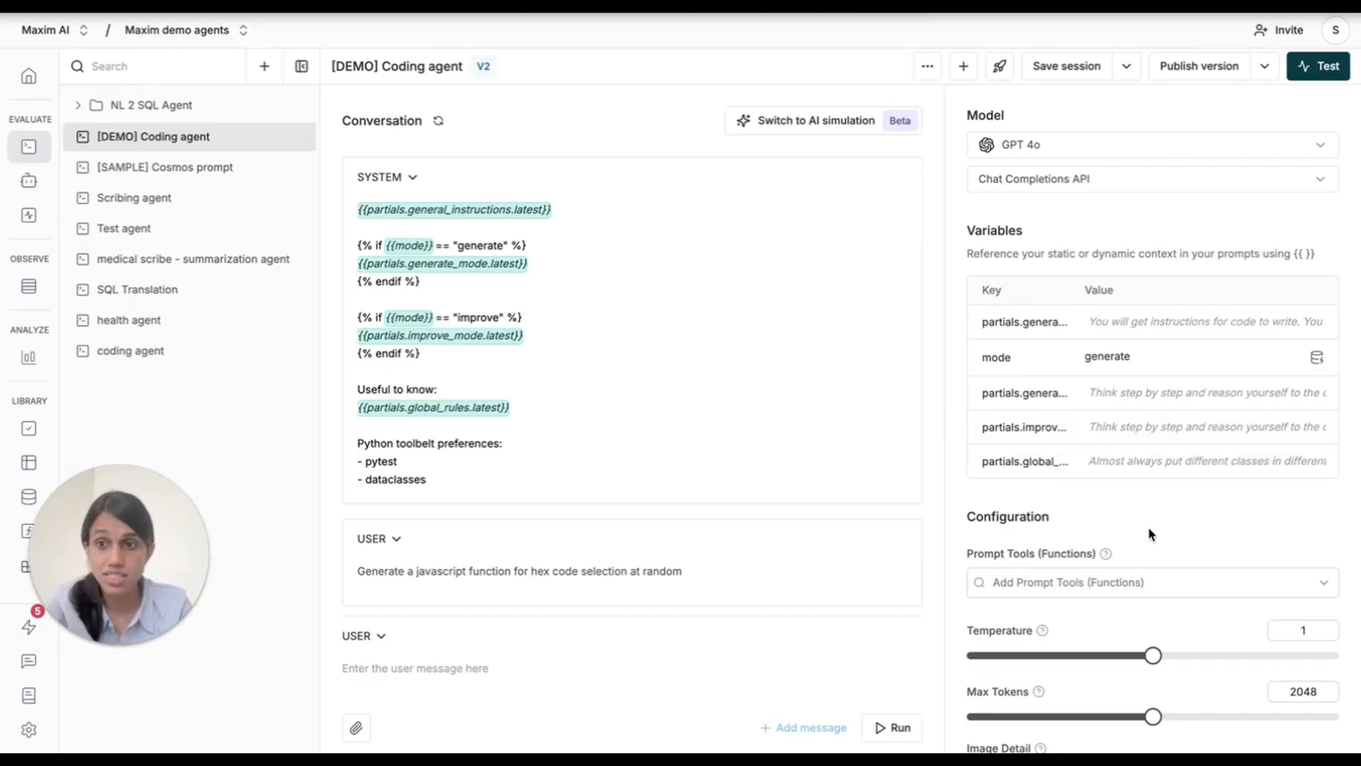
# Review the model configuration, including the response format options in the advanced parameters, and the prompt's active deployments.
pyautogui.scroll(-3, 1148, 533)
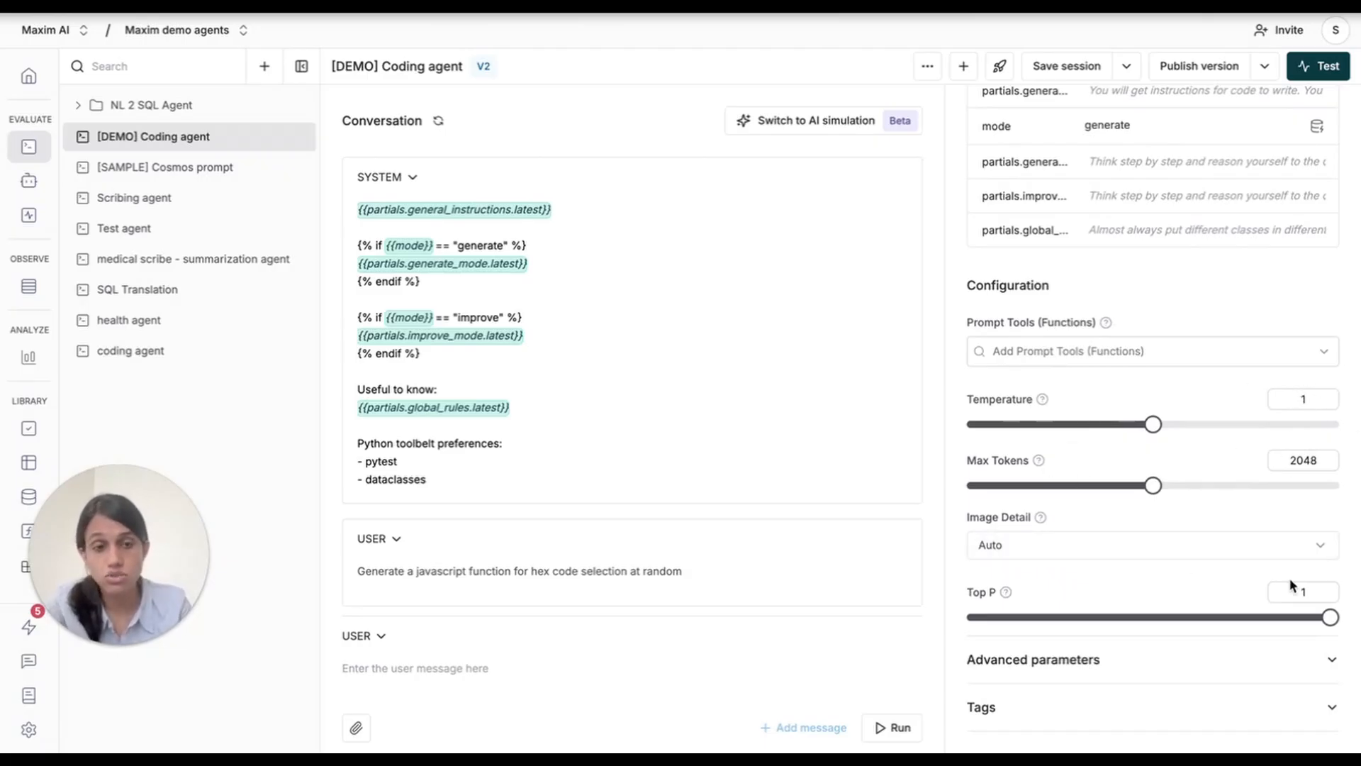
pyautogui.click(1110, 666)
pyautogui.scroll(-3, 1111, 665)
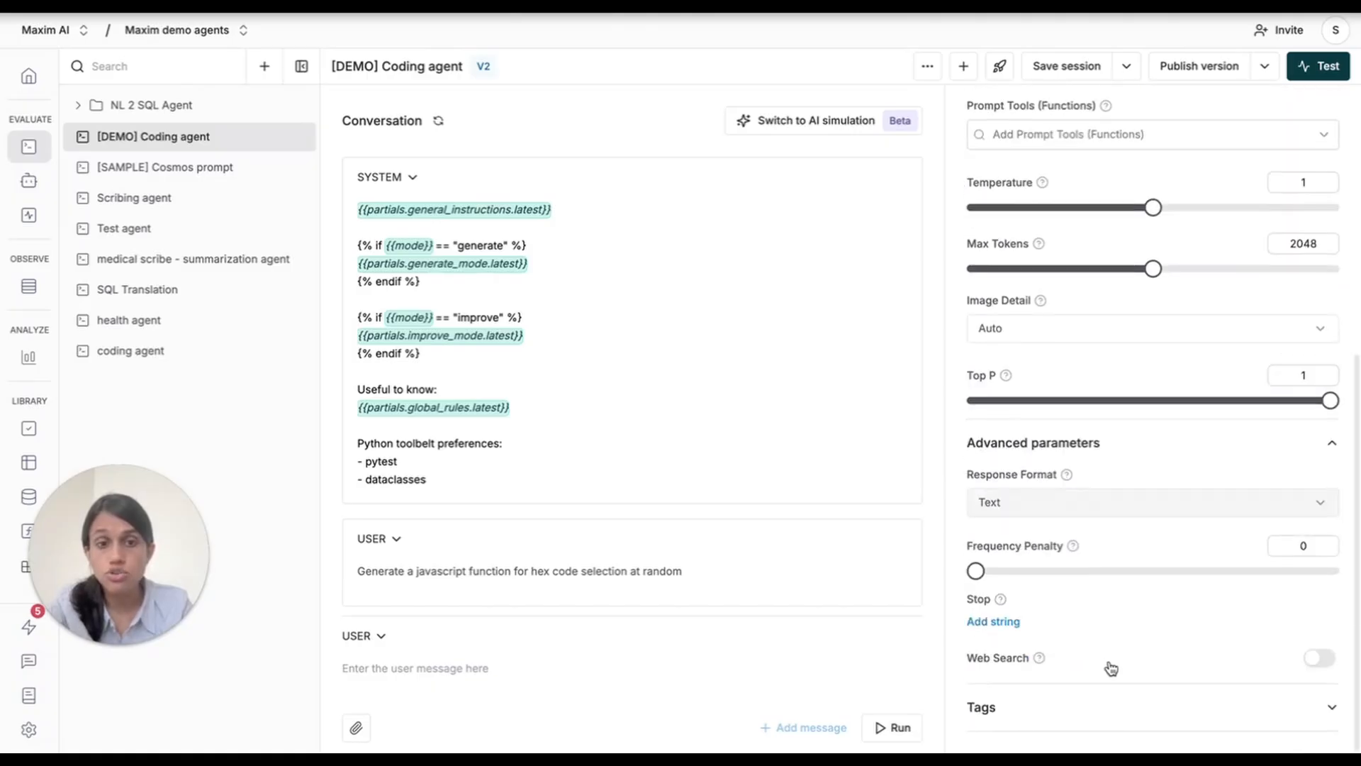
pyautogui.click(1035, 516)
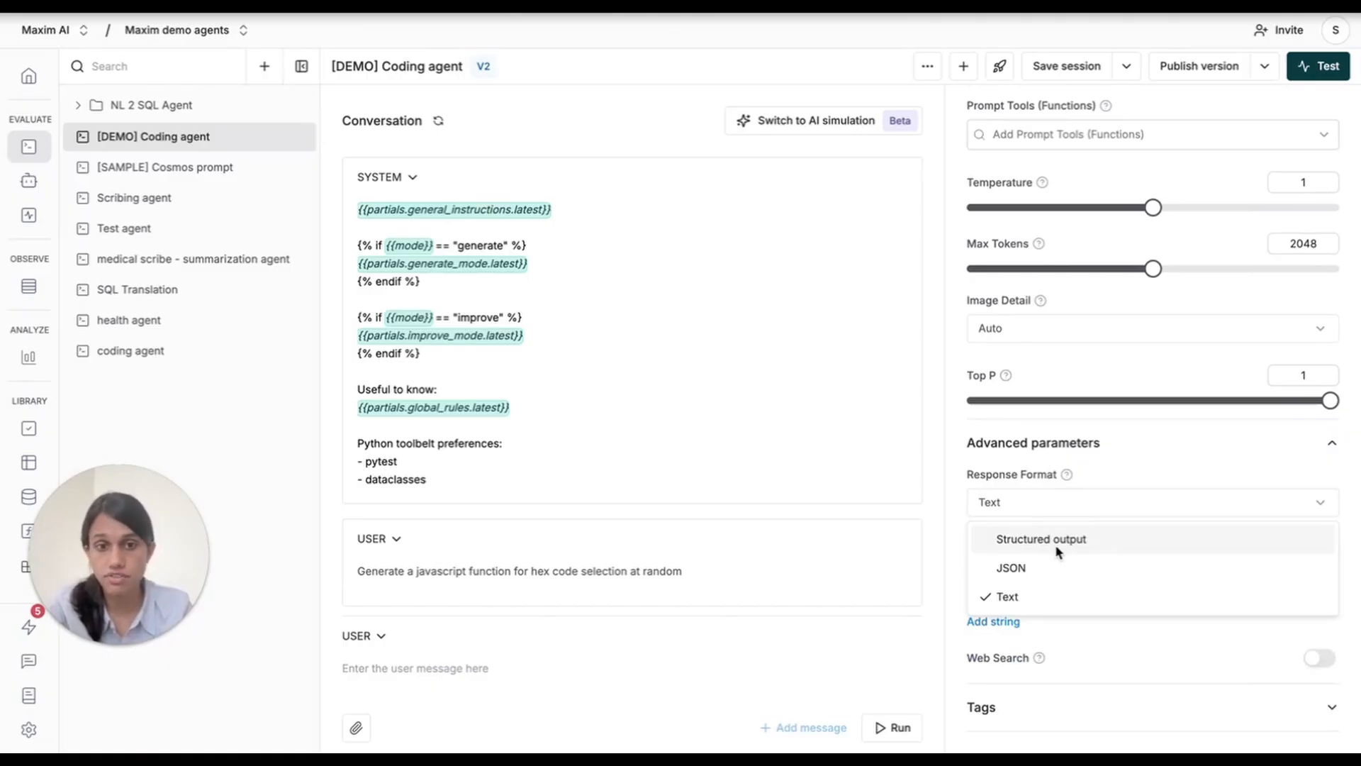
pyautogui.click(1159, 443)
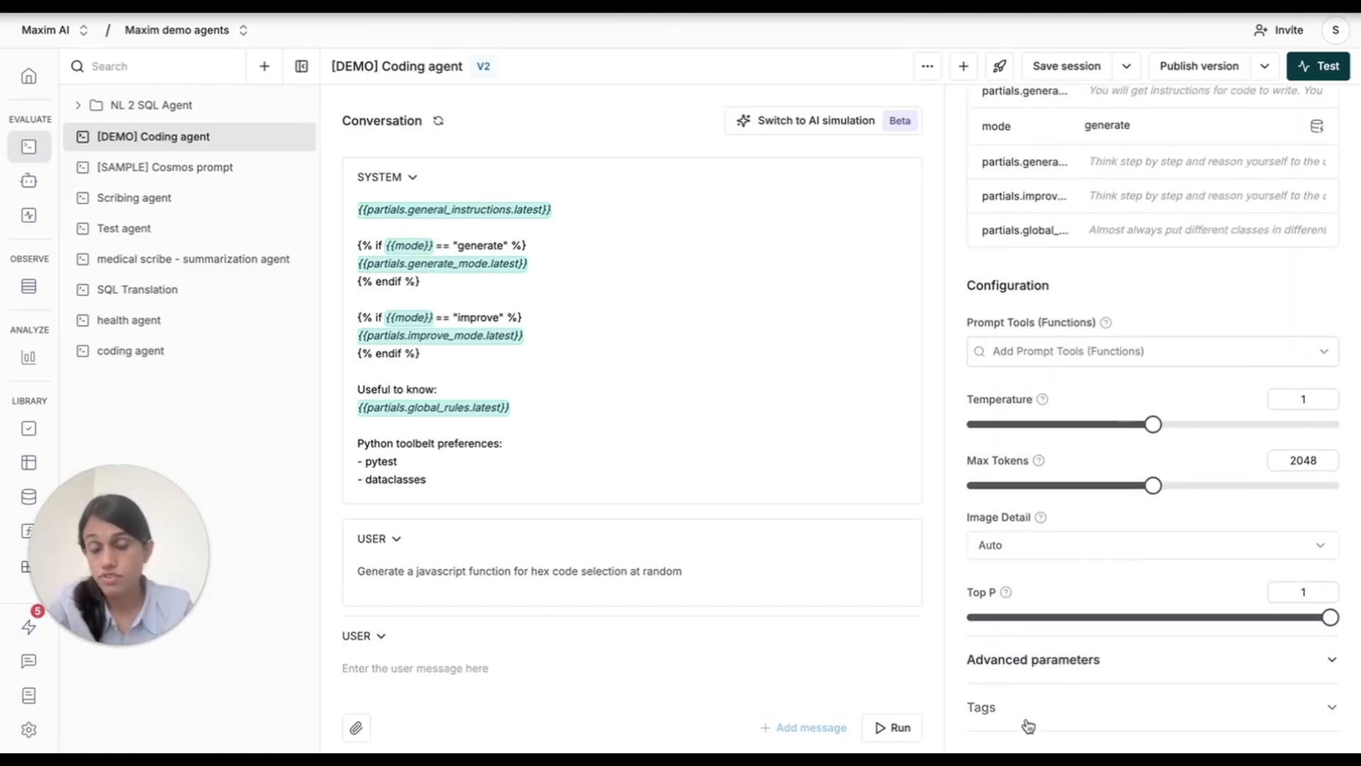
pyautogui.scroll(3, 1198, 274)
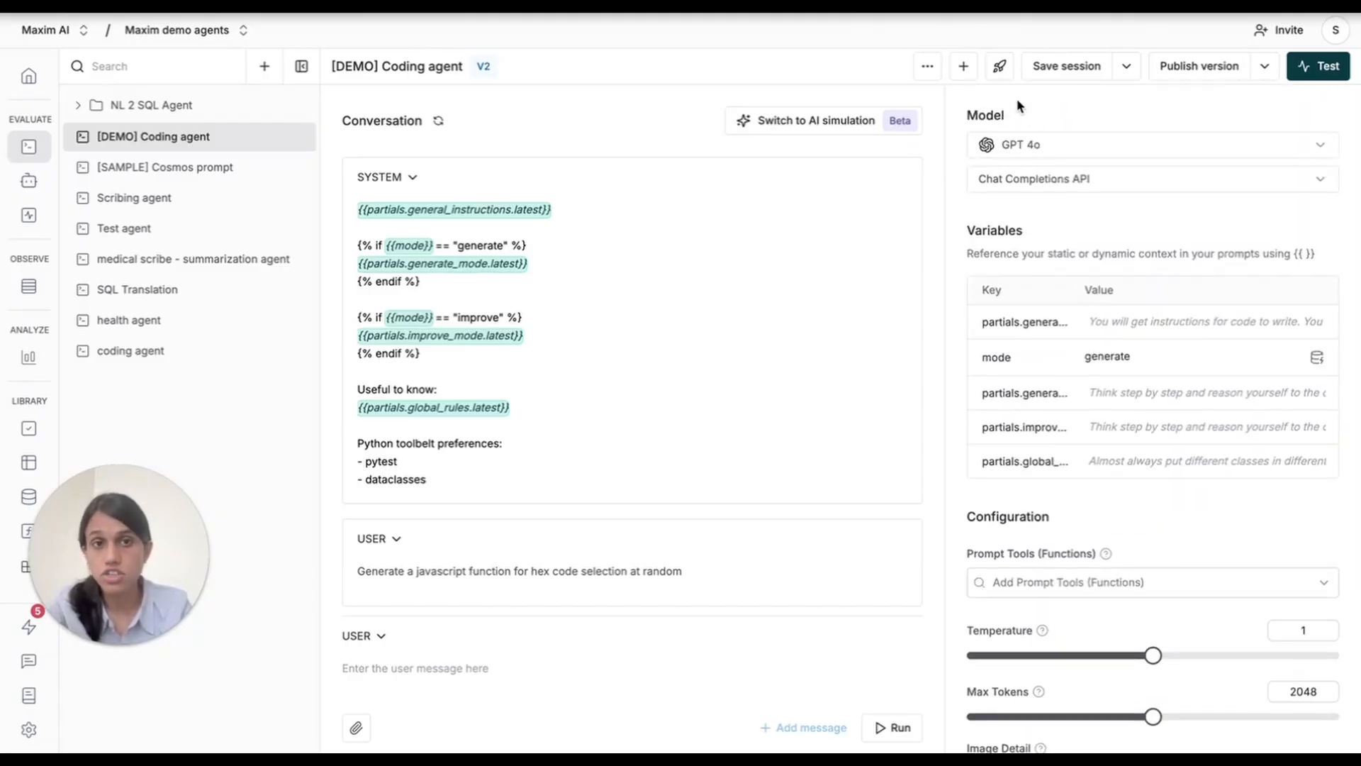
pyautogui.click(1000, 68)
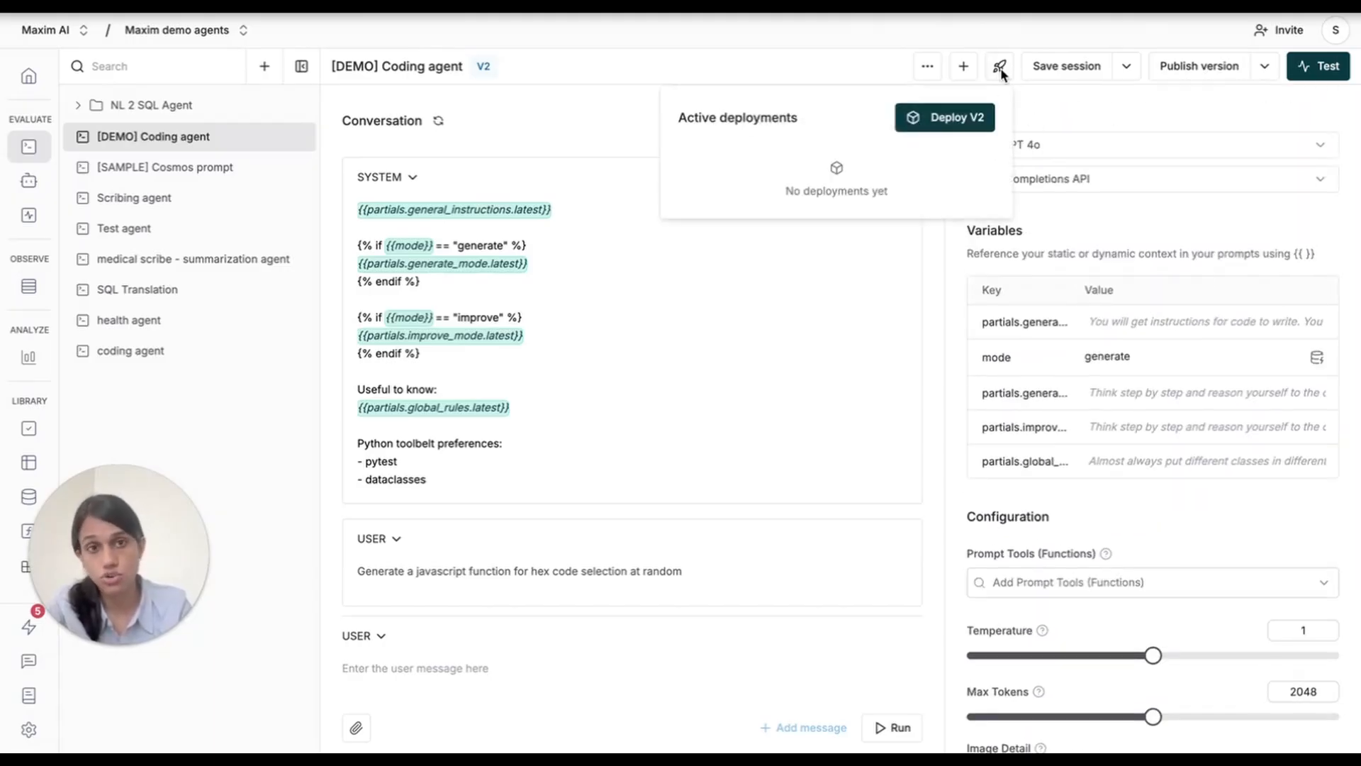
pyautogui.click(1051, 114)
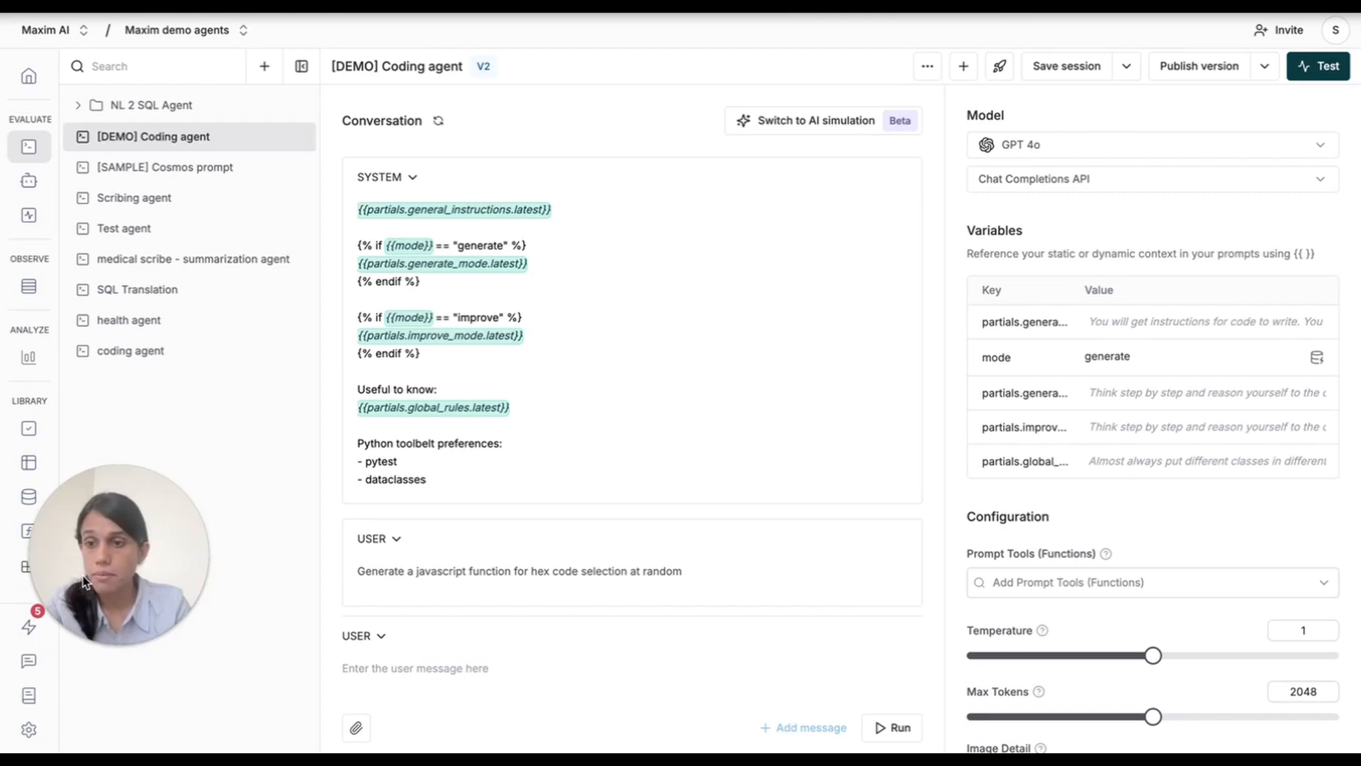
# Examine the [Demo] Coding agent dataset, including the mode and full conversation history of the "Refactor this JavaScript function" entry.
pyautogui.click(61, 466)
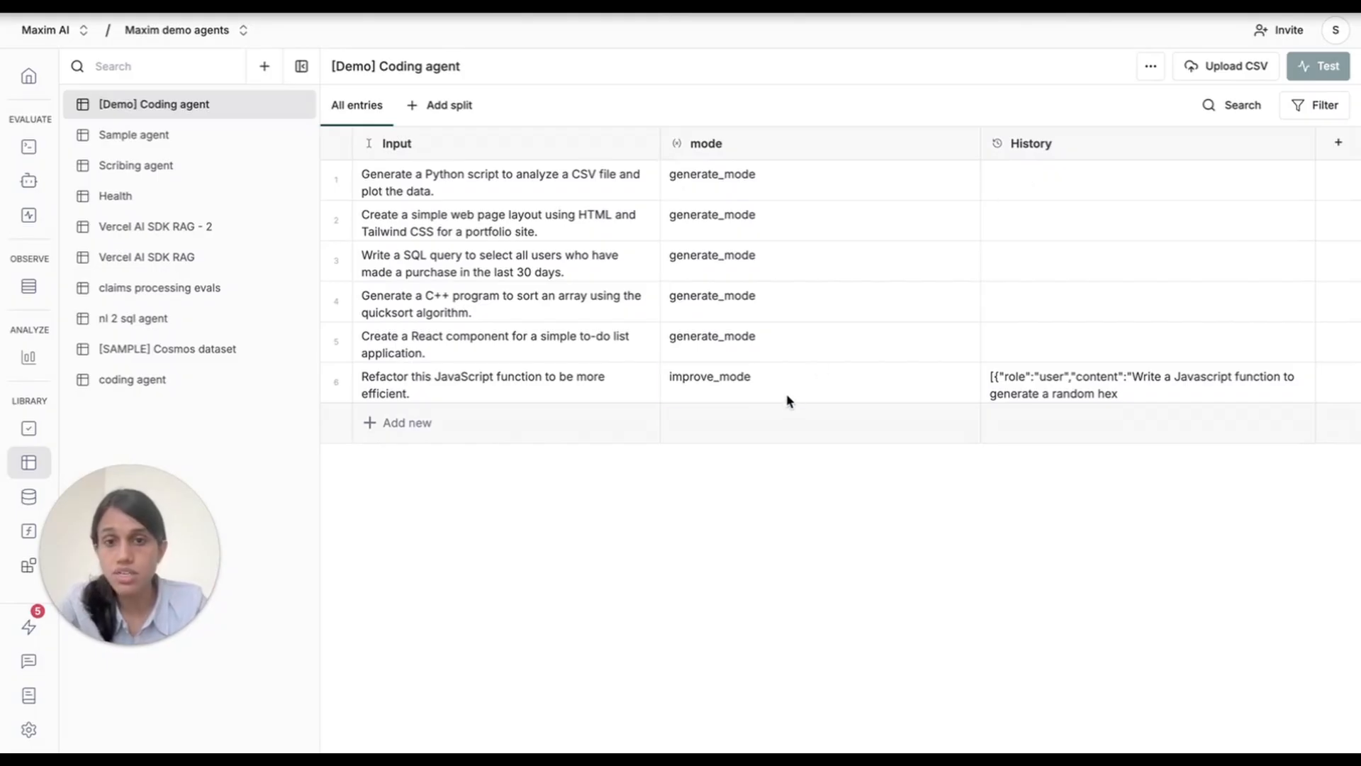
pyautogui.click(813, 387)
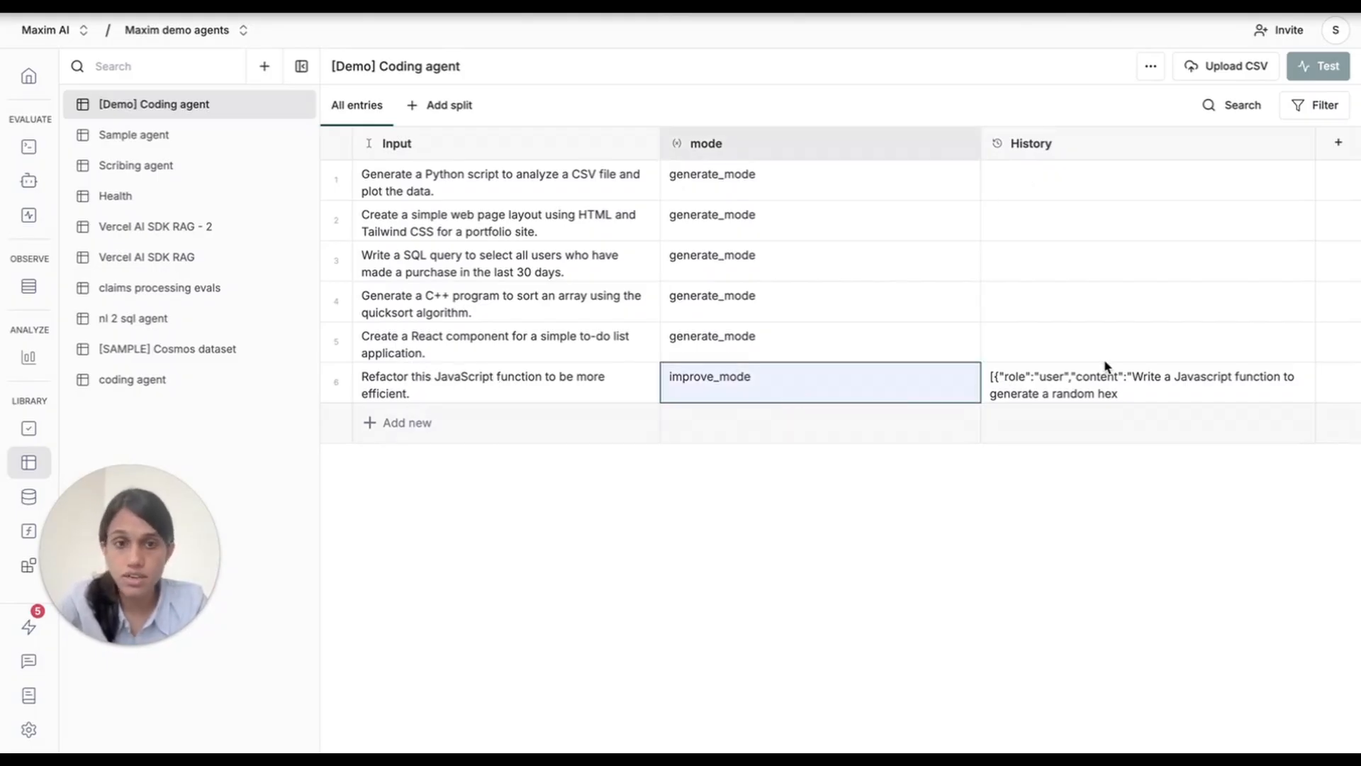
pyautogui.click(1078, 394)
pyautogui.click(1078, 392)
pyautogui.hscroll(5, 1163, 436)
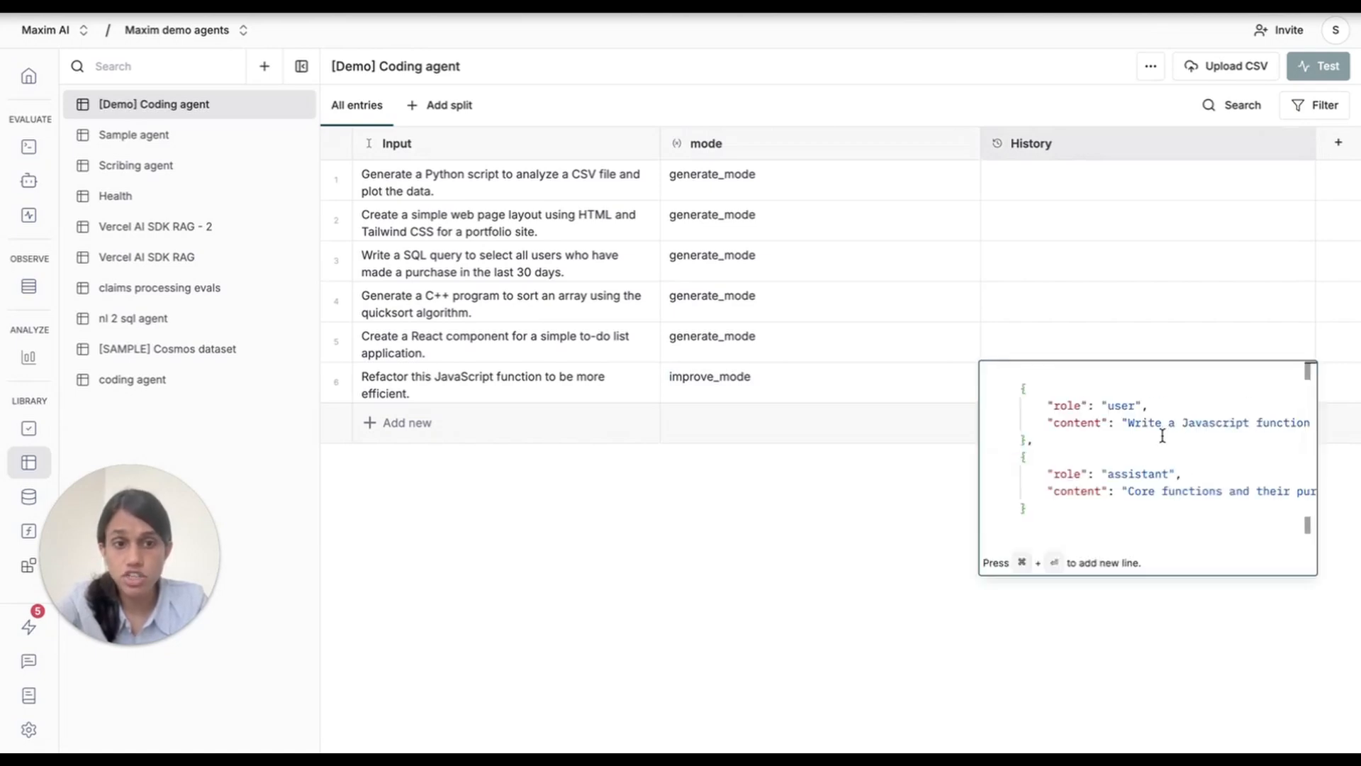
pyautogui.hscroll(5, 1215, 430)
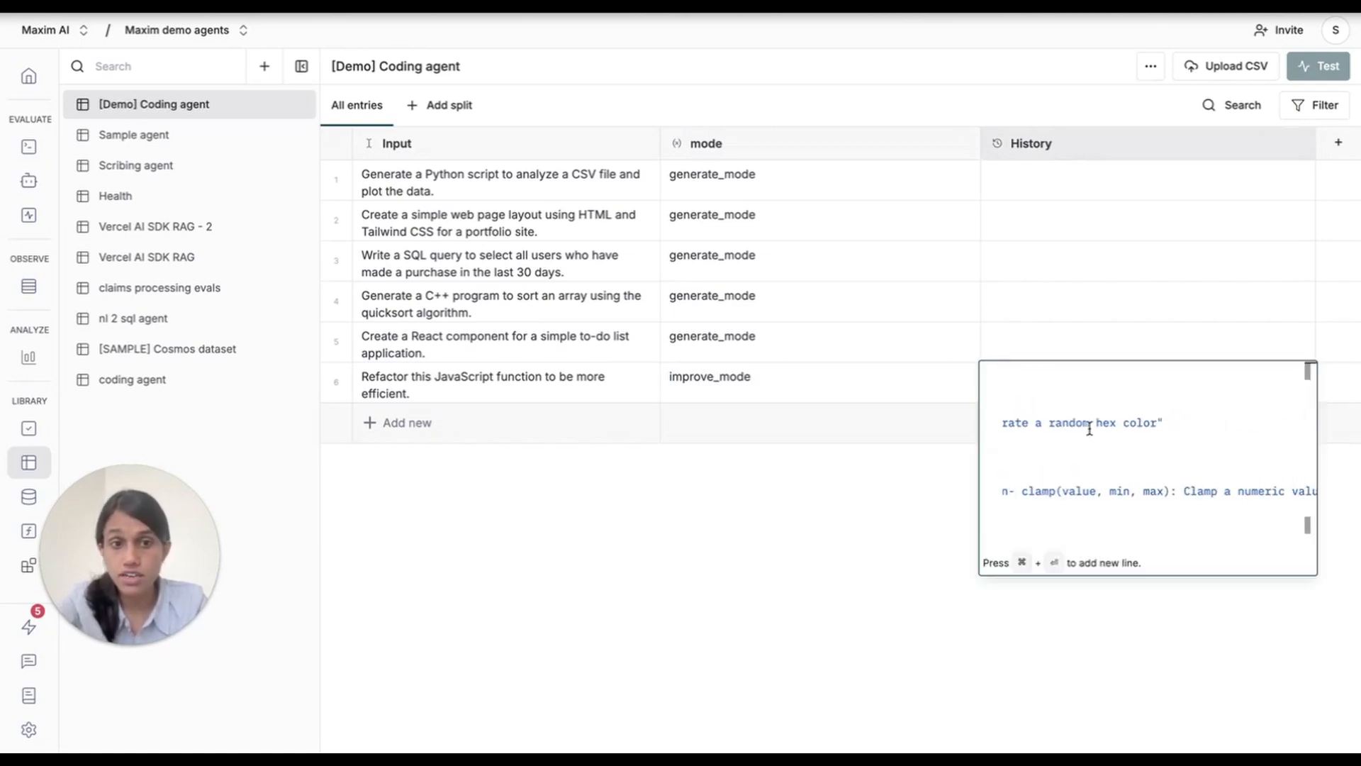
pyautogui.hscroll(-10, 1149, 423)
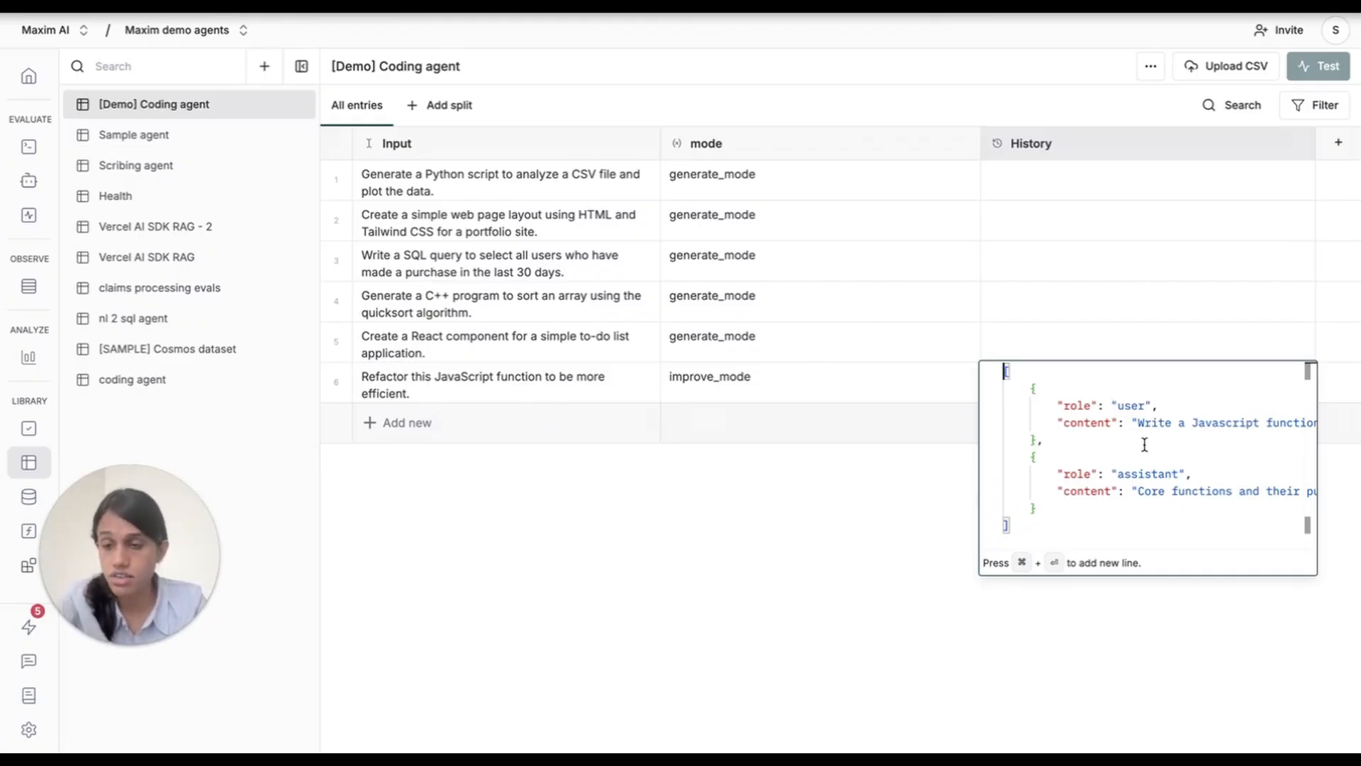
pyautogui.click(842, 536)
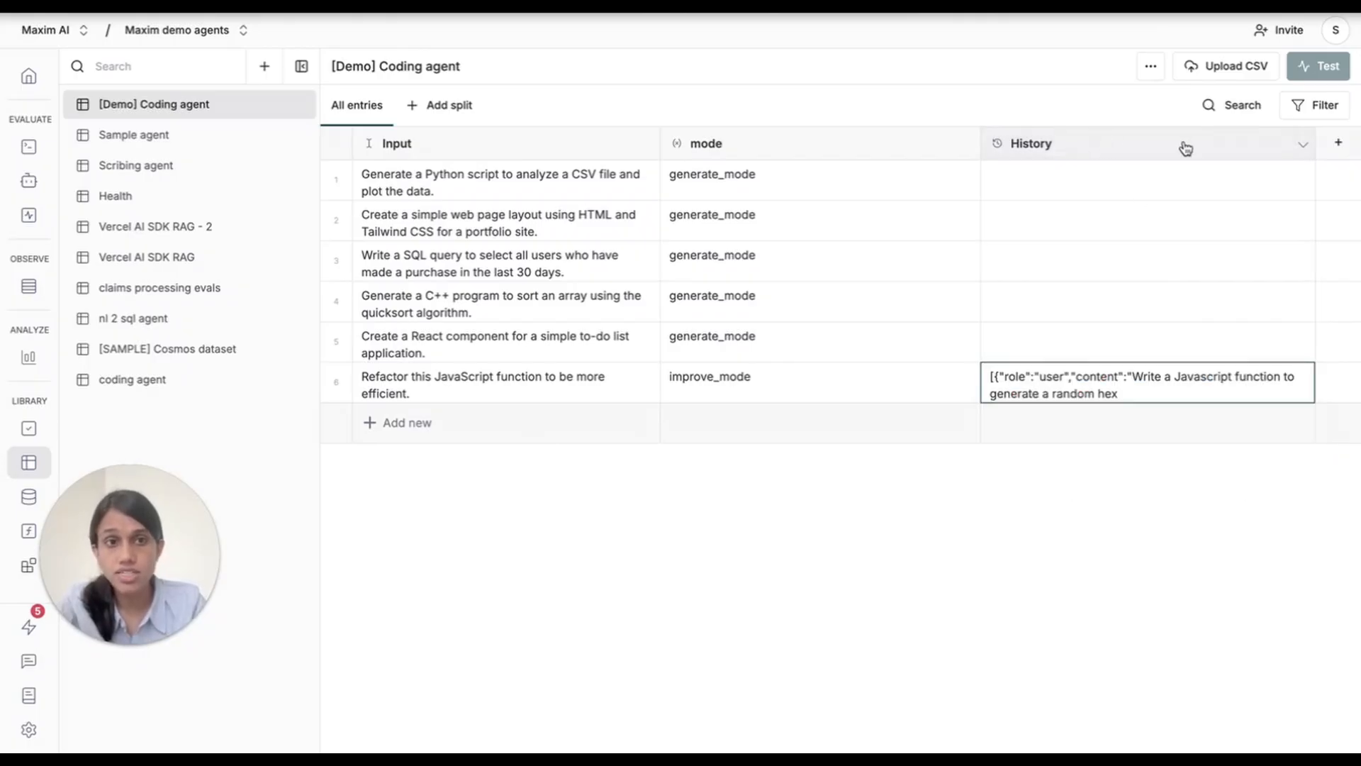
# Check the column type of the dataset's History column in its edit settings without changing it.
pyautogui.click(1305, 149)
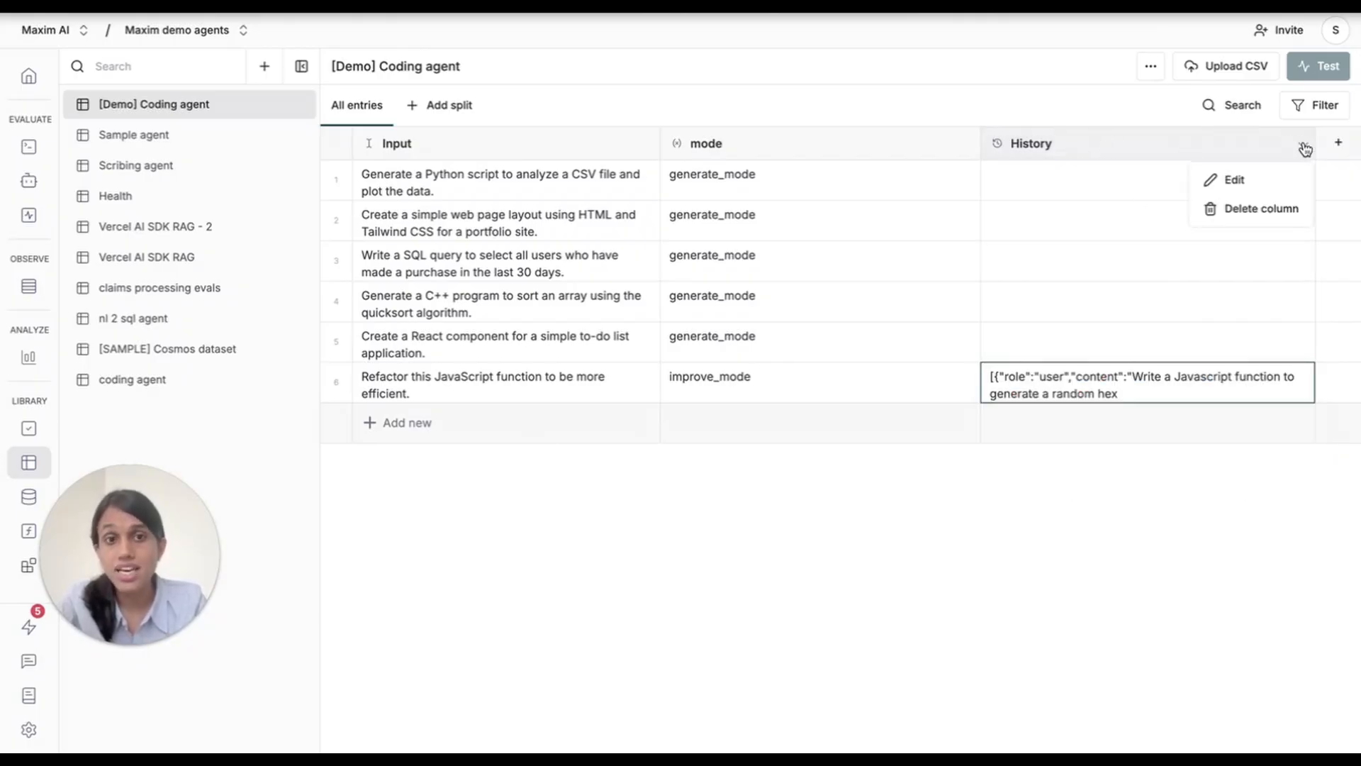
pyautogui.click(1234, 180)
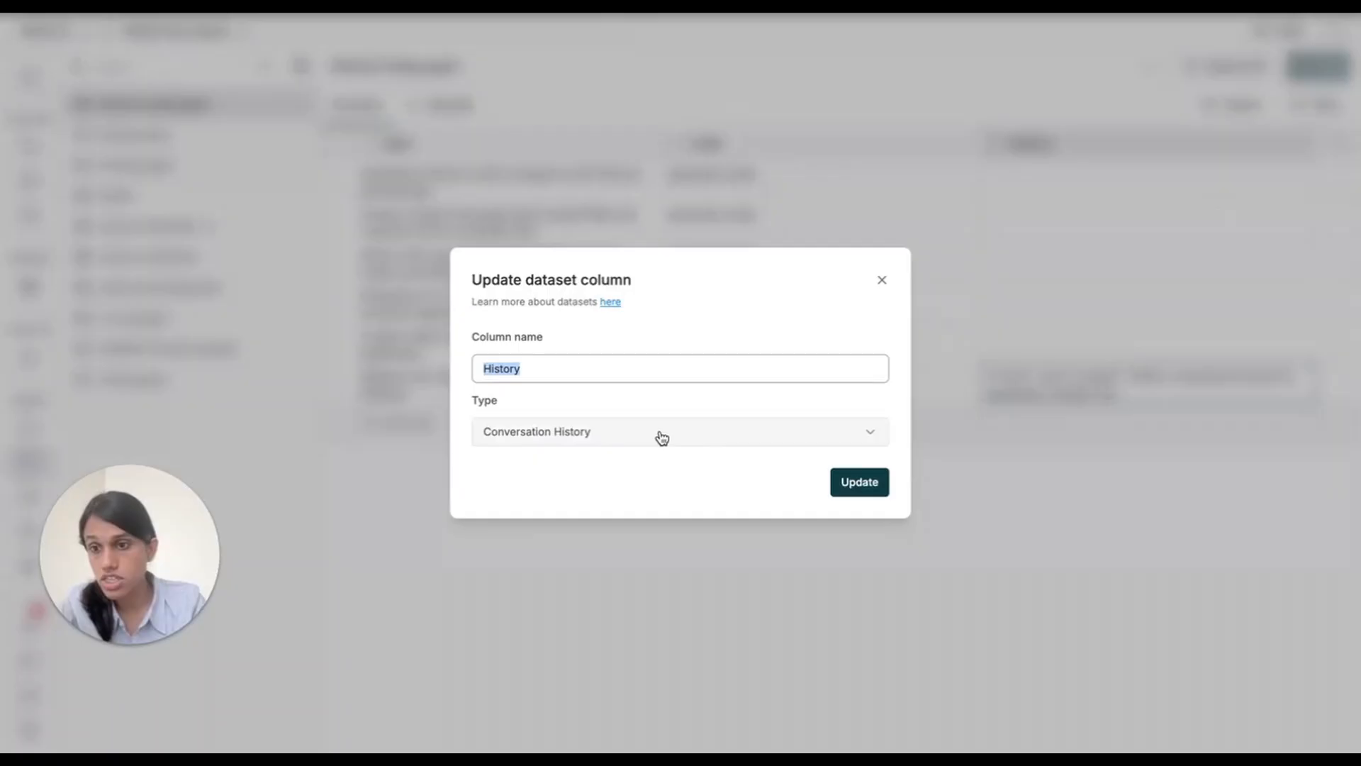
pyautogui.click(883, 282)
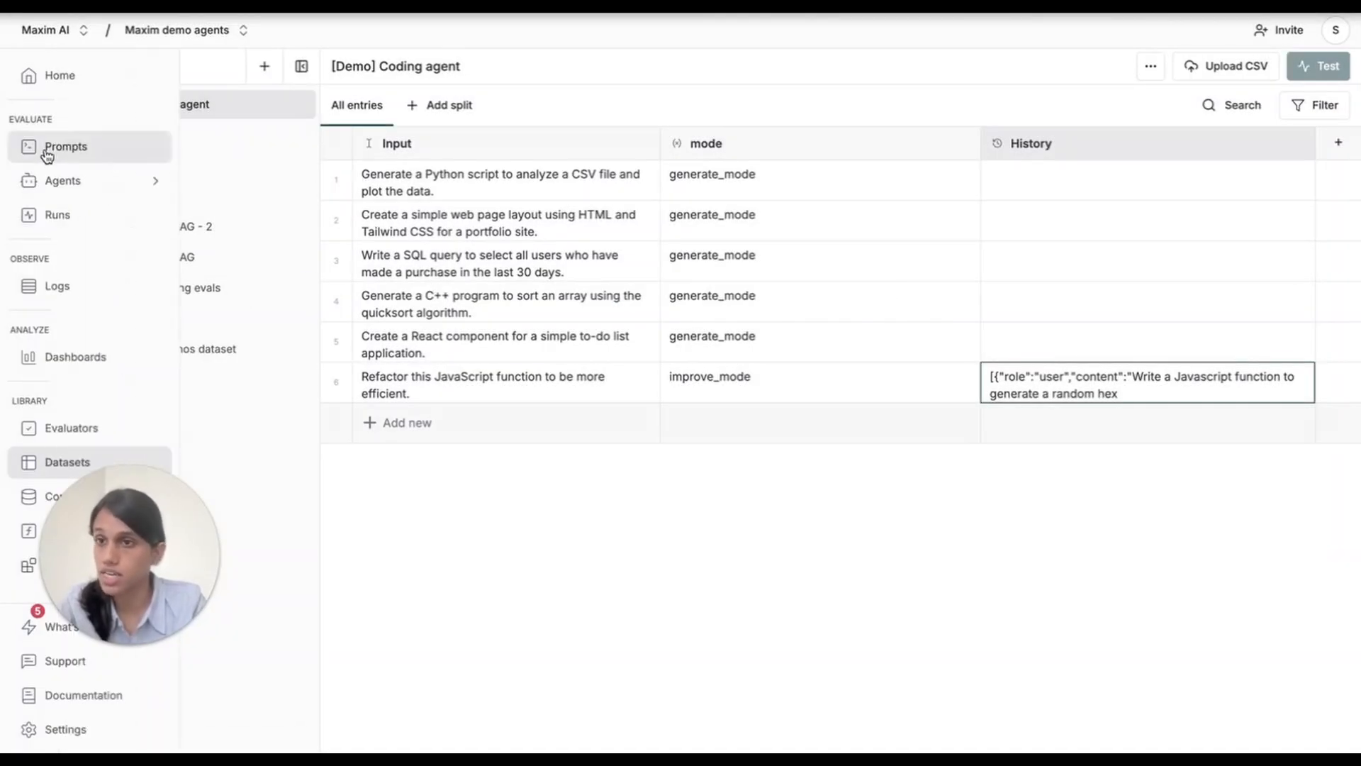
# Trigger a single-turn, single test run of the [DEMO] Coding agent prompt using the [Demo] Coding agent dataset.
pyautogui.click(48, 149)
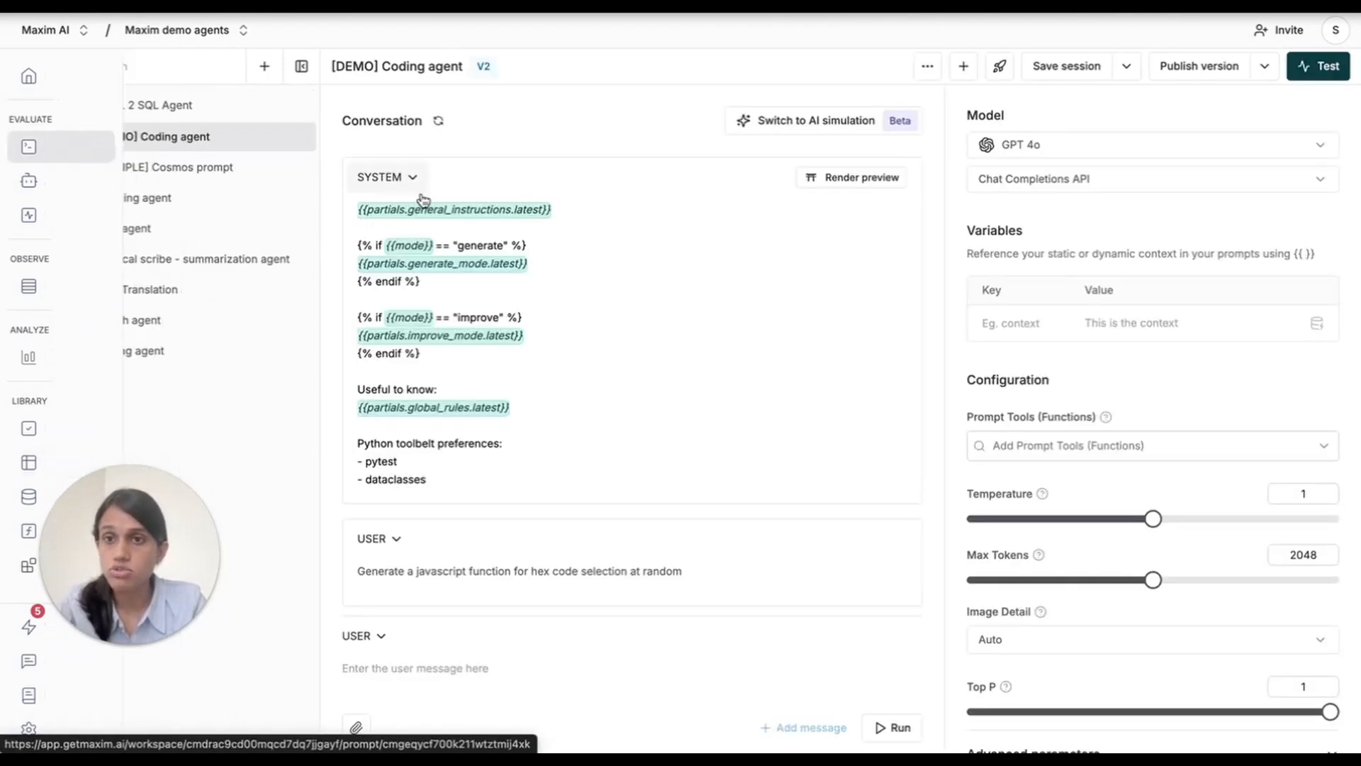
pyautogui.click(1325, 76)
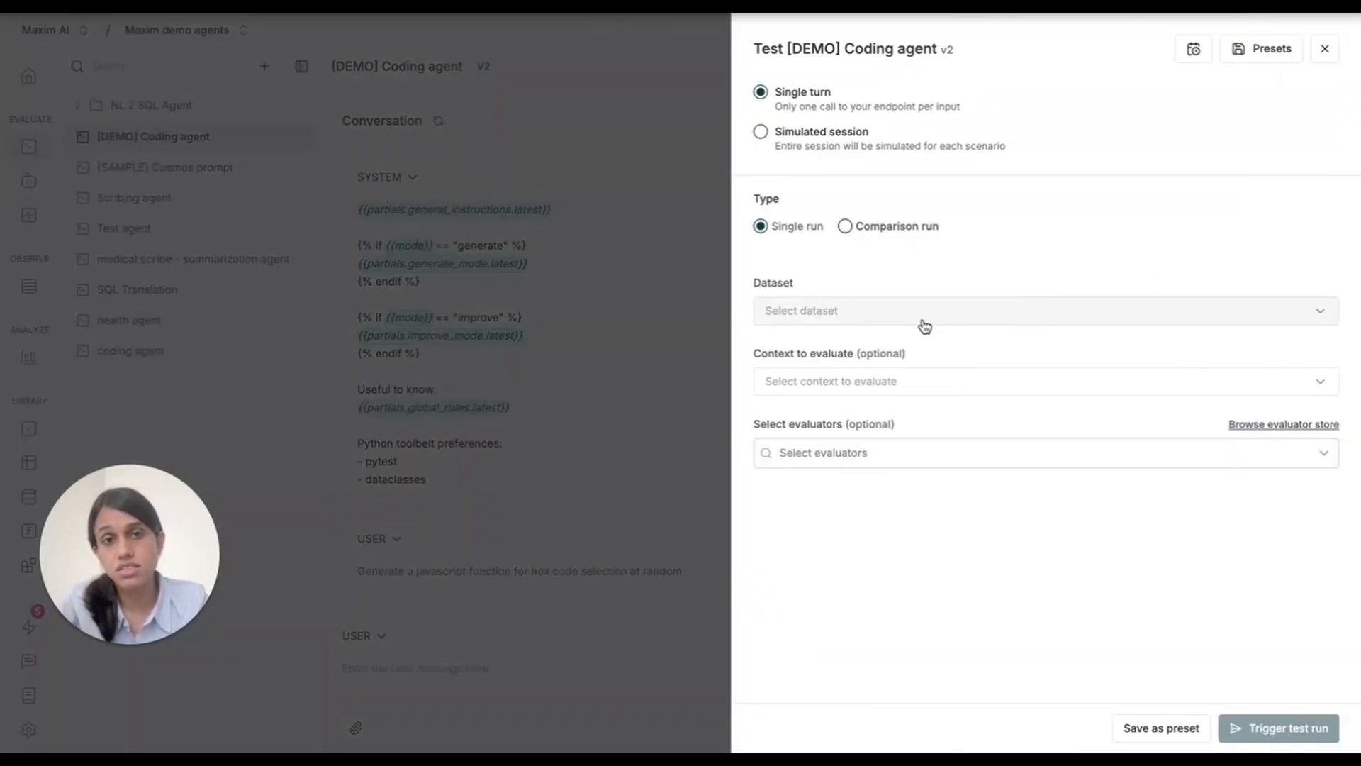
pyautogui.click(803, 313)
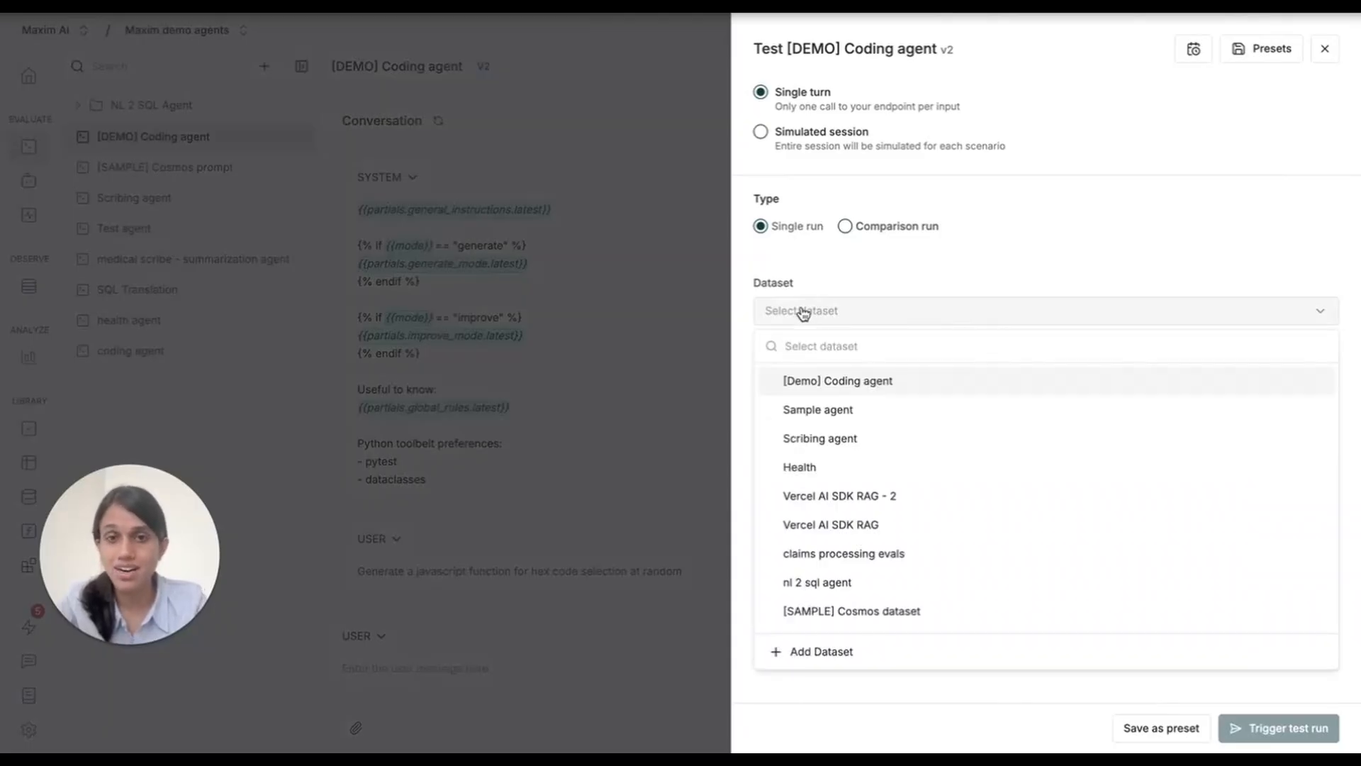
pyautogui.click(859, 382)
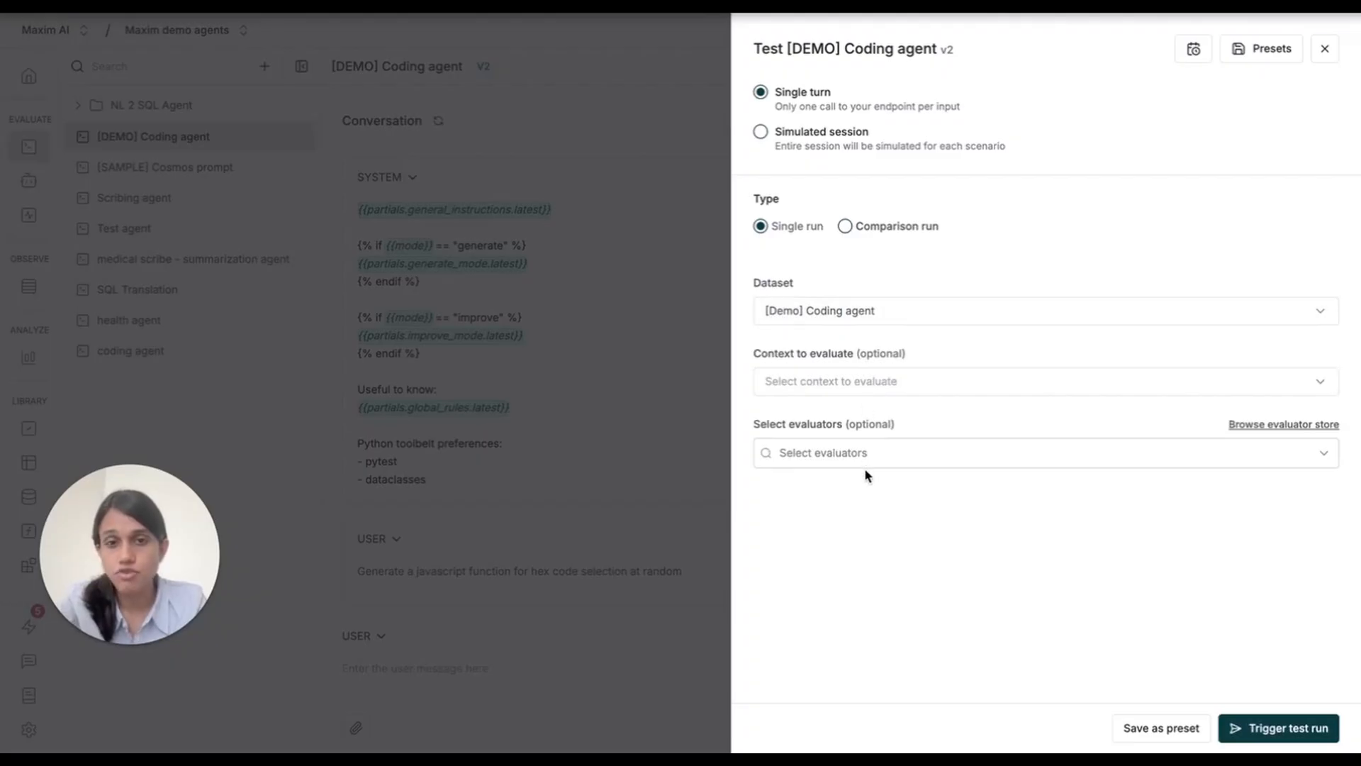
pyautogui.click(1277, 733)
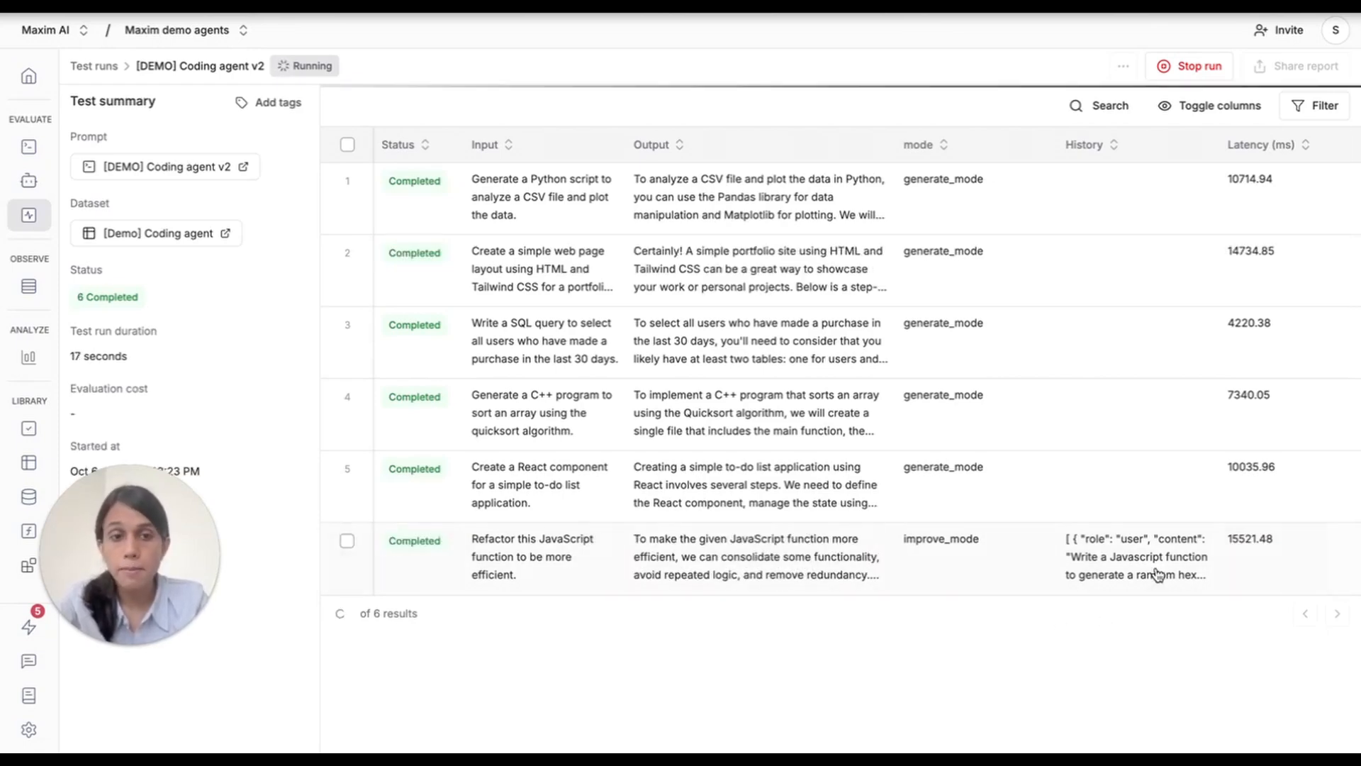
# Examine the "Refactor this JavaScript function" test run entry, including its mode, output and the full request and response messages.
pyautogui.scroll(-1, 786, 578)
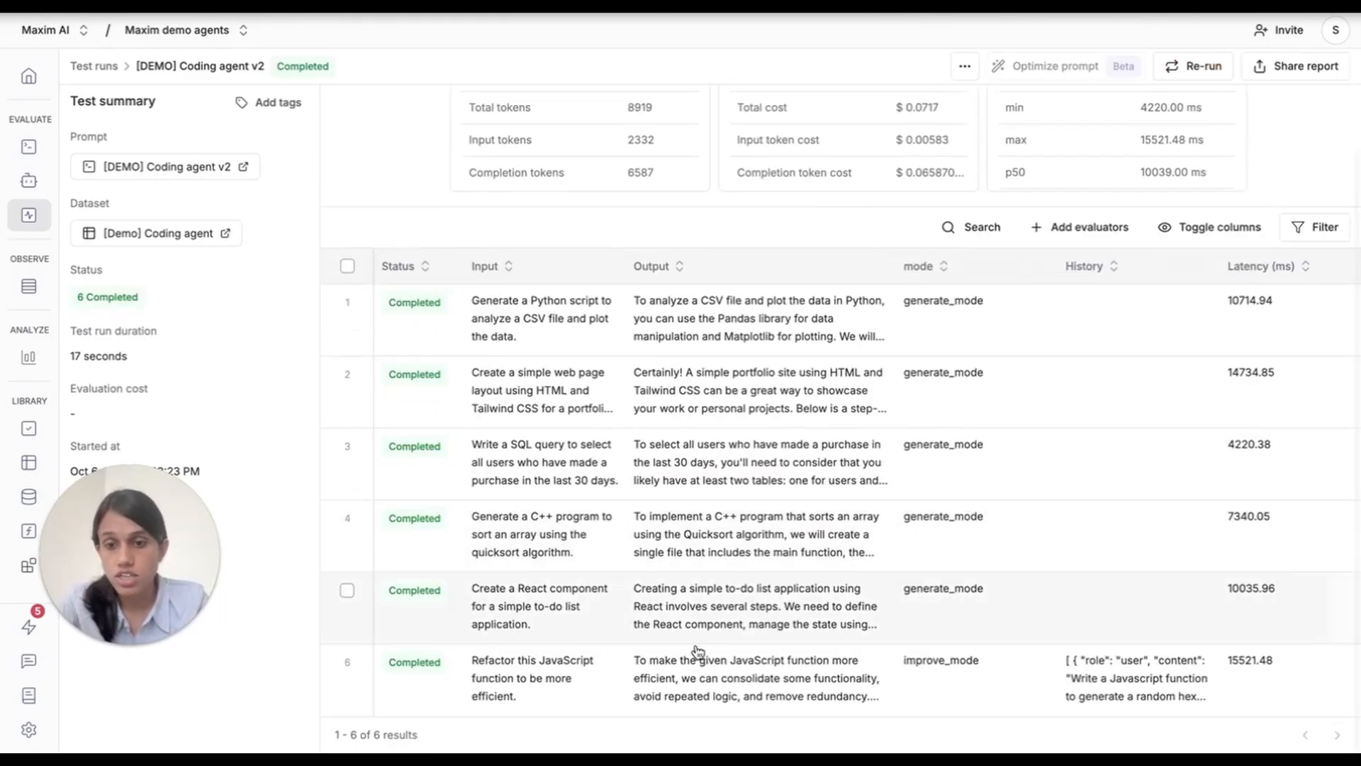
pyautogui.click(590, 691)
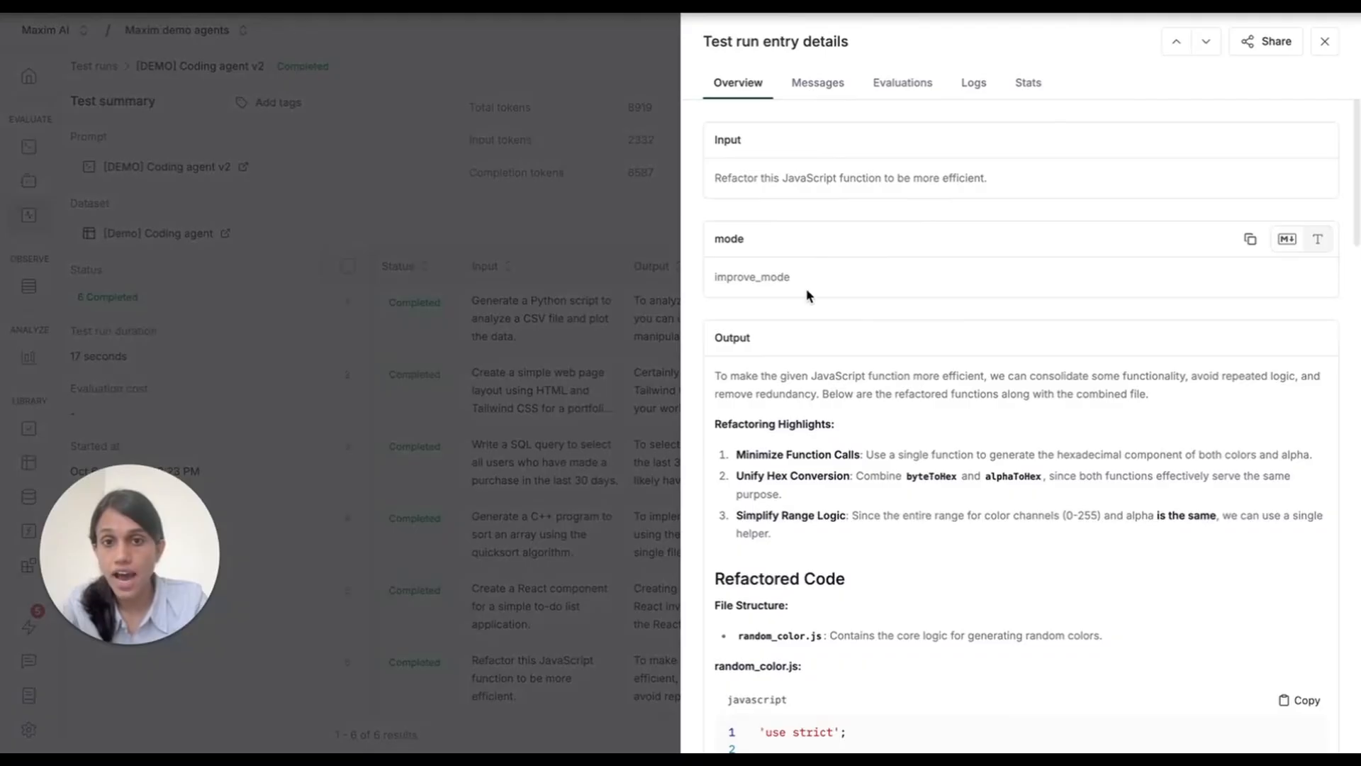
pyautogui.click(815, 83)
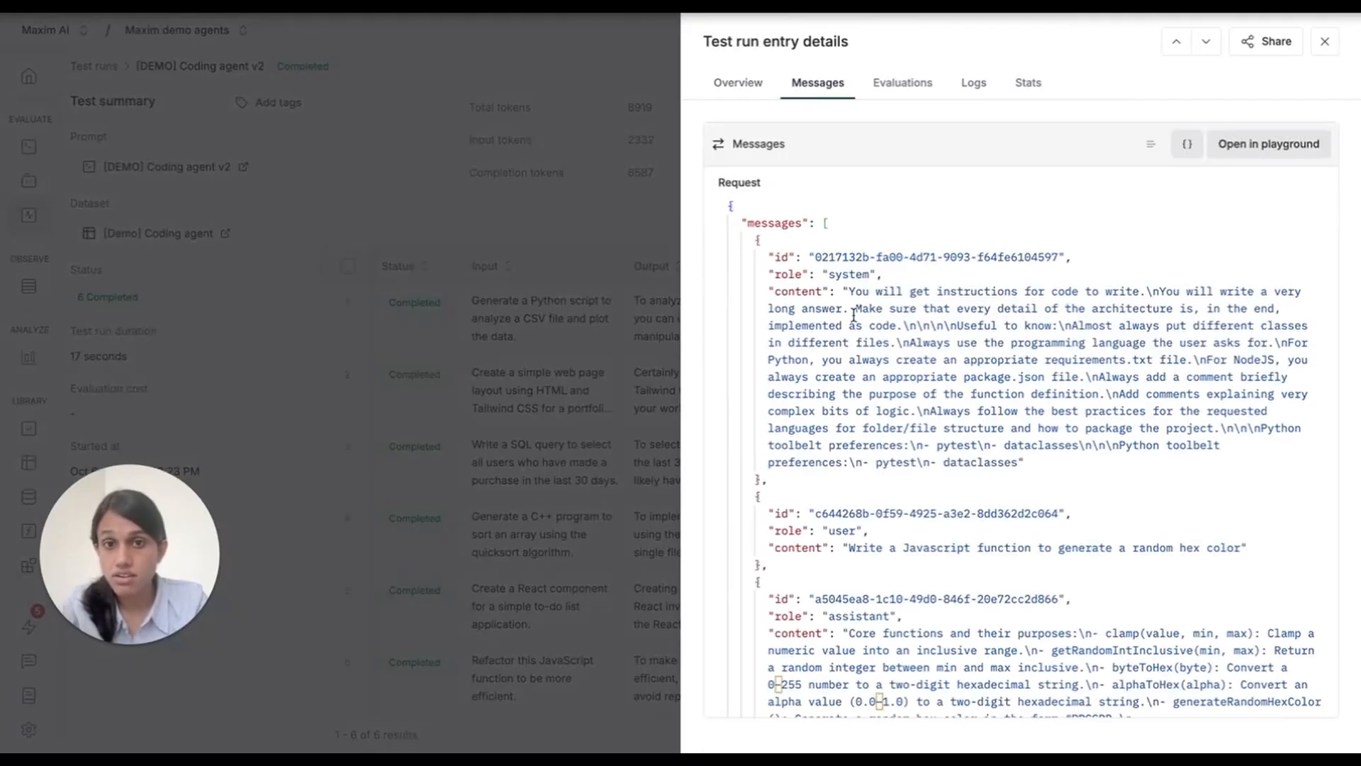
pyautogui.scroll(-5, 858, 509)
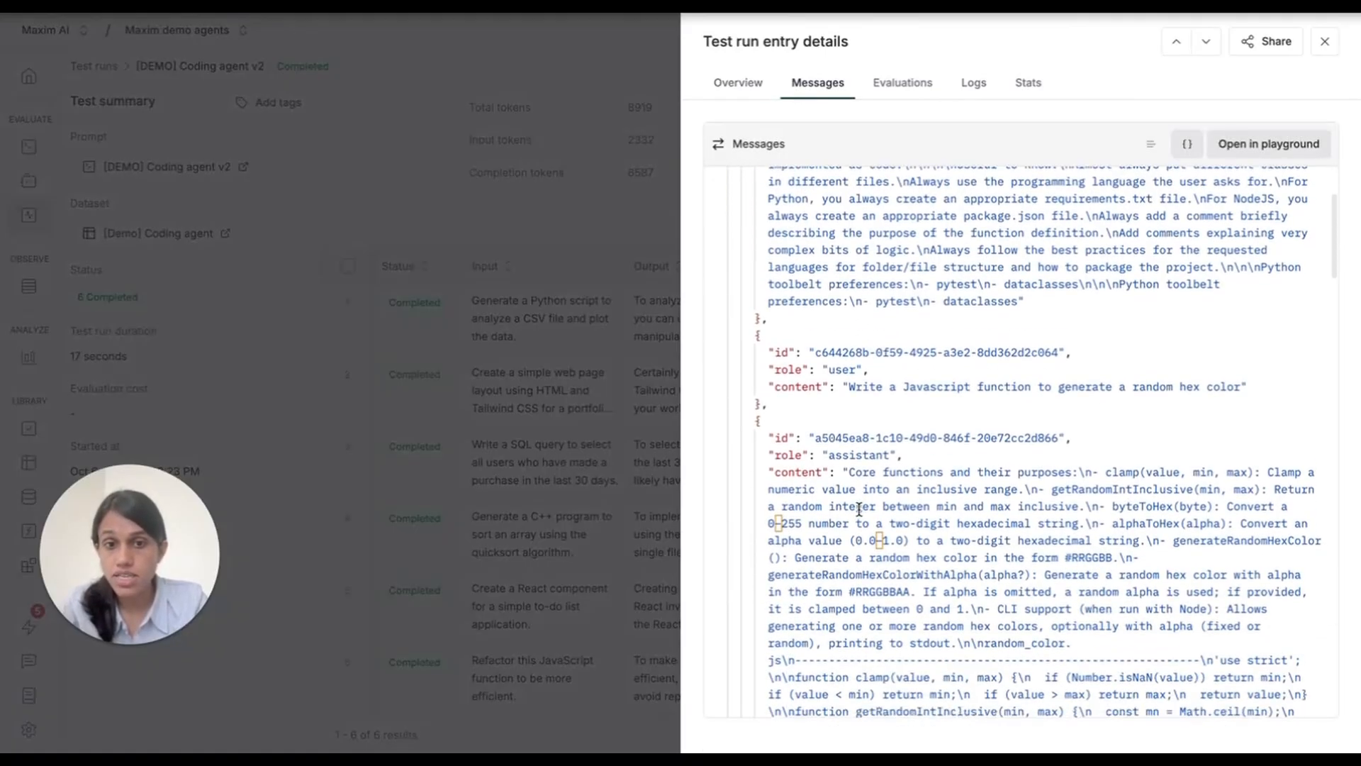
pyautogui.scroll(1, 858, 509)
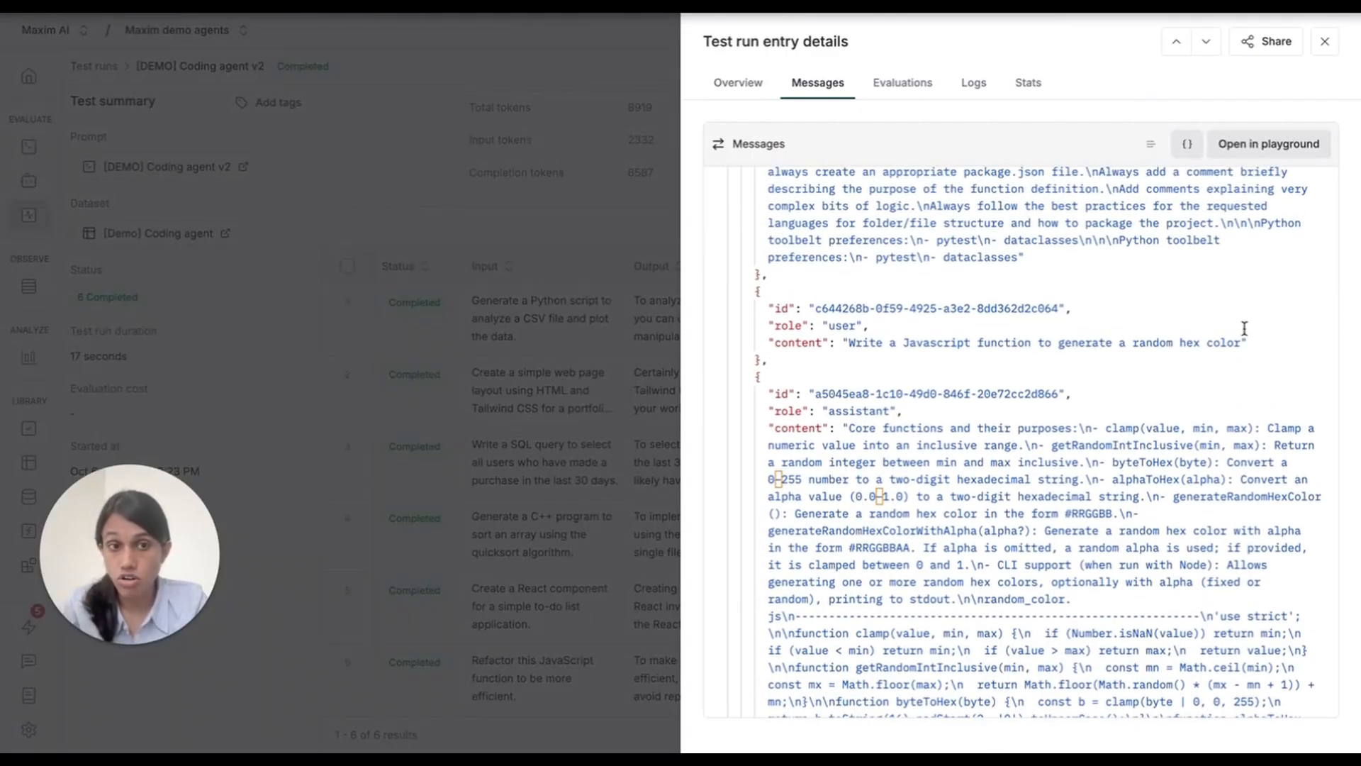
pyautogui.scroll(-15, 817, 532)
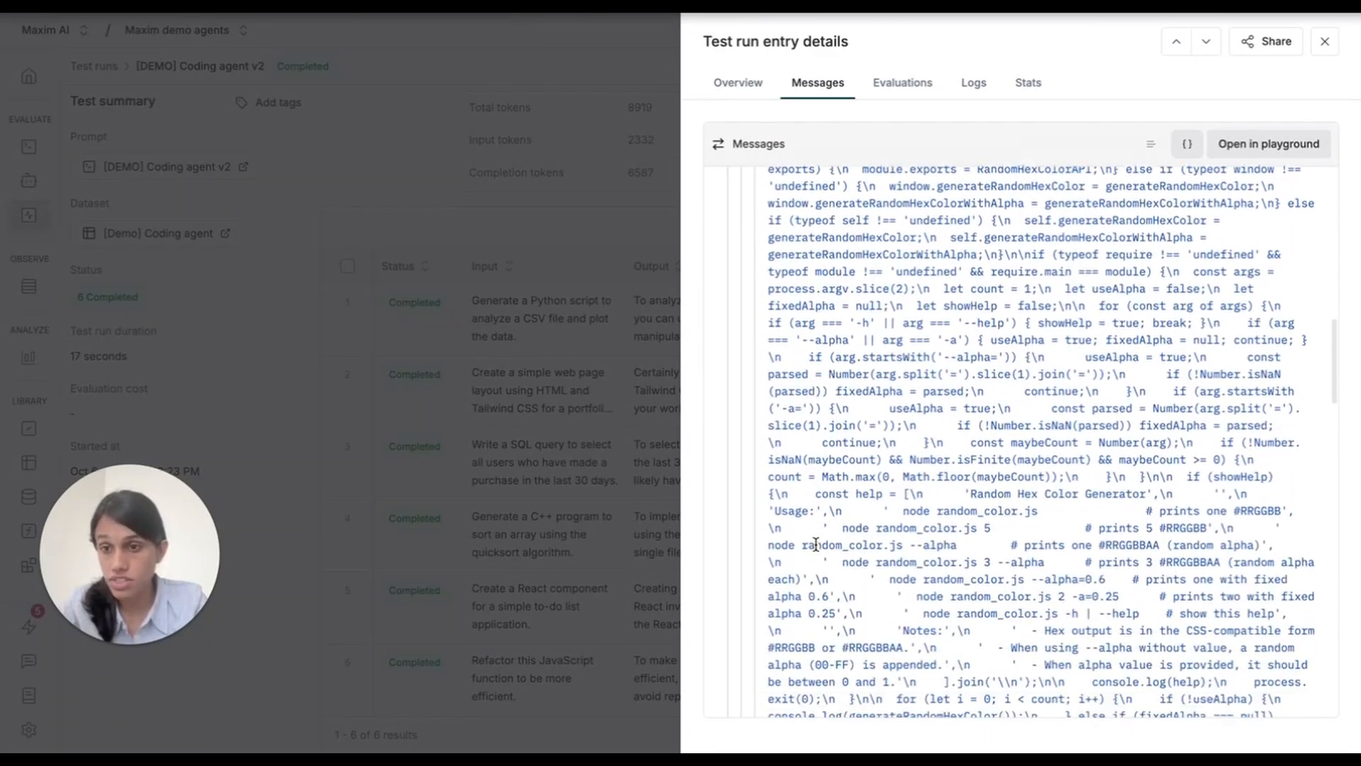
pyautogui.scroll(-3, 815, 544)
pyautogui.scroll(1, 808, 539)
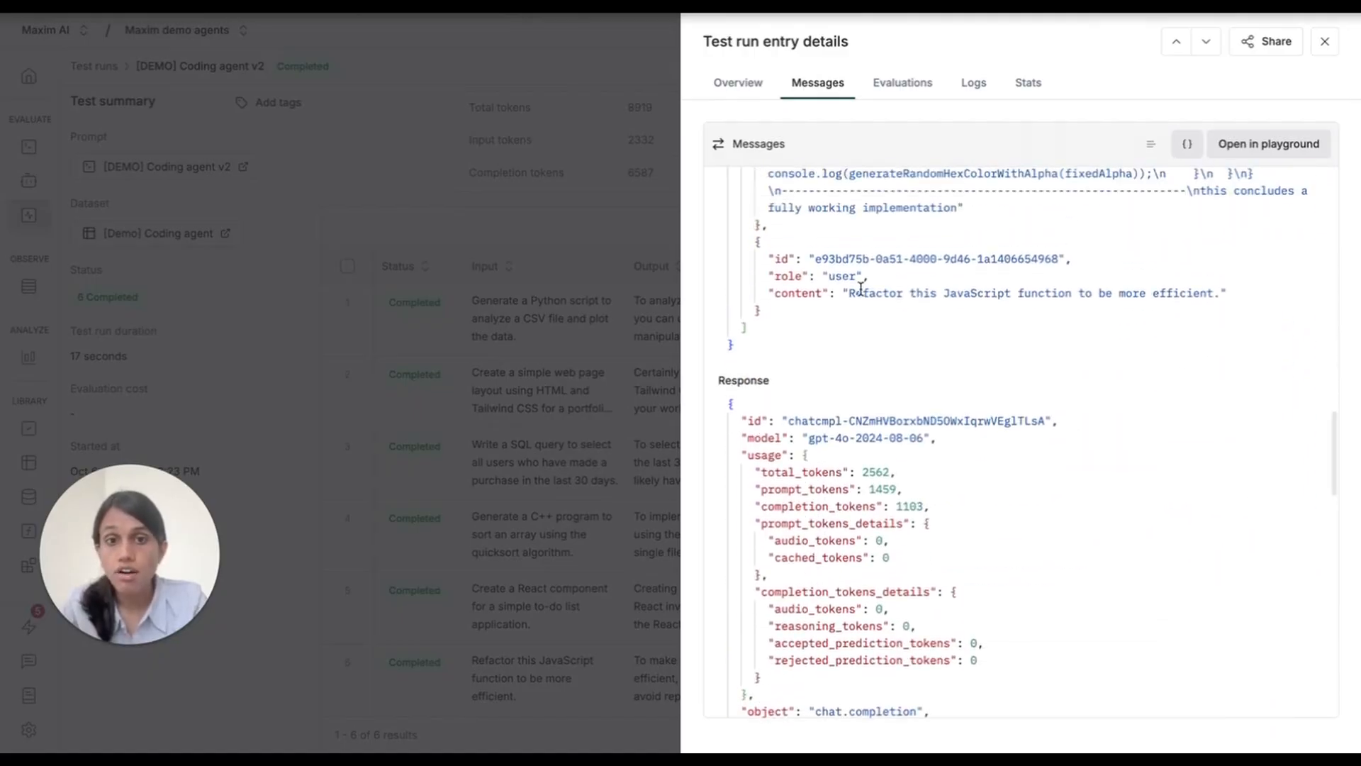
pyautogui.scroll(2, 854, 302)
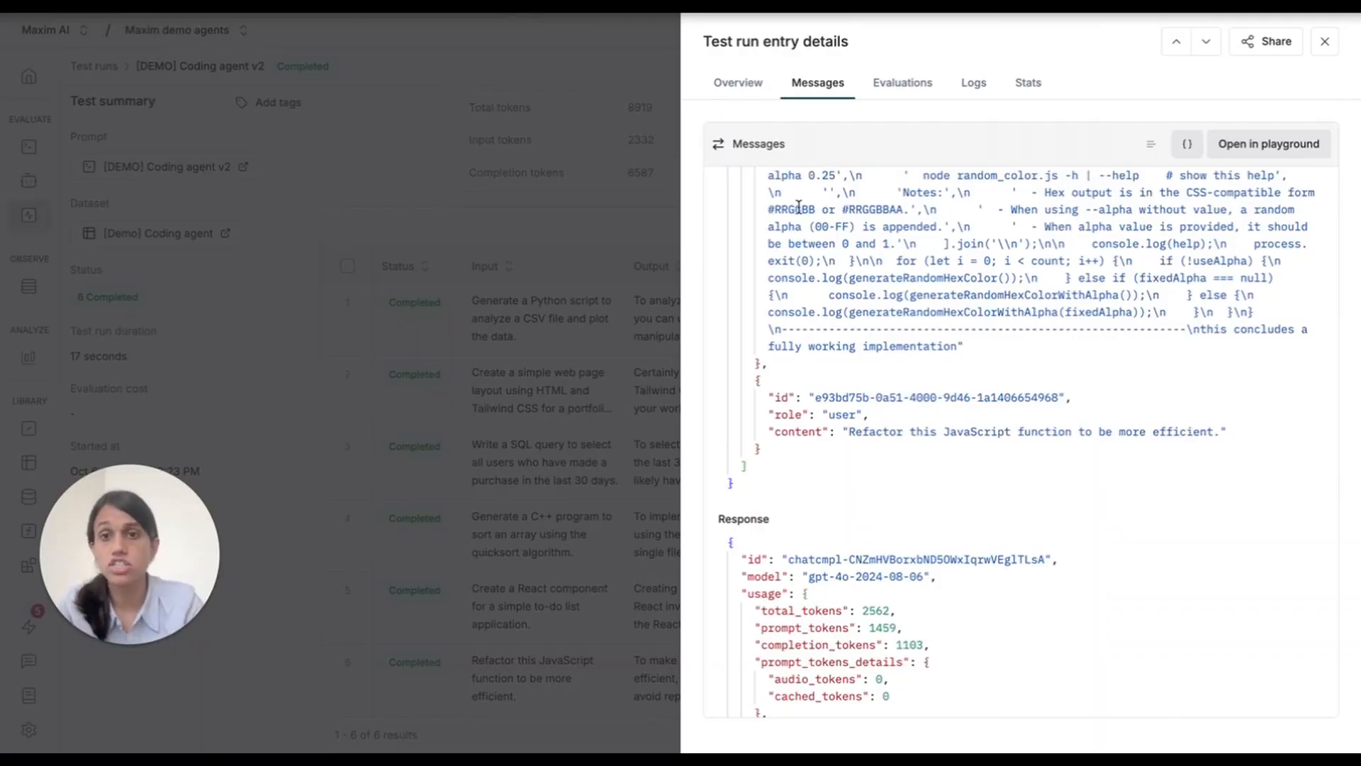
pyautogui.click(638, 229)
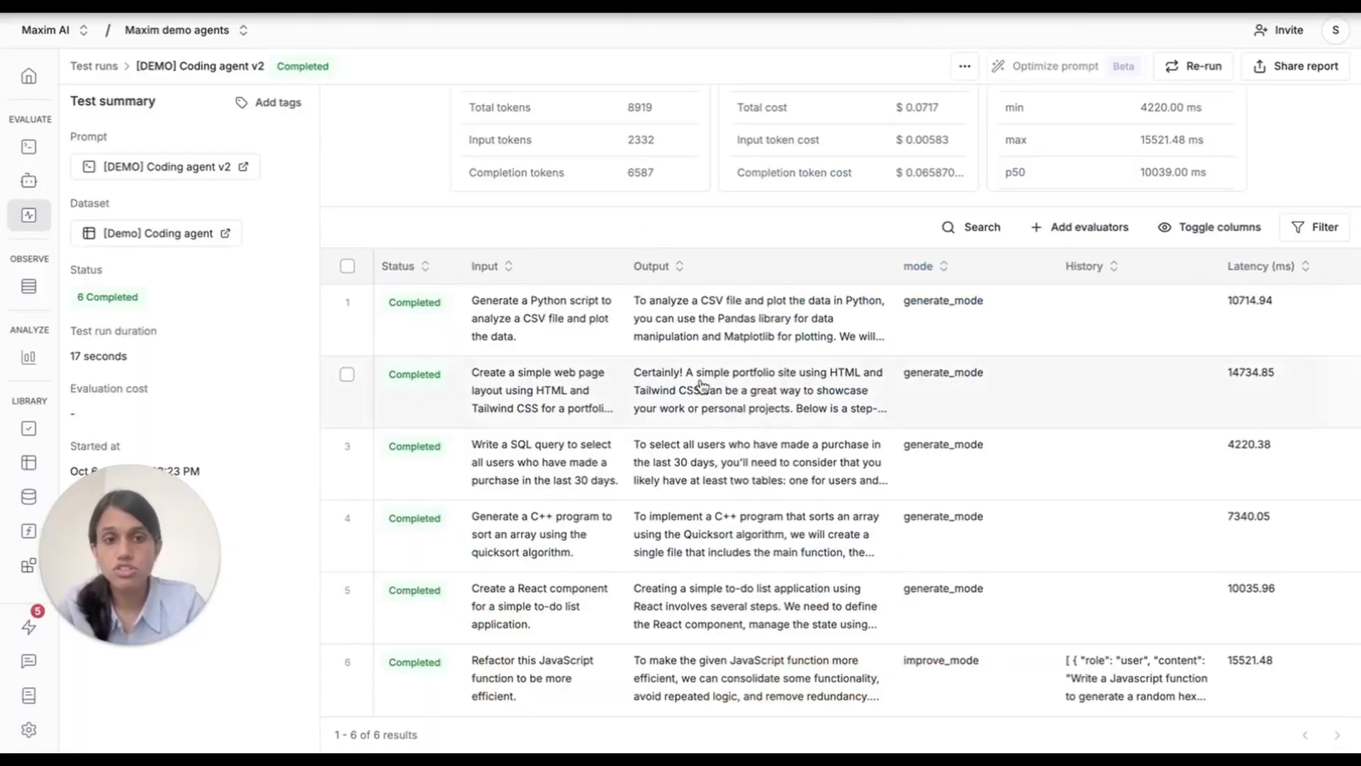
# Review the evaluators that can be added to the completed test run without adding any.
pyautogui.scroll(2, 1030, 416)
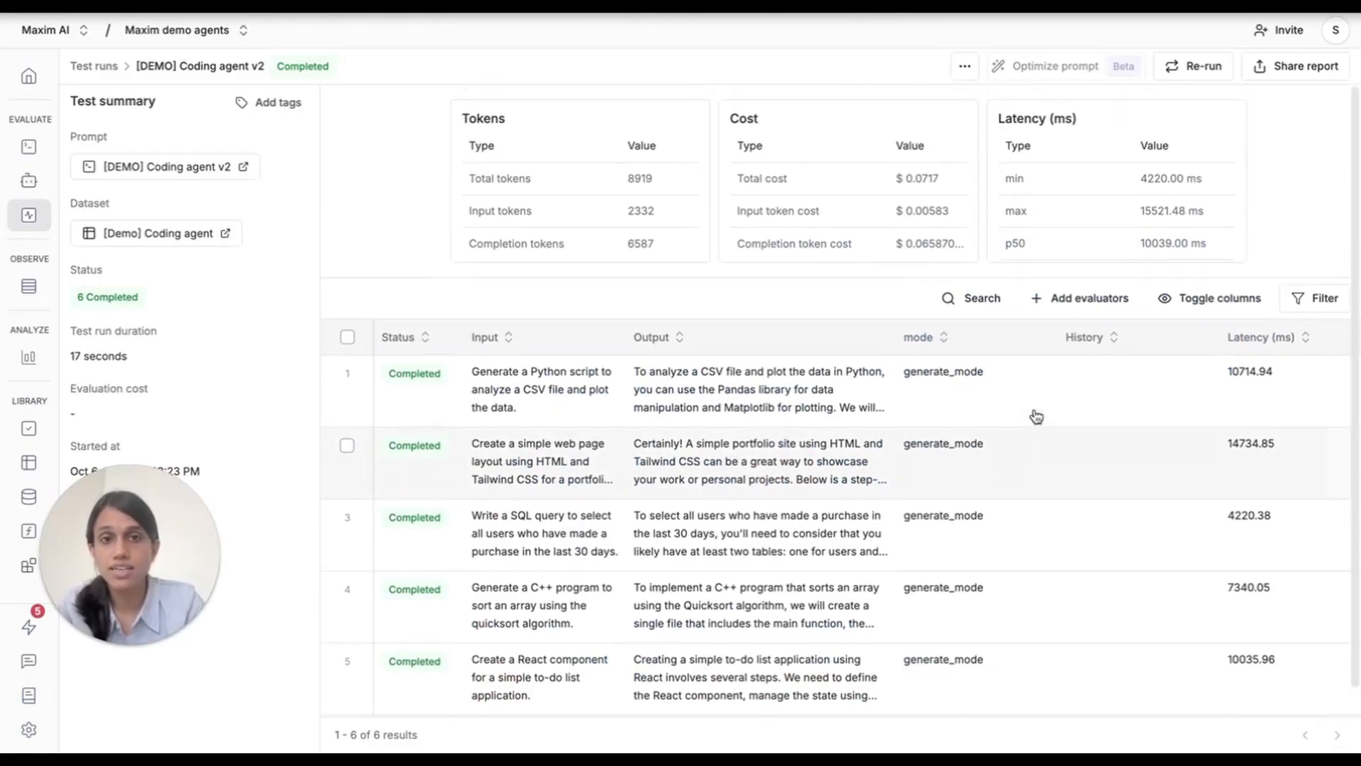
pyautogui.click(1079, 298)
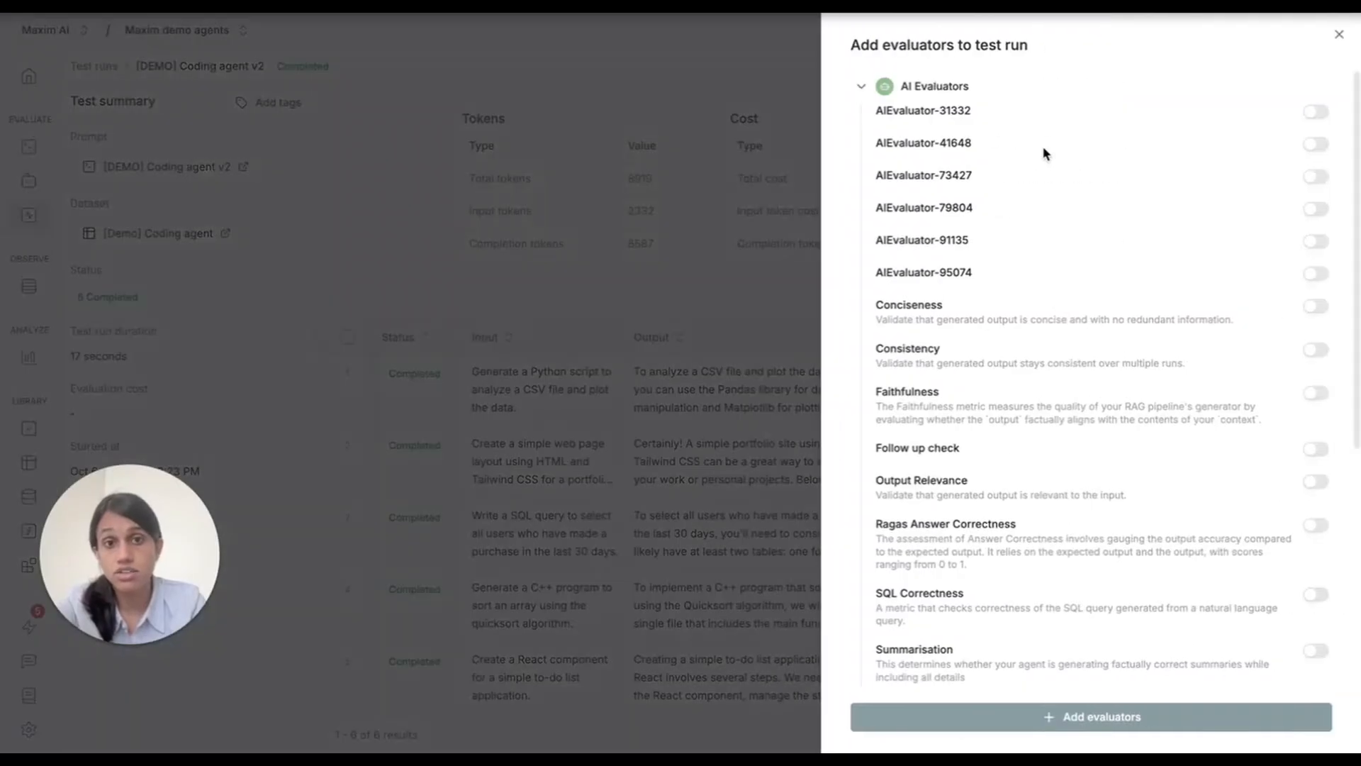
pyautogui.click(746, 341)
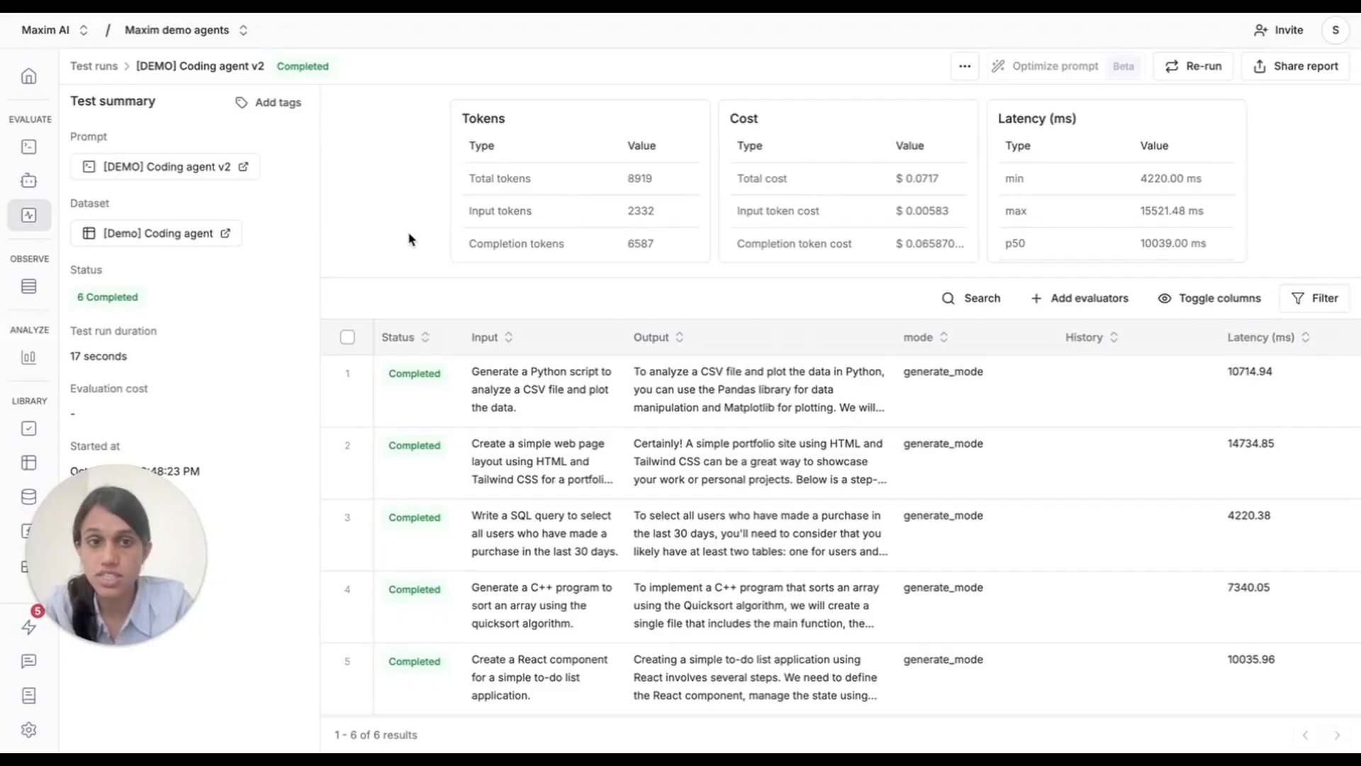
# Examine the Scribing agent final v7 vs final v8 comparison run's evaluator summary, cost, token and latency charts, and entries.
pyautogui.click(100, 66)
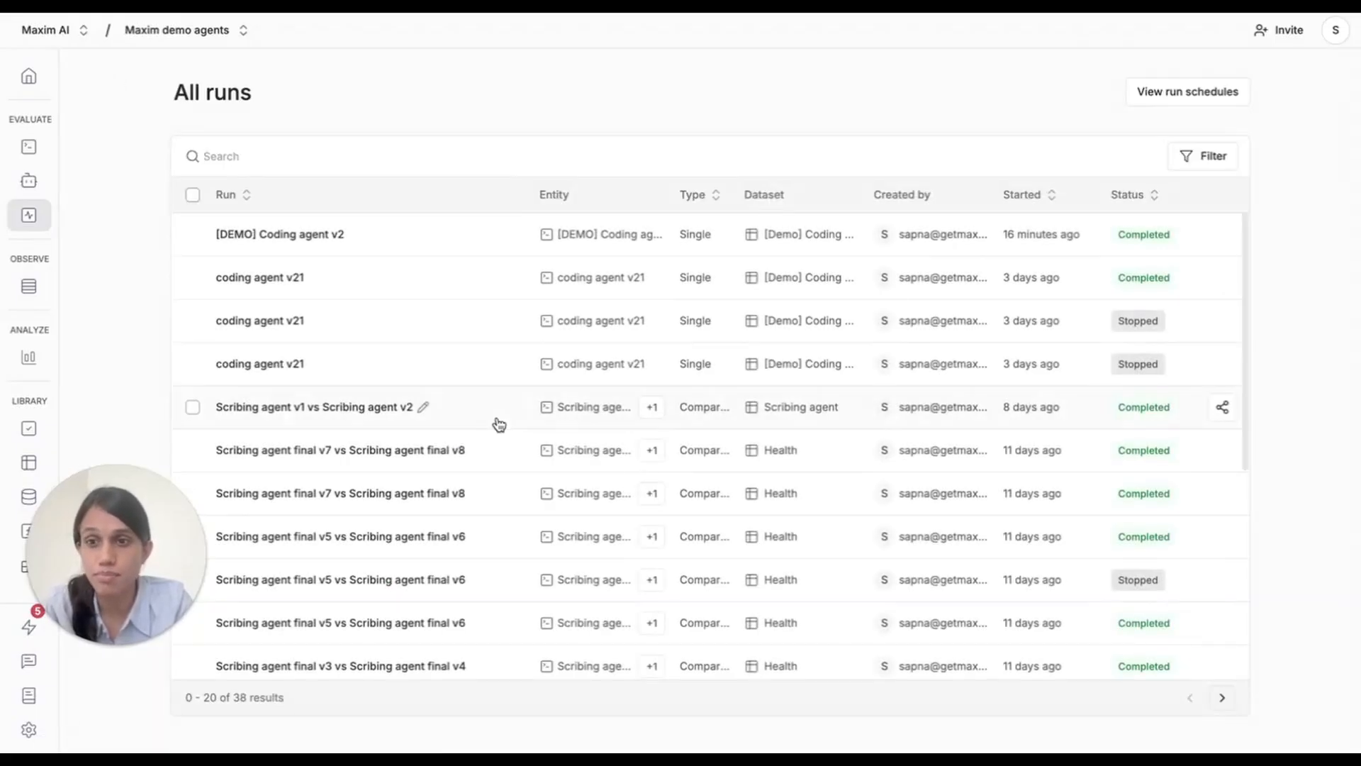
pyautogui.click(368, 450)
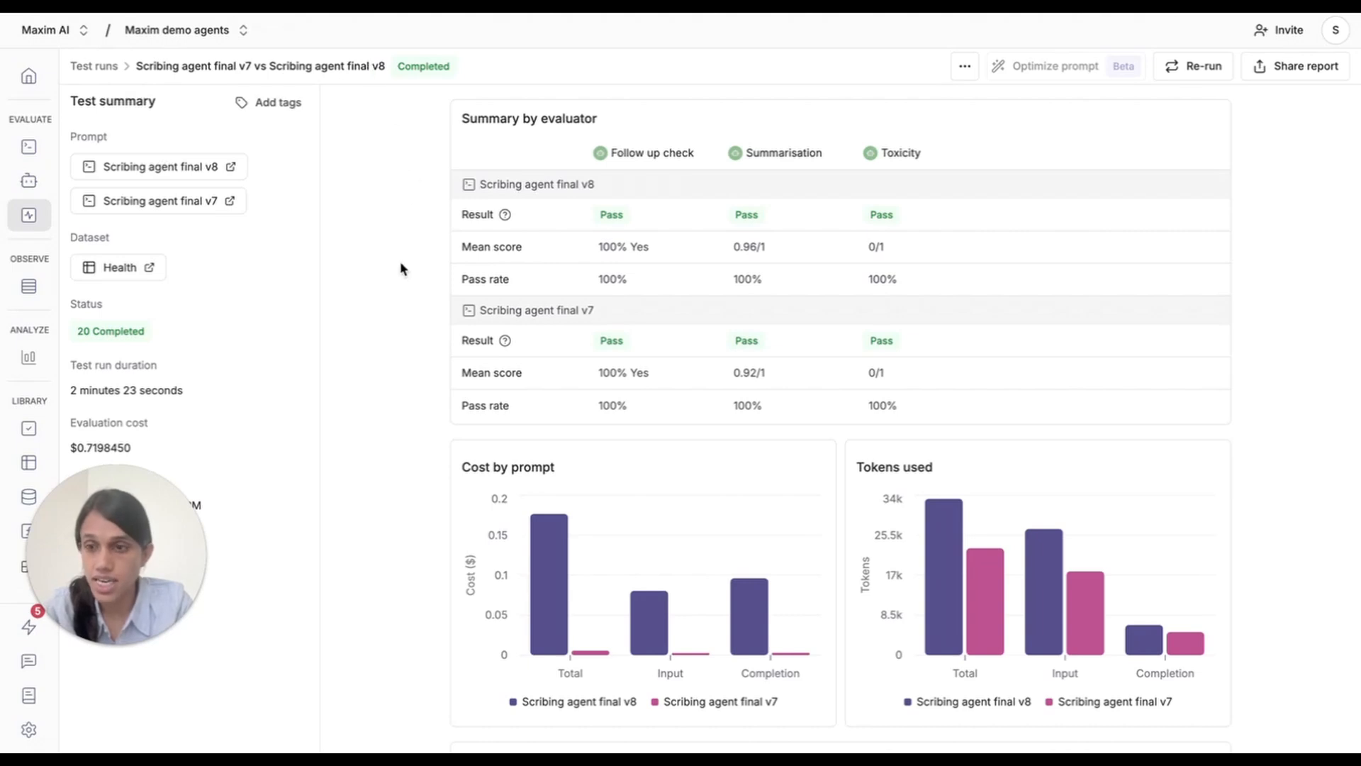
pyautogui.scroll(-1, 399, 268)
pyautogui.scroll(1, 434, 254)
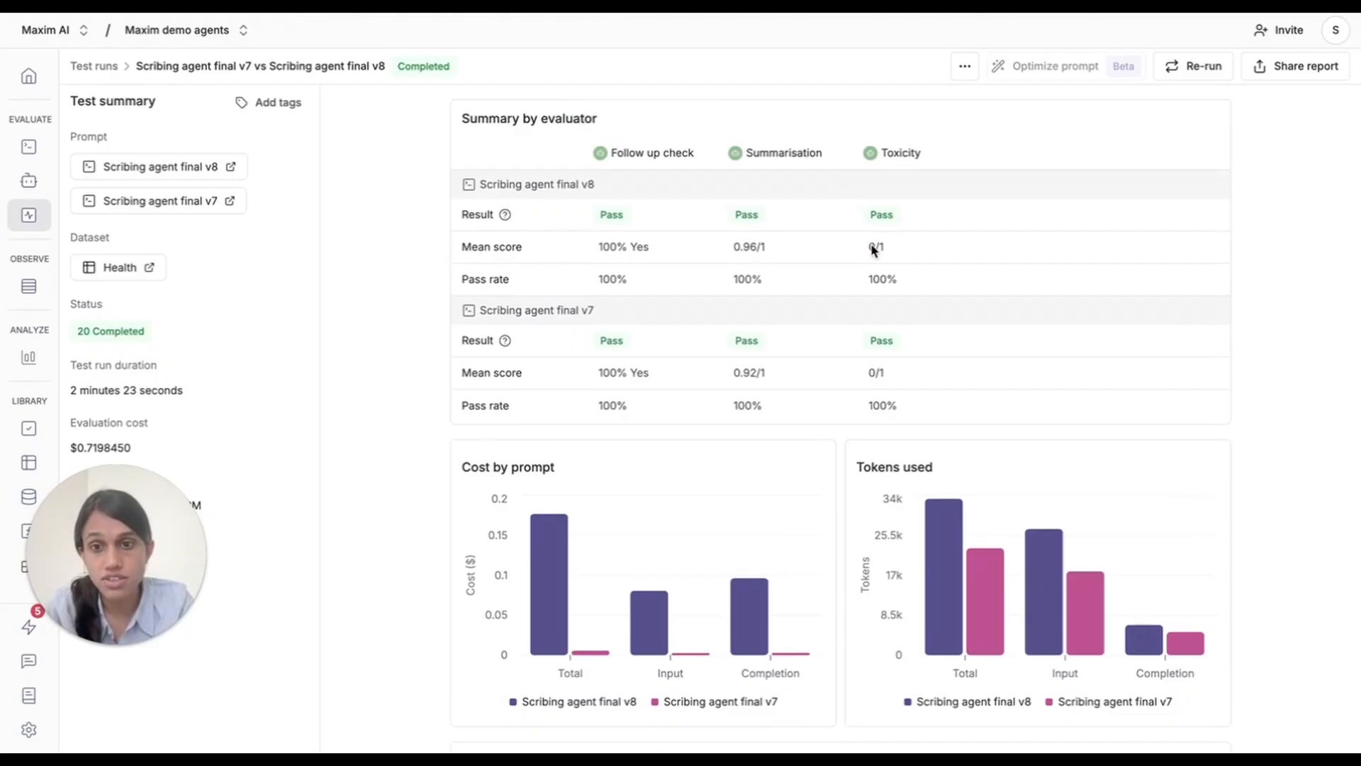
pyautogui.scroll(-3, 882, 508)
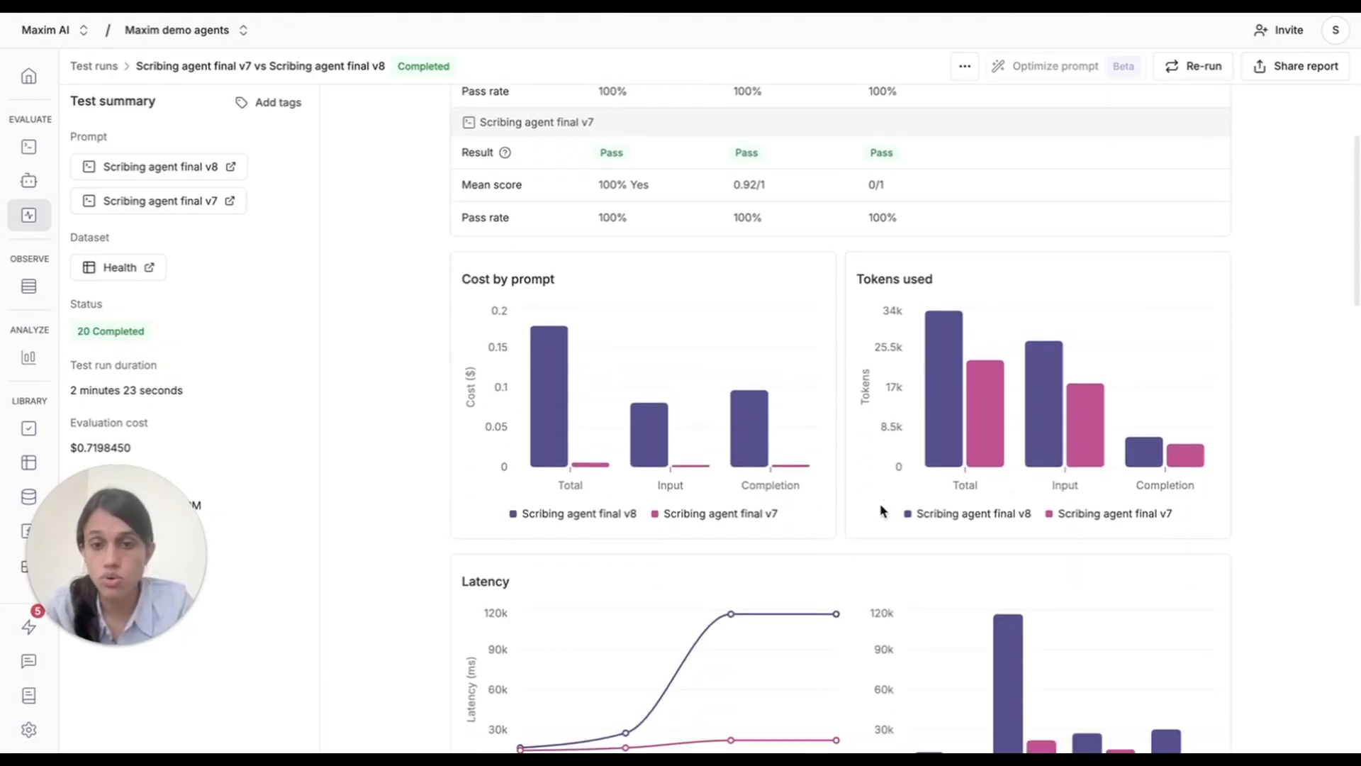
pyautogui.scroll(-7, 882, 509)
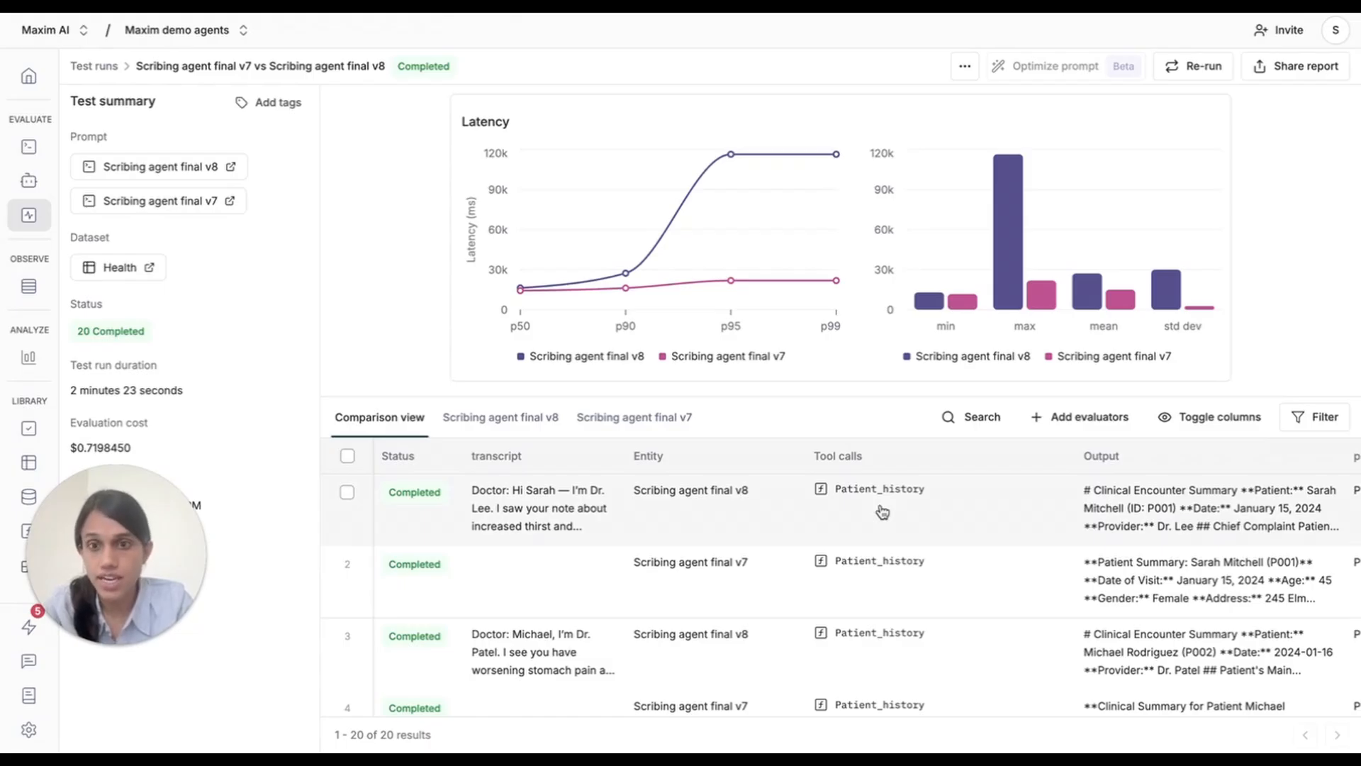
pyautogui.scroll(1, 882, 511)
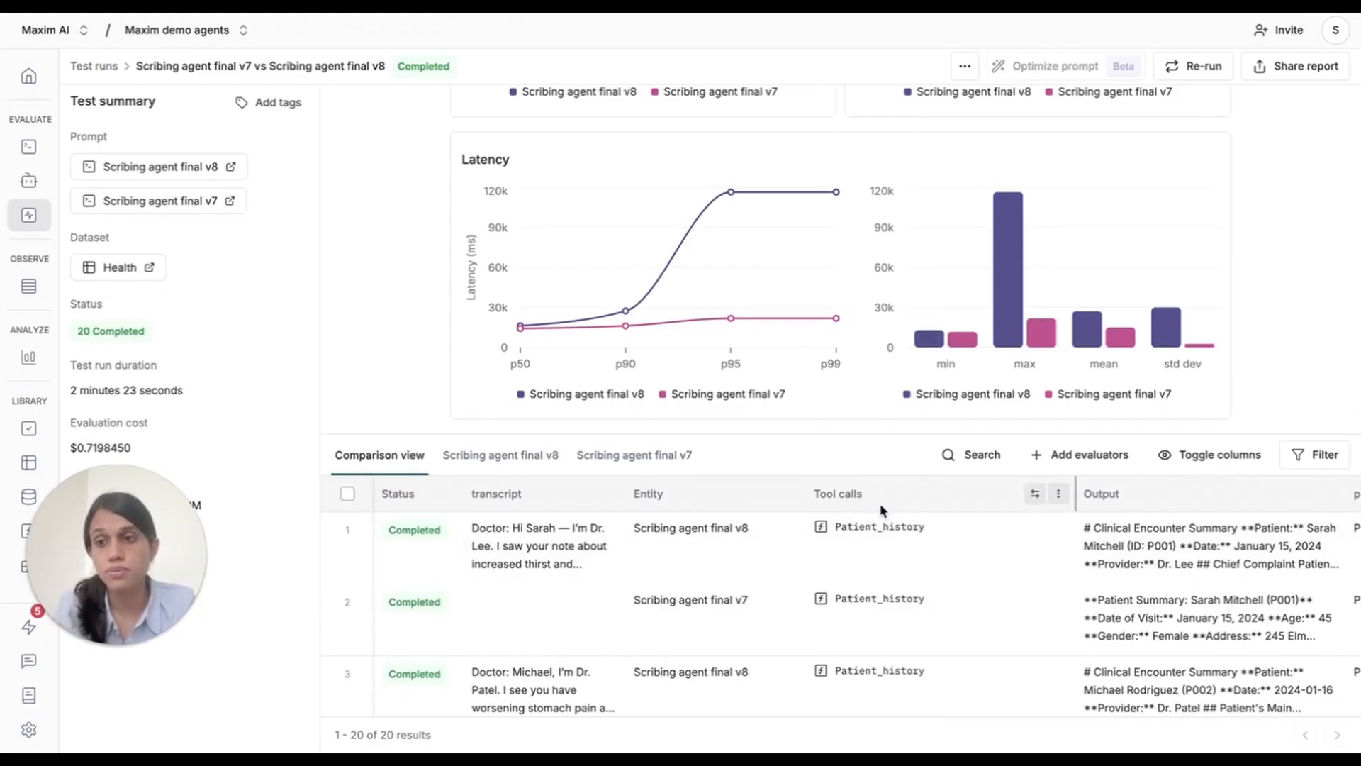
pyautogui.scroll(9, 881, 509)
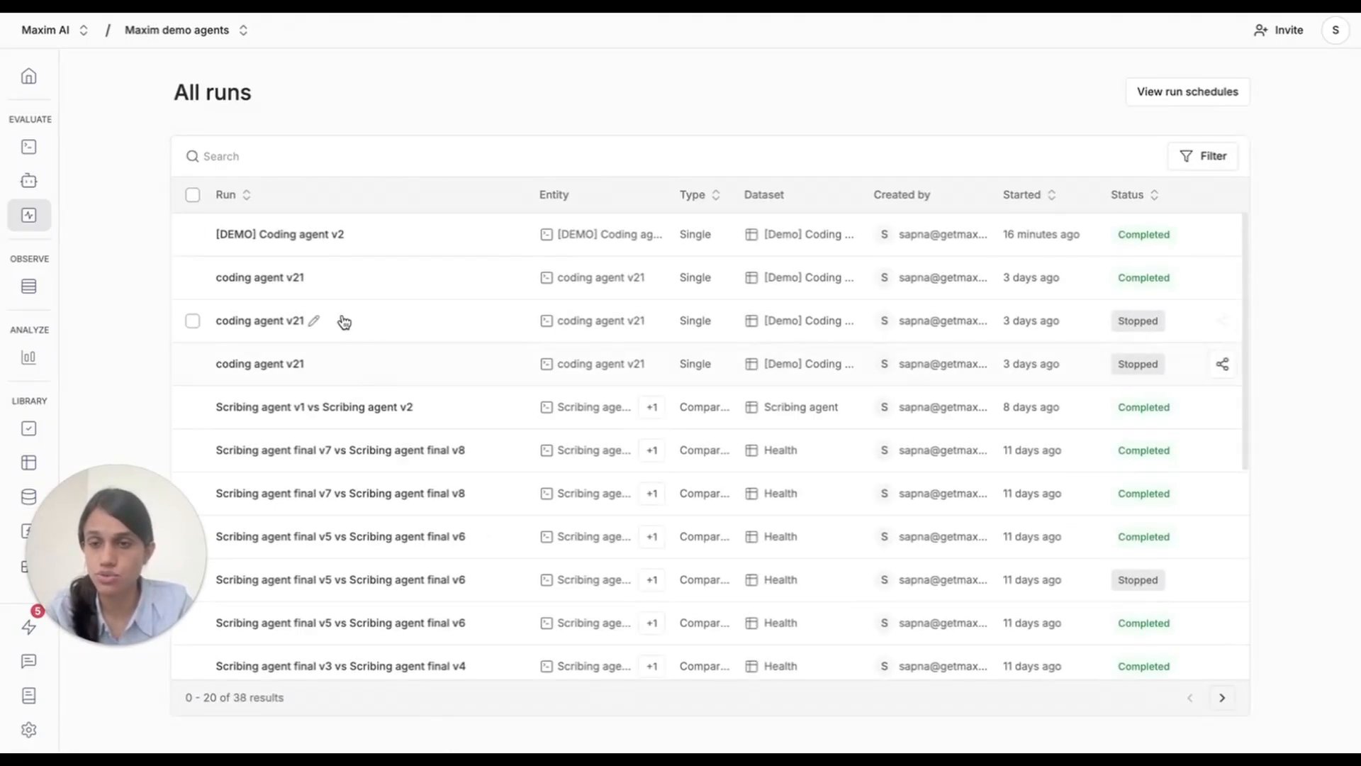
# Copy a share link for the [DEMO] Coding agent v2 test run report.
pyautogui.click(287, 248)
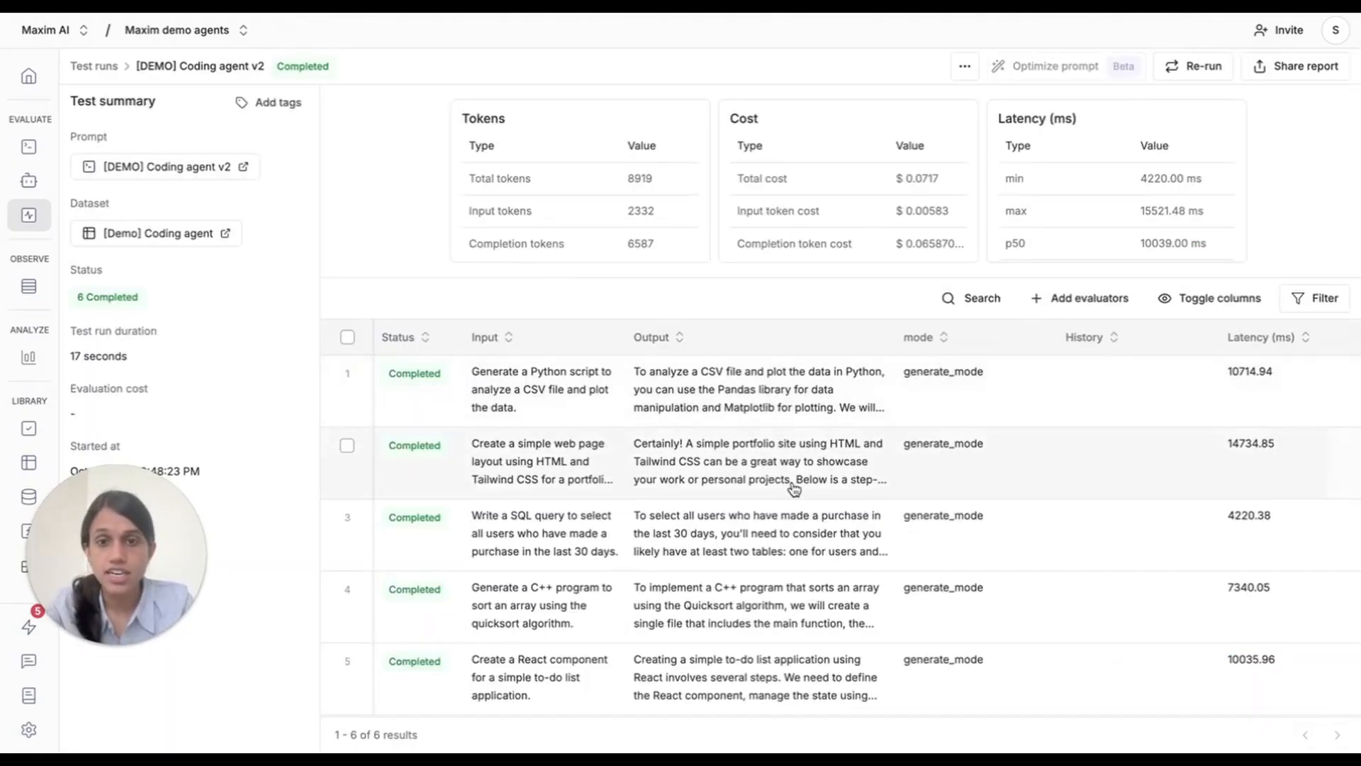
pyautogui.click(1310, 71)
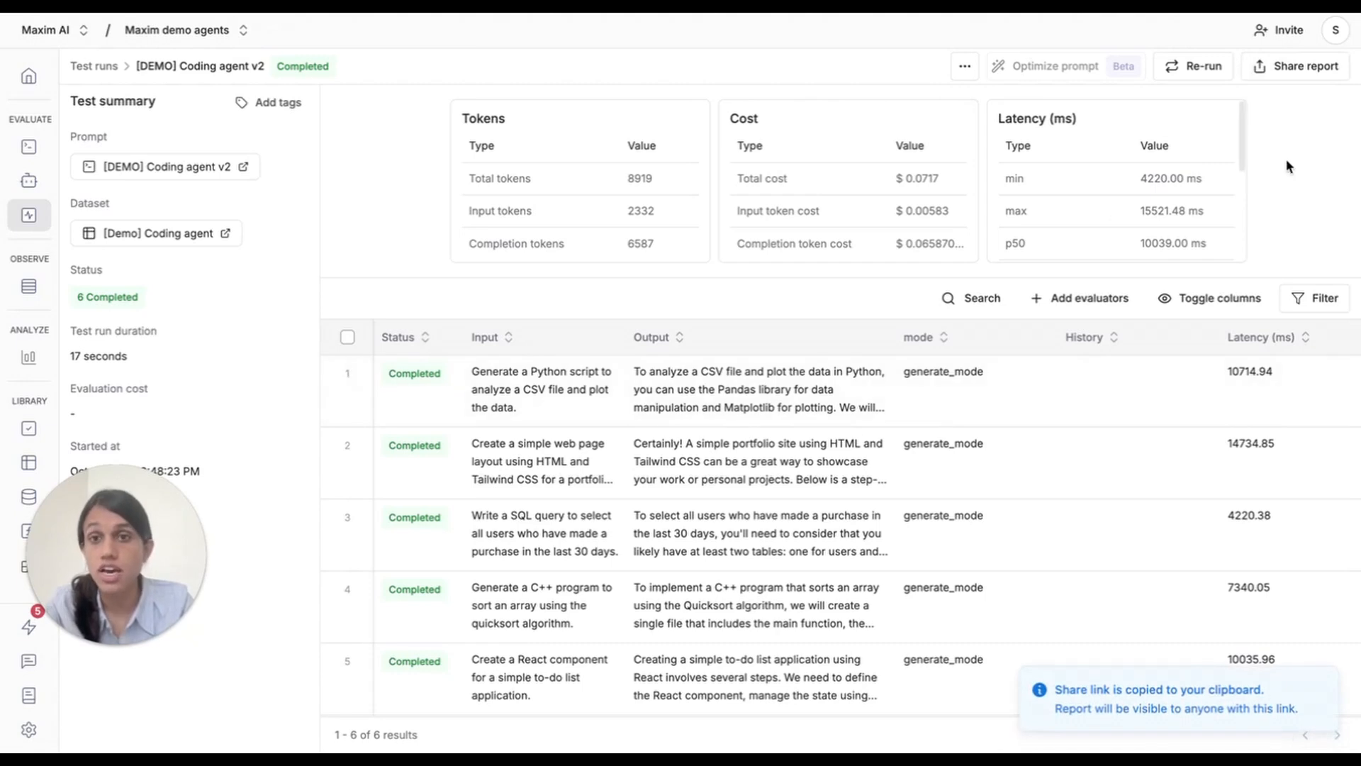